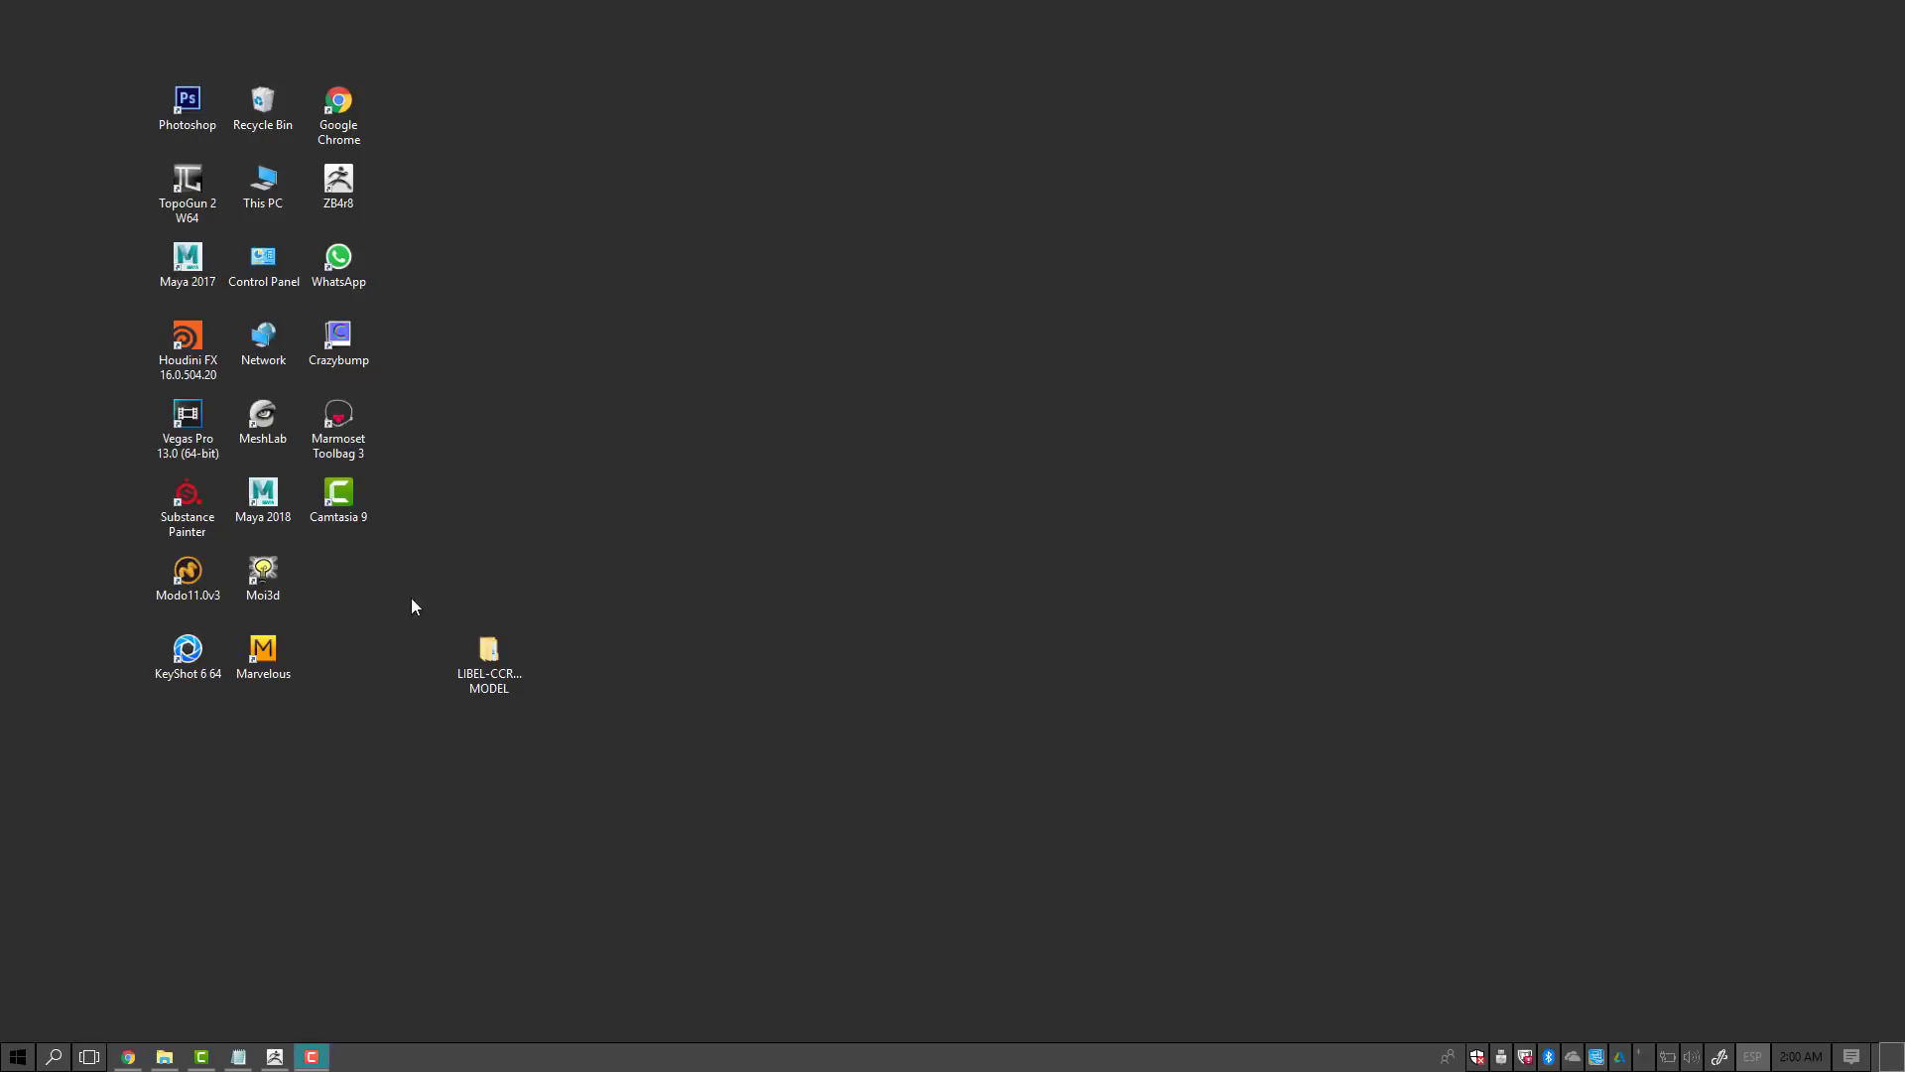
Step: Move the LIBEL-CCRUZ-2DCONCEPT-TO-3D MODEL folder icon to the lower middle of the desktop, then deselect it
drag(583, 655, 896, 697)
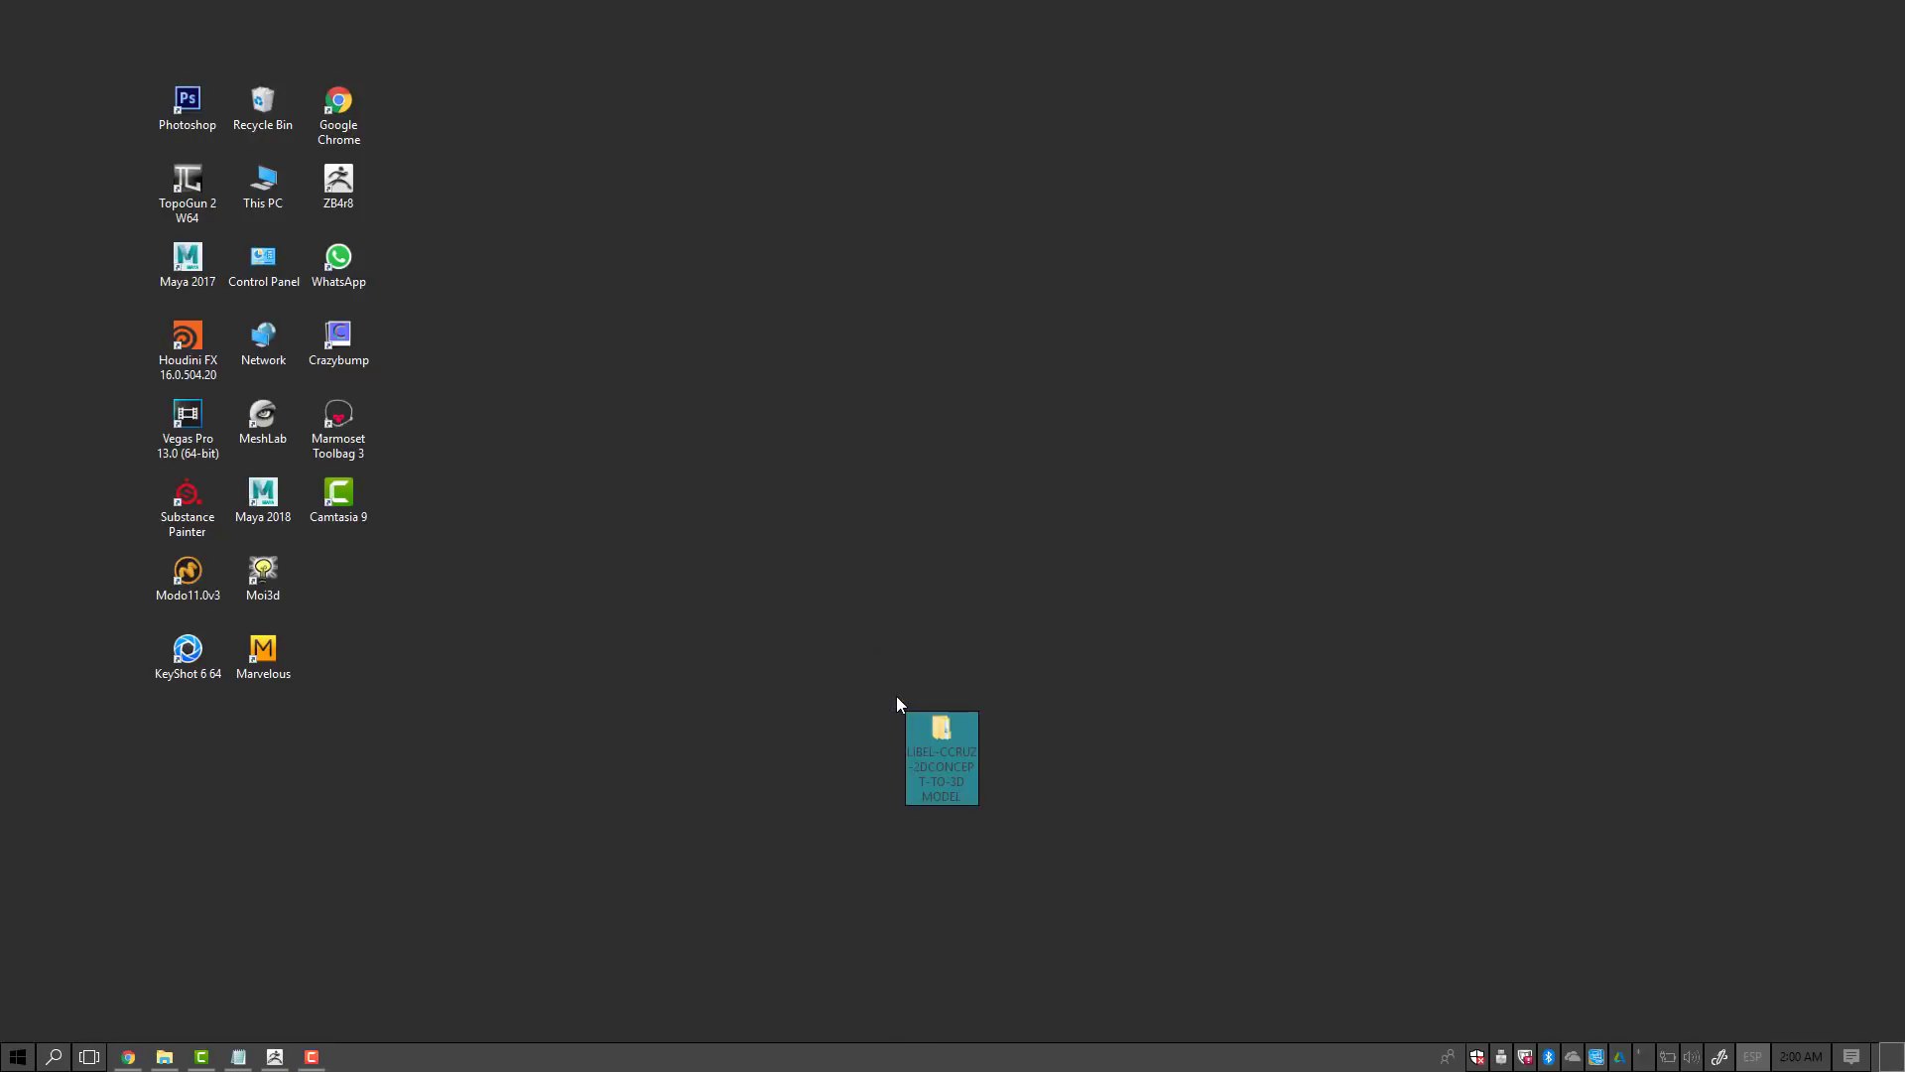
click(1080, 545)
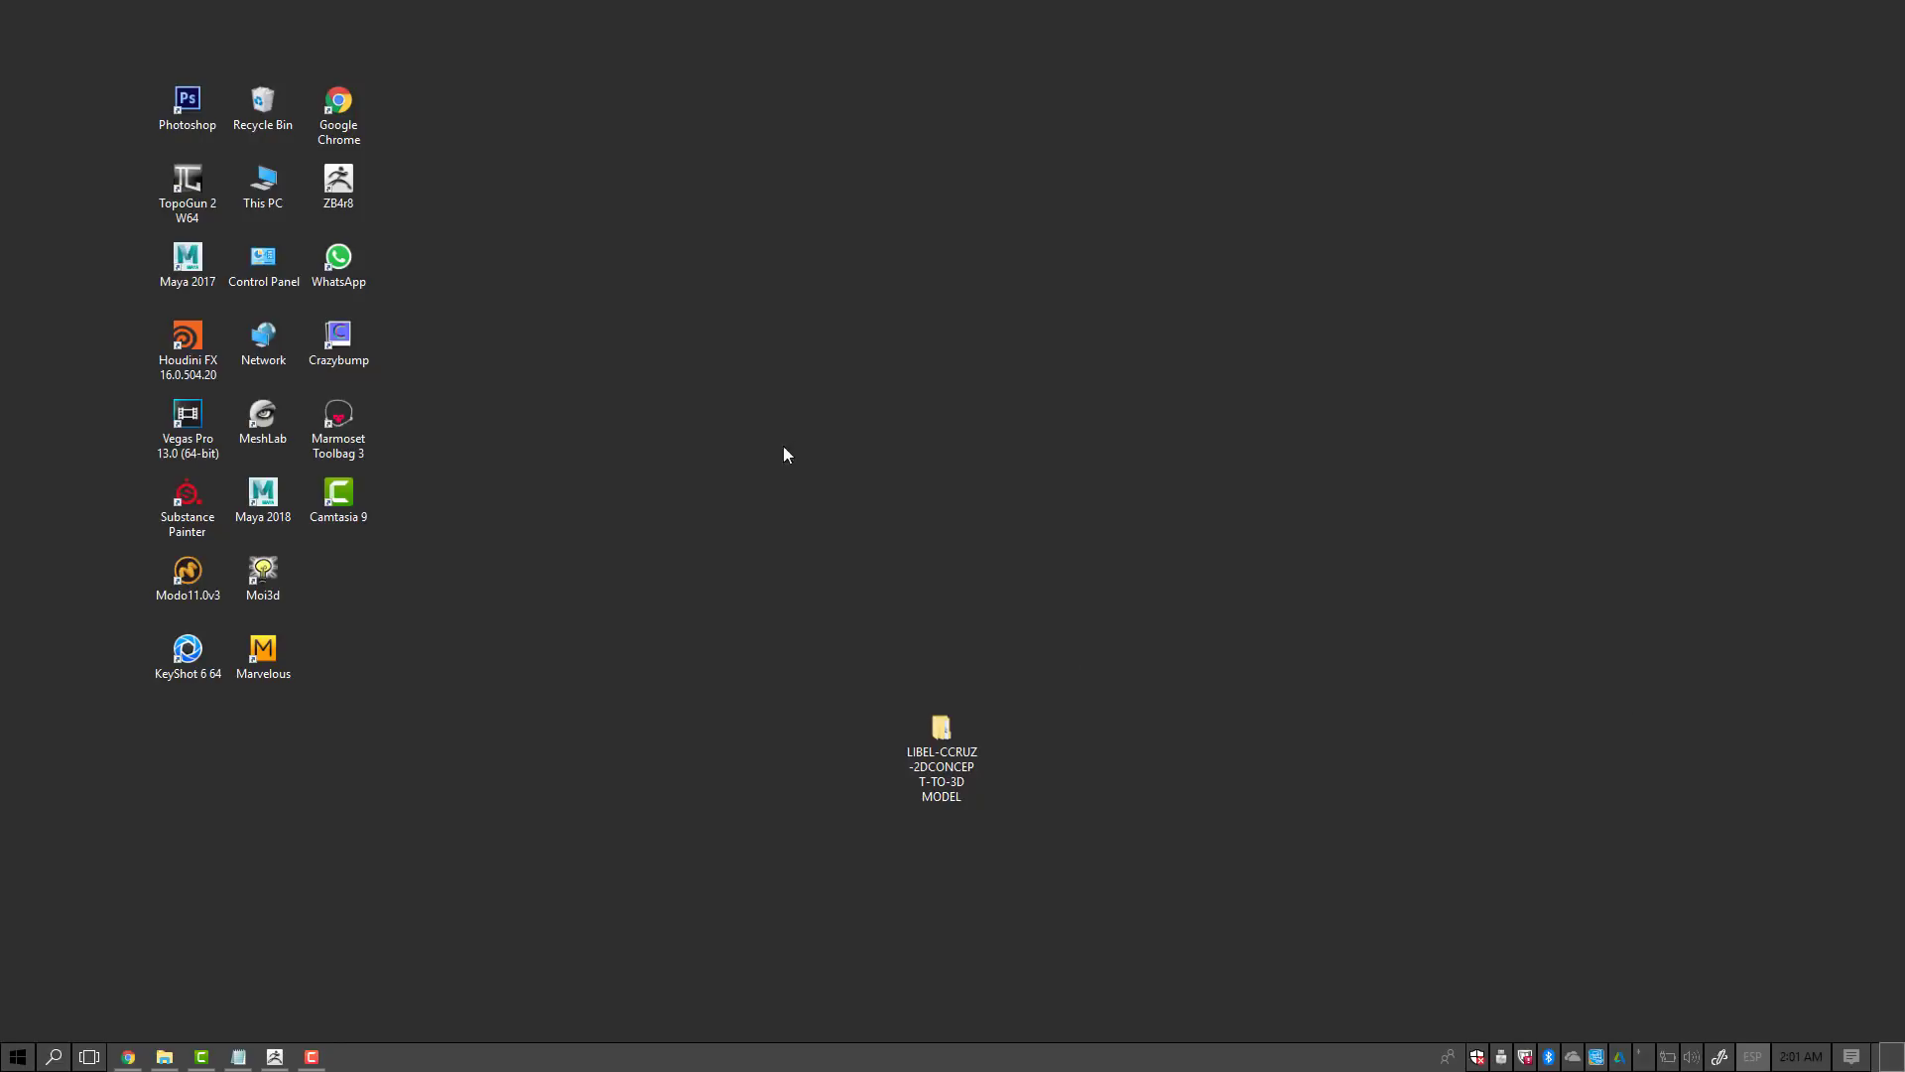
Step: Move the project folder up beside the shortcut grid and select it to show its details
drag(783, 470, 1009, 825)
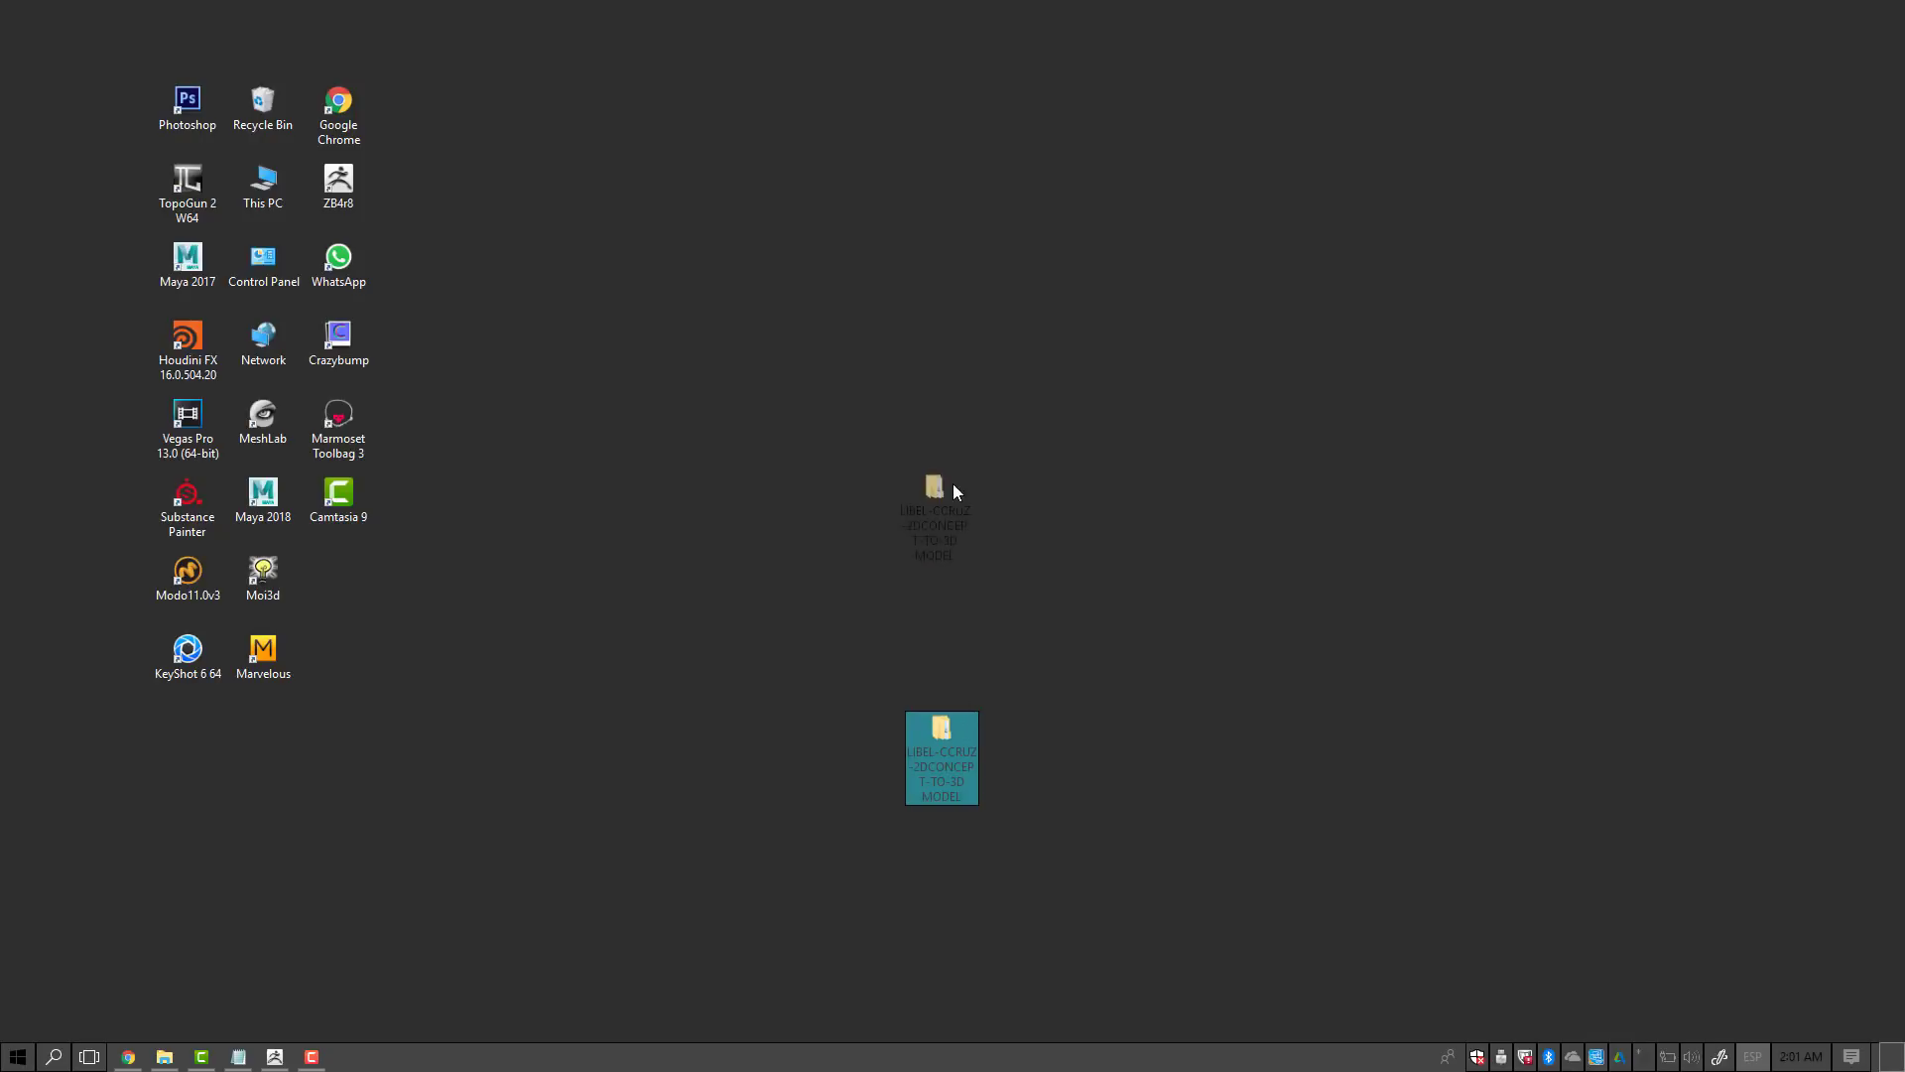
drag(970, 757, 1012, 532)
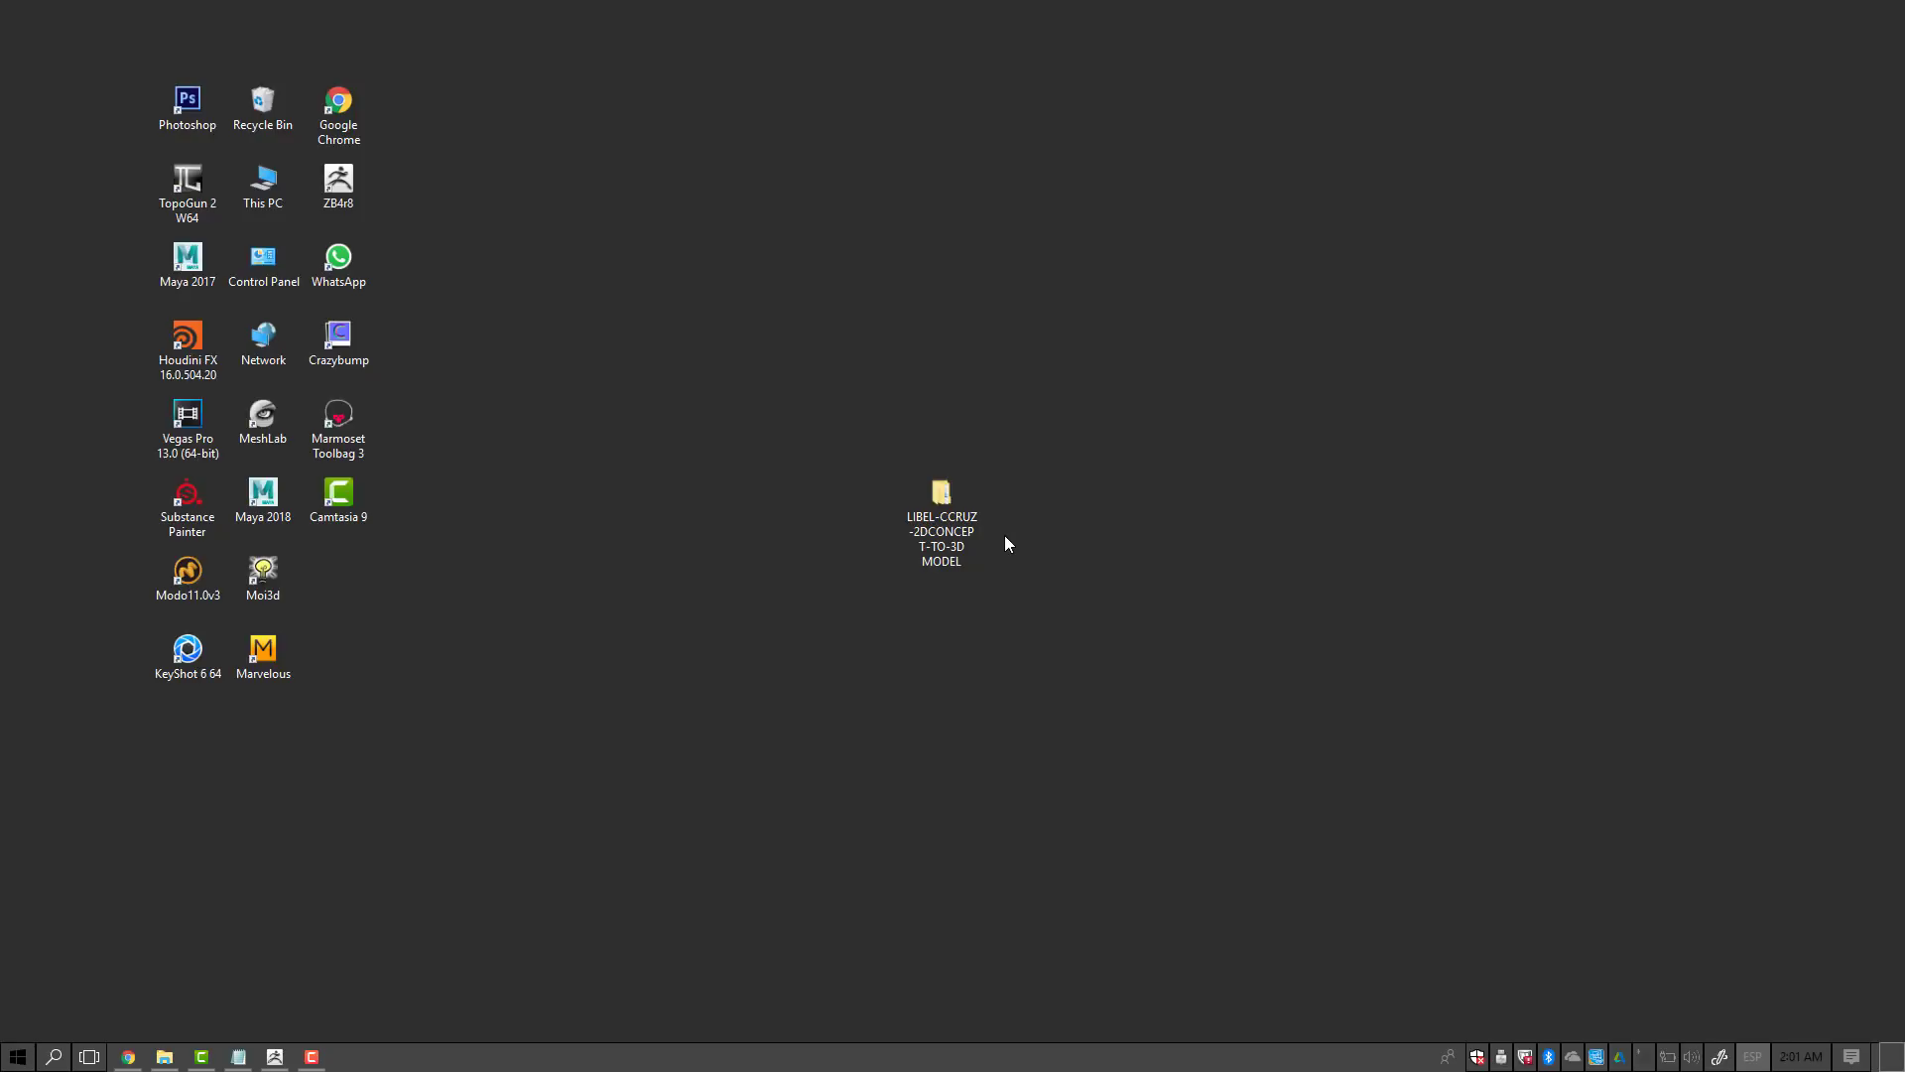
drag(977, 506, 874, 367)
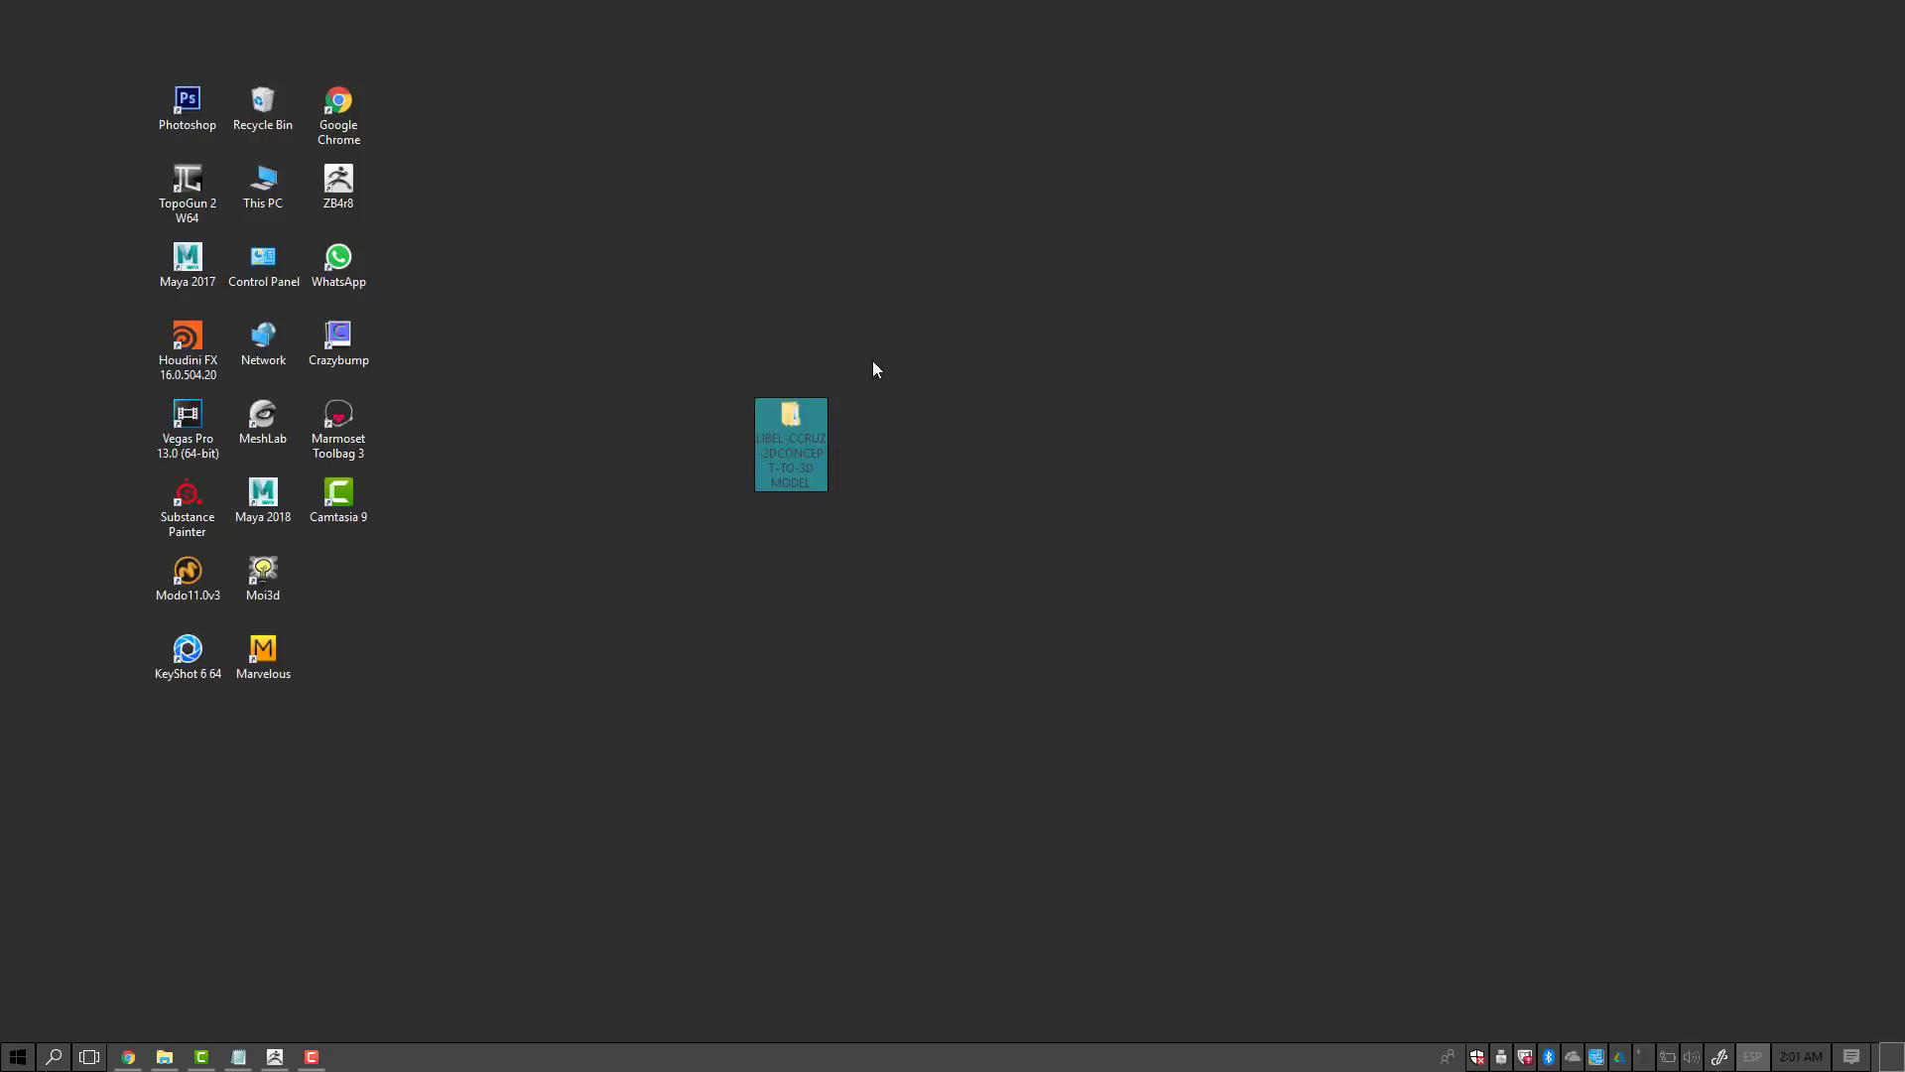
click(897, 404)
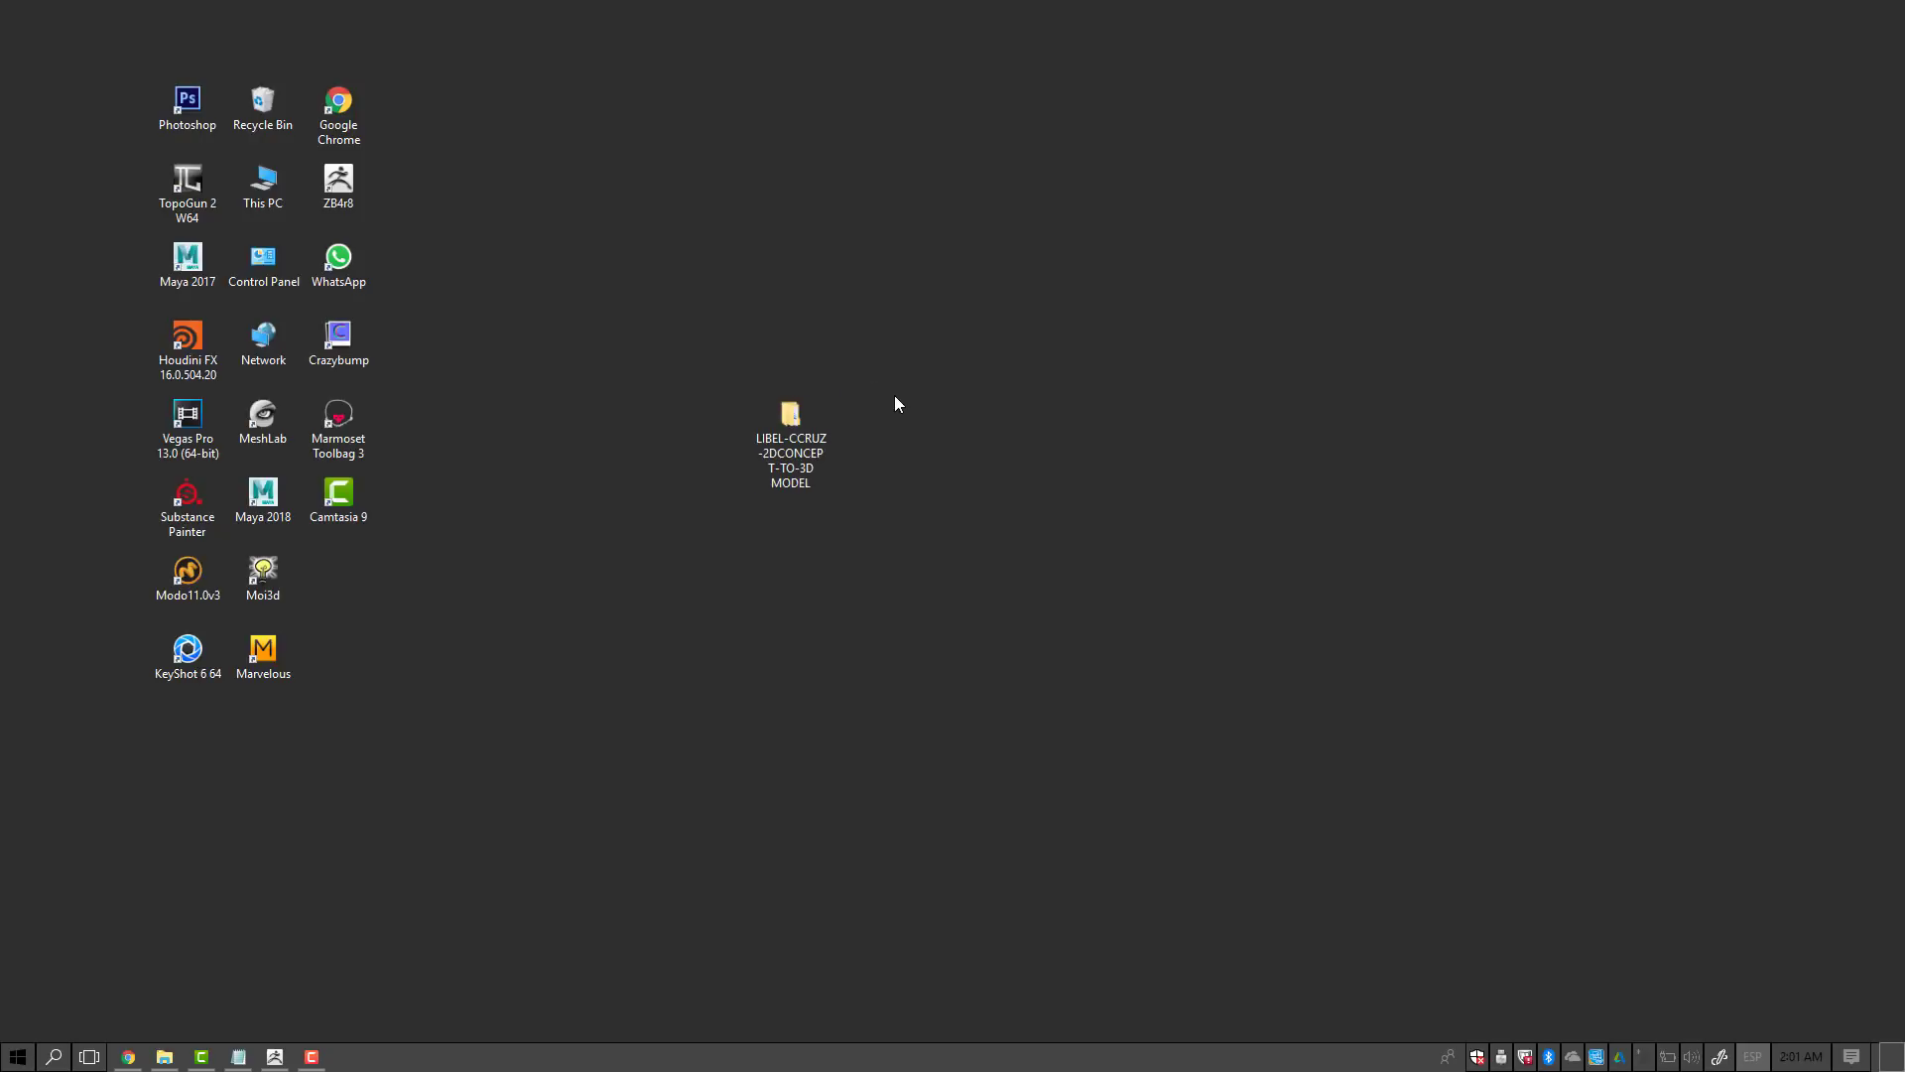
click(807, 434)
click(888, 449)
click(797, 422)
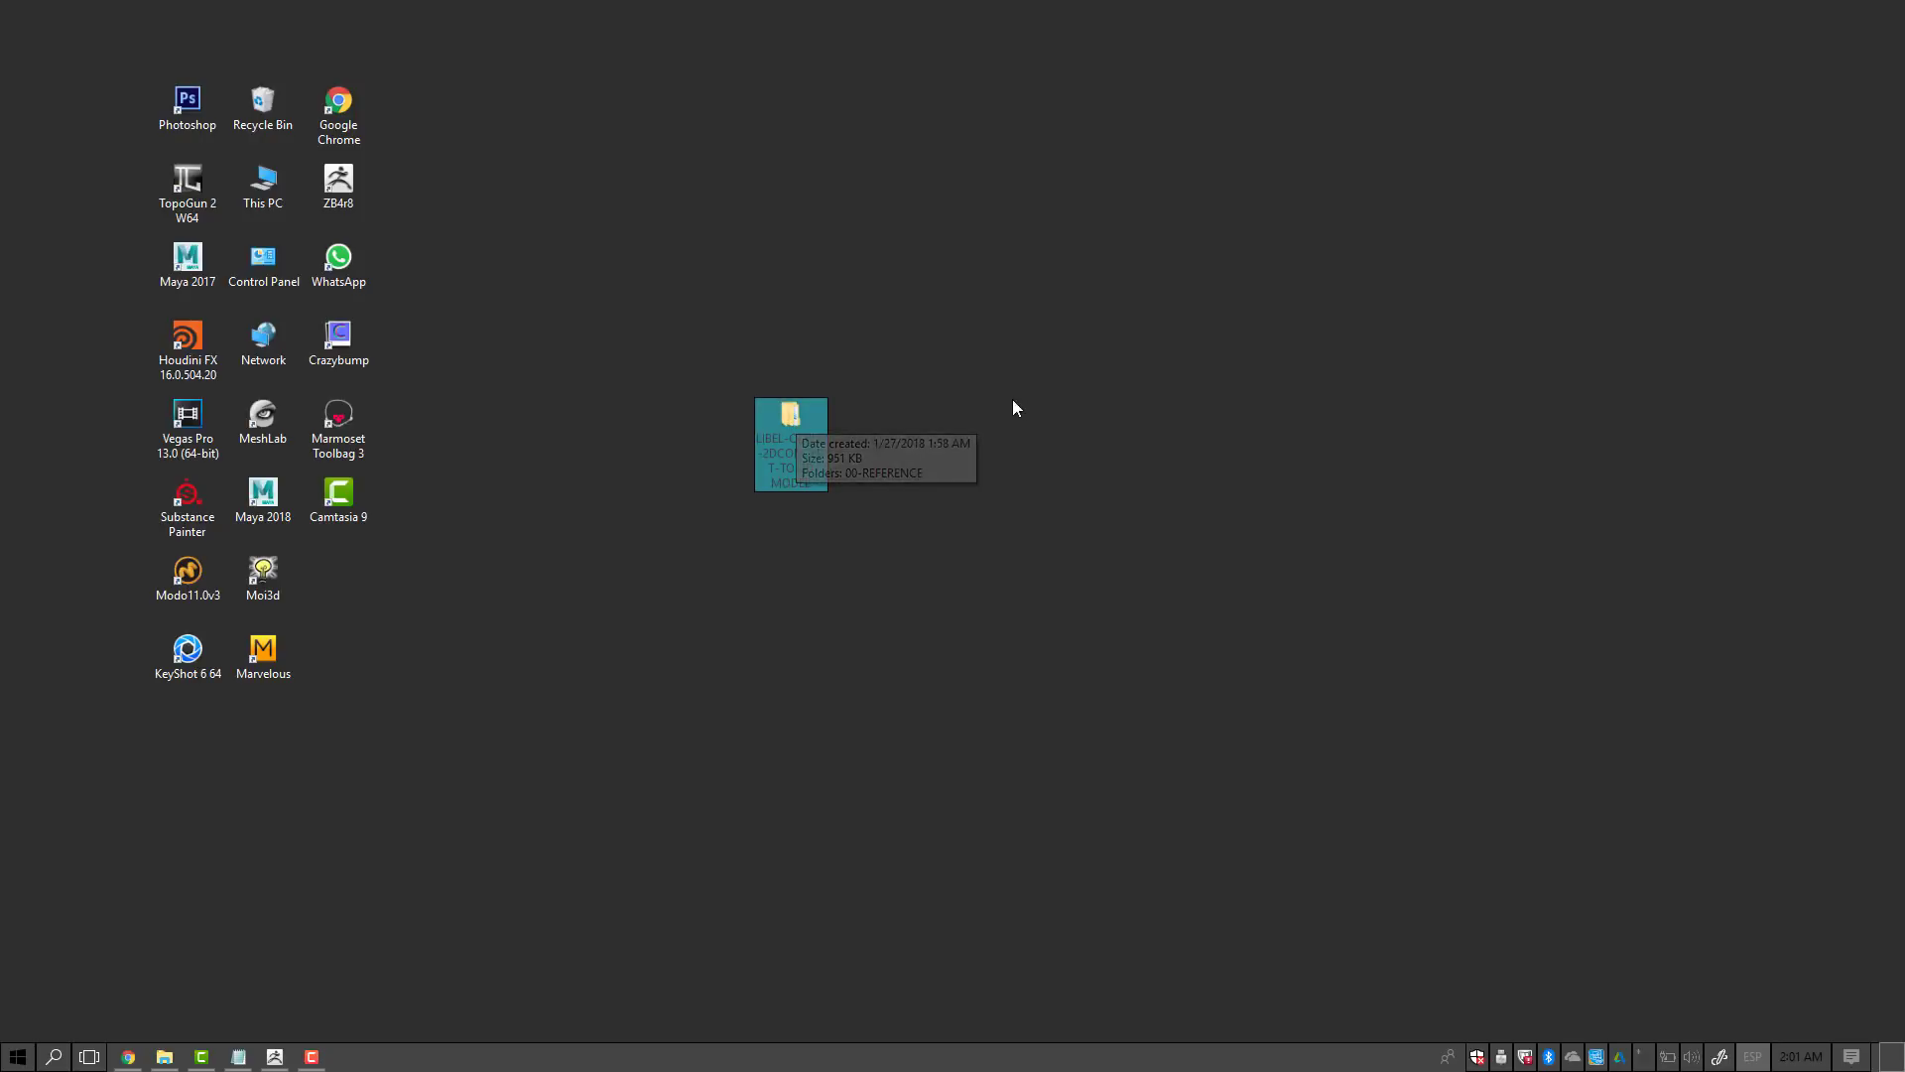
Step: Open the project folder in File Explorer and position its window near the screen centre
double_click(826, 437)
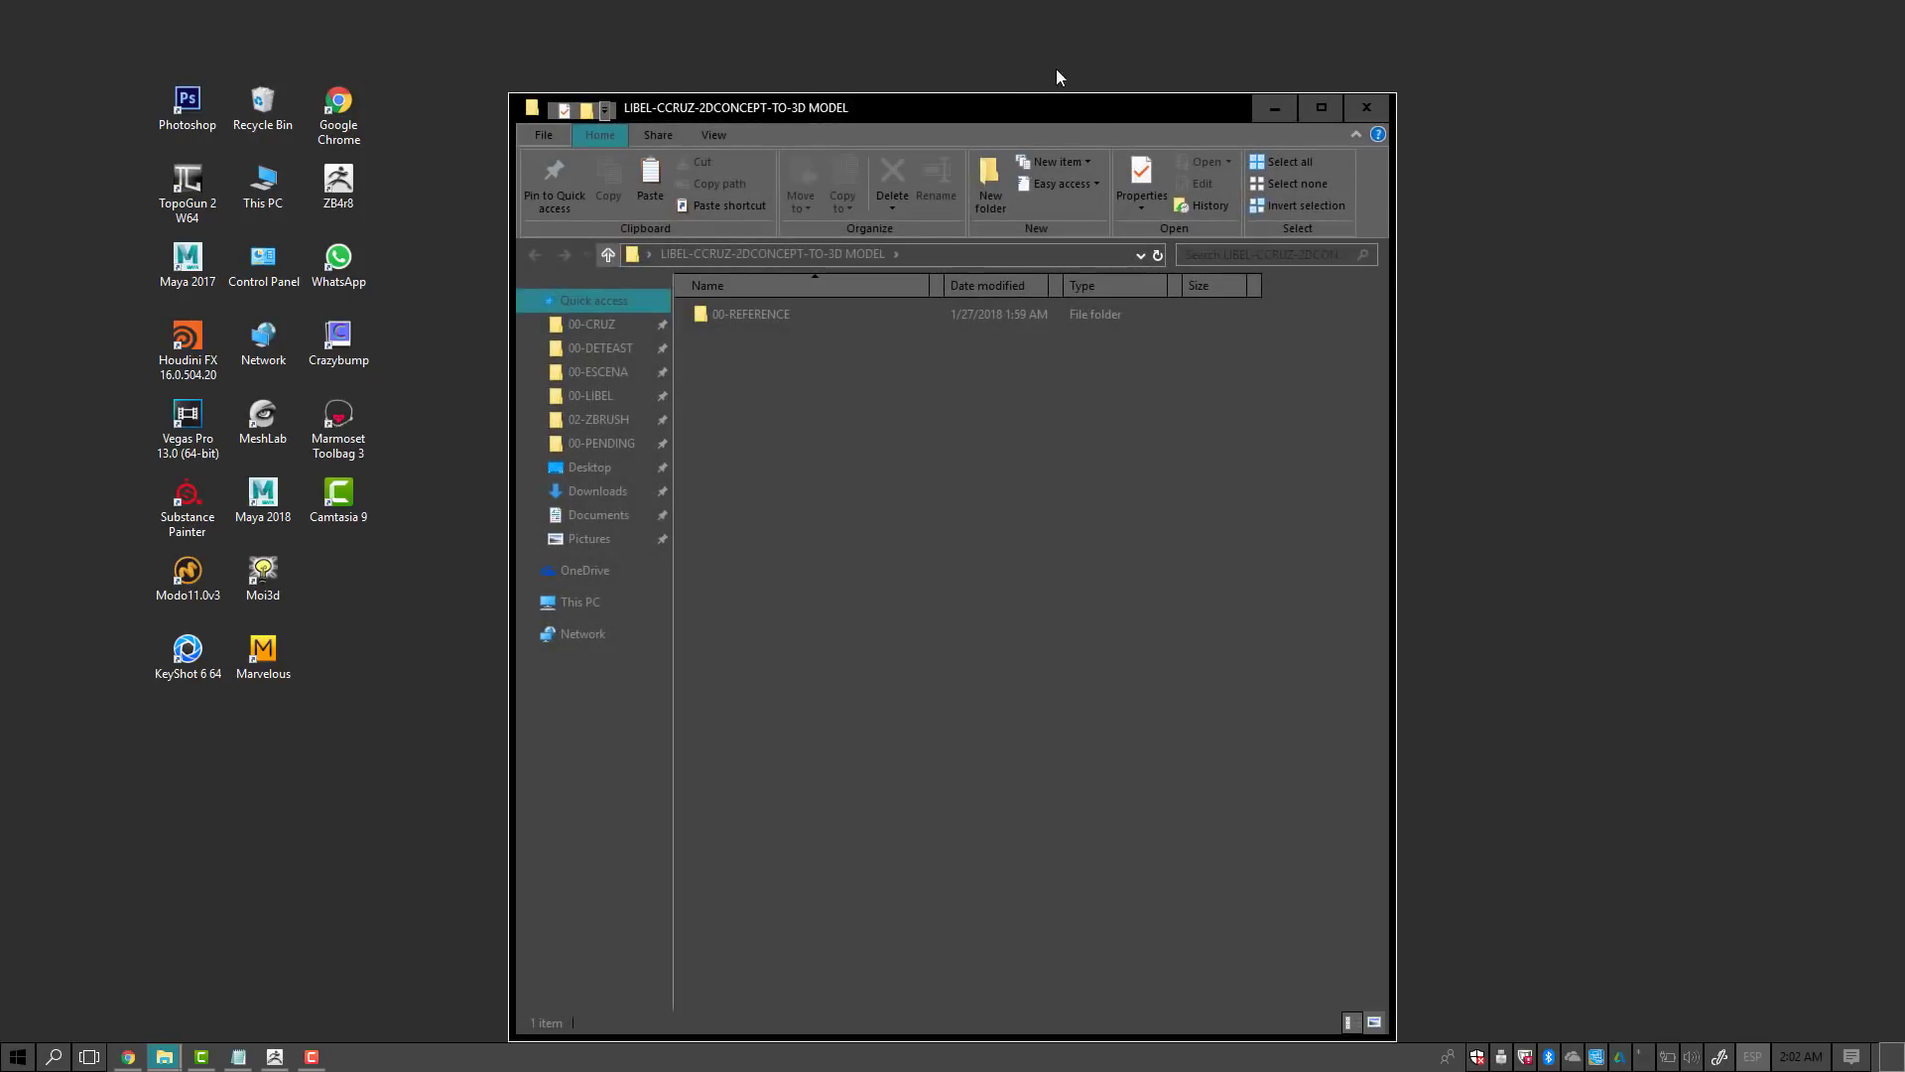
mouse_move(1047, 110)
mouse_down()
mouse_move(1103, 114)
mouse_move(1091, 389)
mouse_move(1345, 248)
mouse_up()
drag(725, 447, 501, 446)
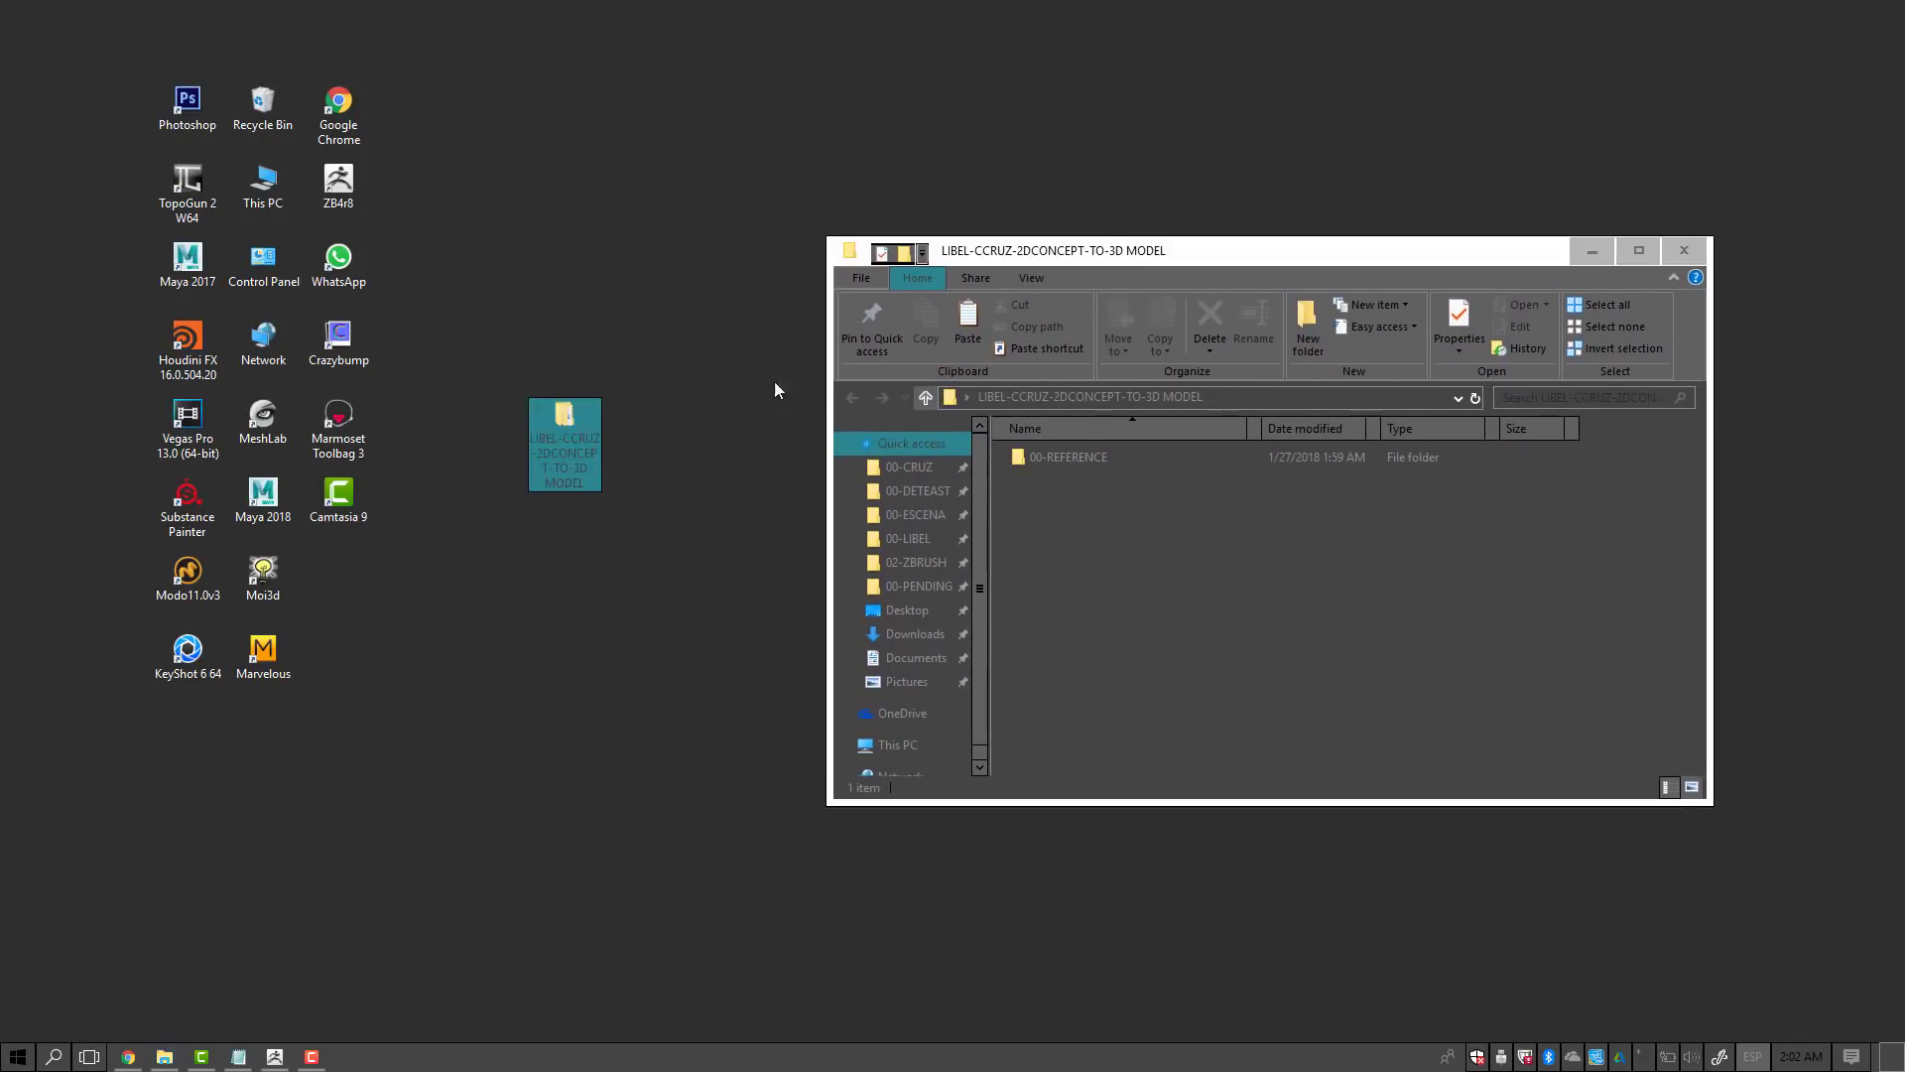
drag(1118, 260, 928, 278)
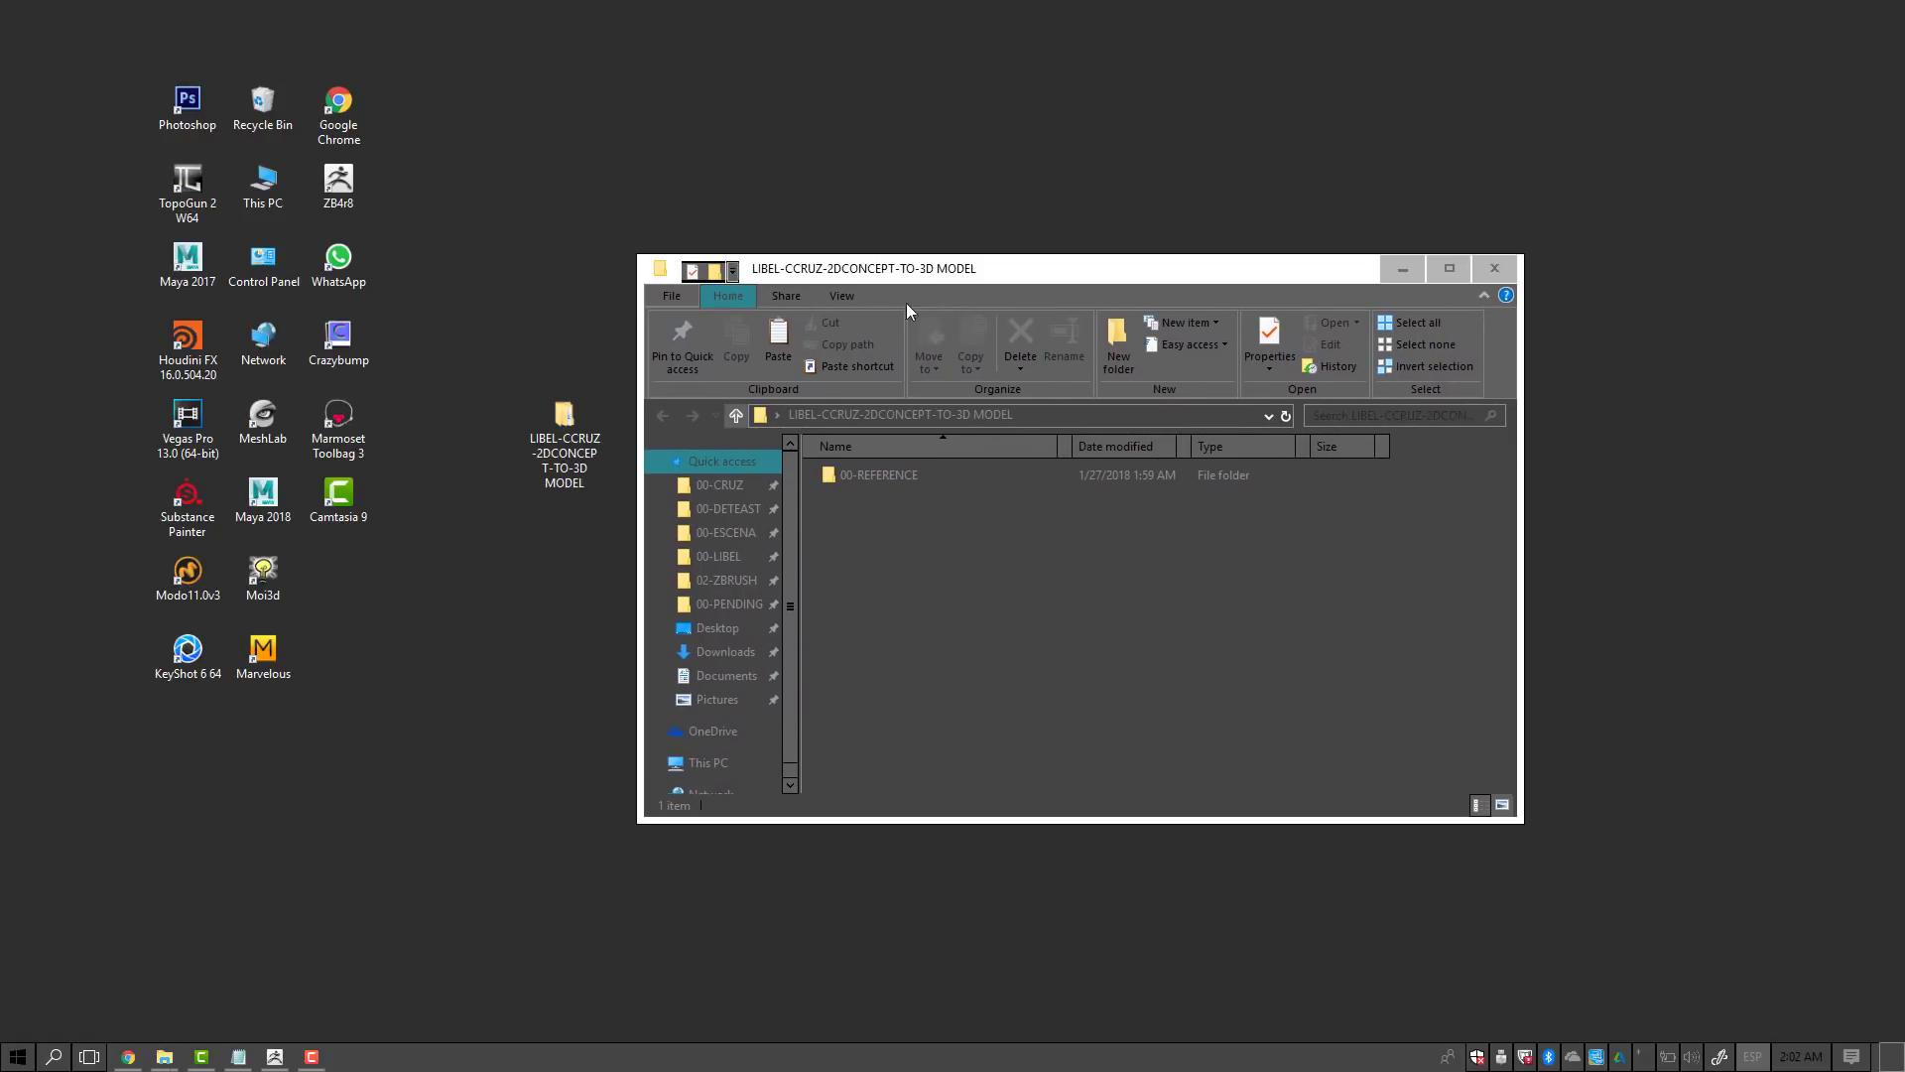
click(906, 541)
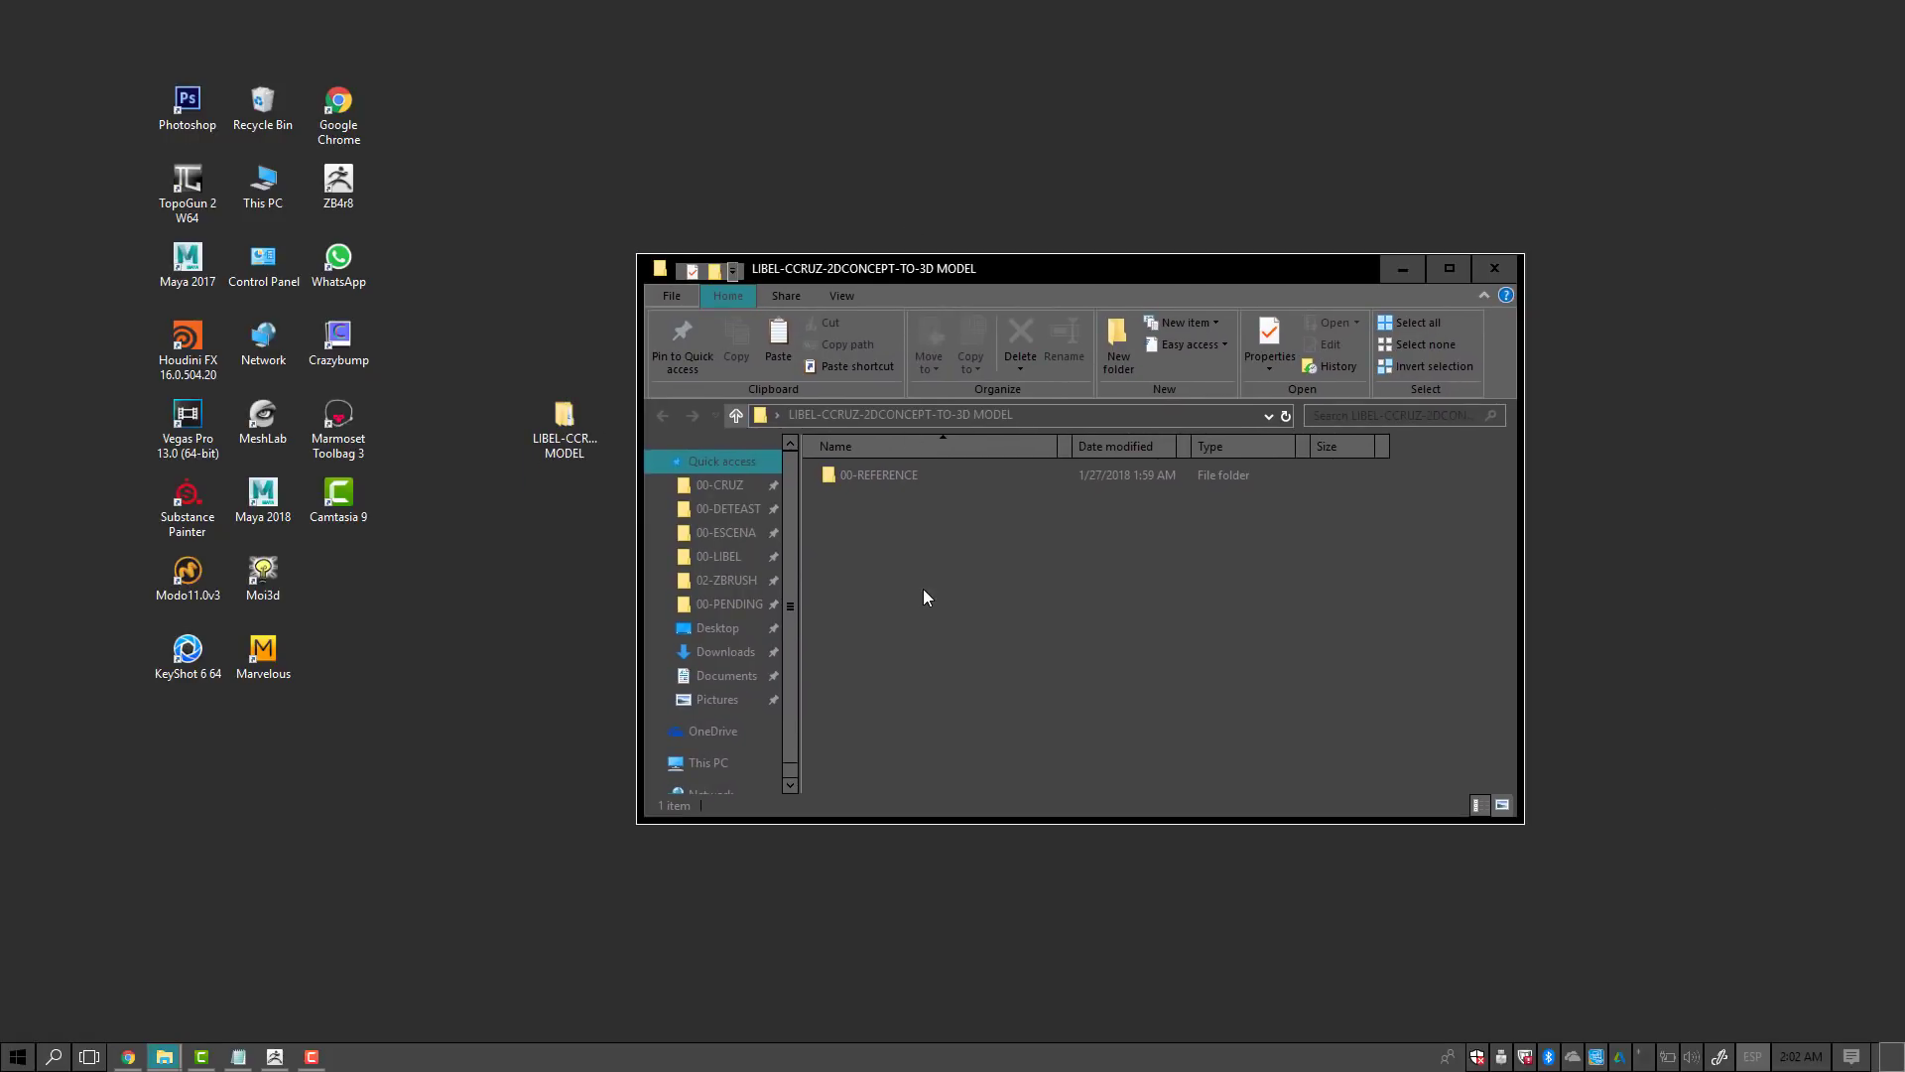
drag(1091, 639, 860, 552)
Step: Open the 00-REFERENCE subfolder to show 01.jpg and 02.jpg
mouse_move(959, 603)
mouse_down()
mouse_move(875, 508)
mouse_move(882, 747)
mouse_up()
double_click(922, 478)
drag(1093, 261, 1095, 198)
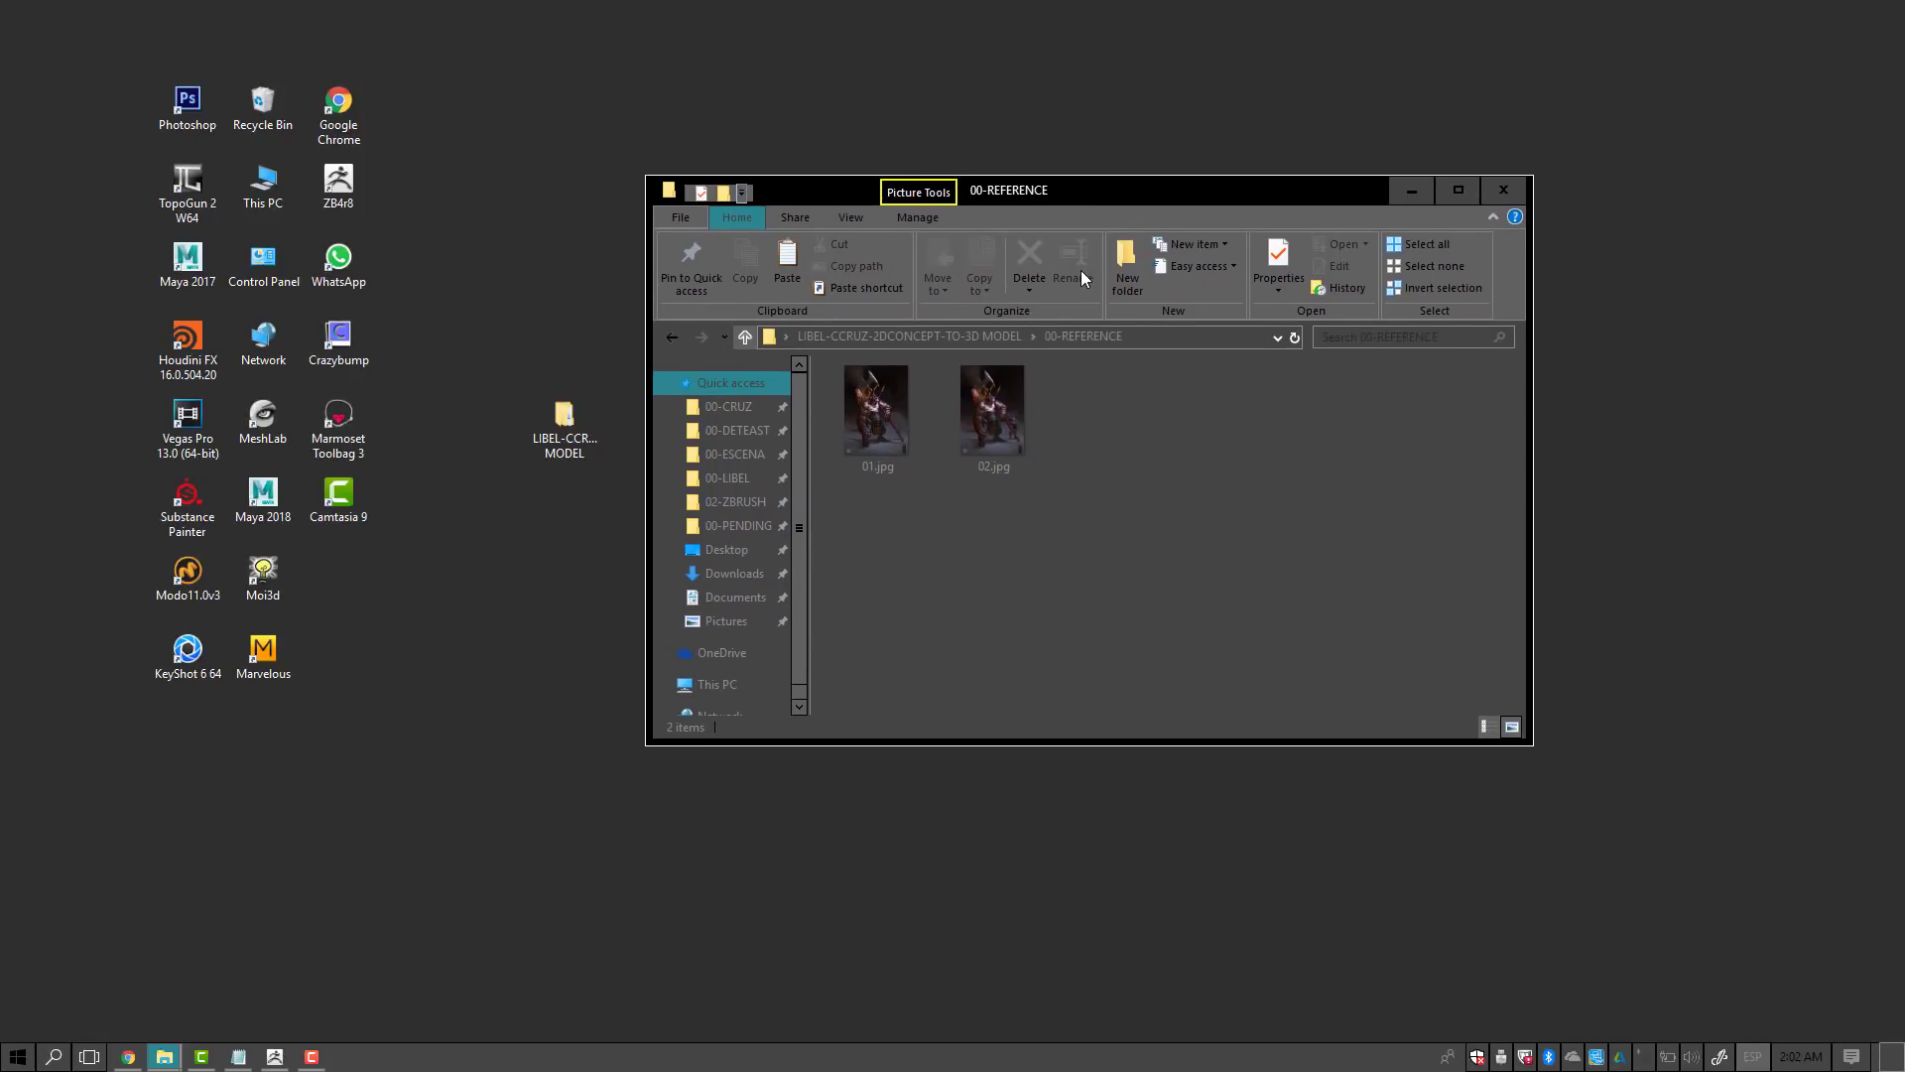
Step: View reference images 01.jpg and 02.jpg in Photos, ending back on 01.jpg
double_click(887, 432)
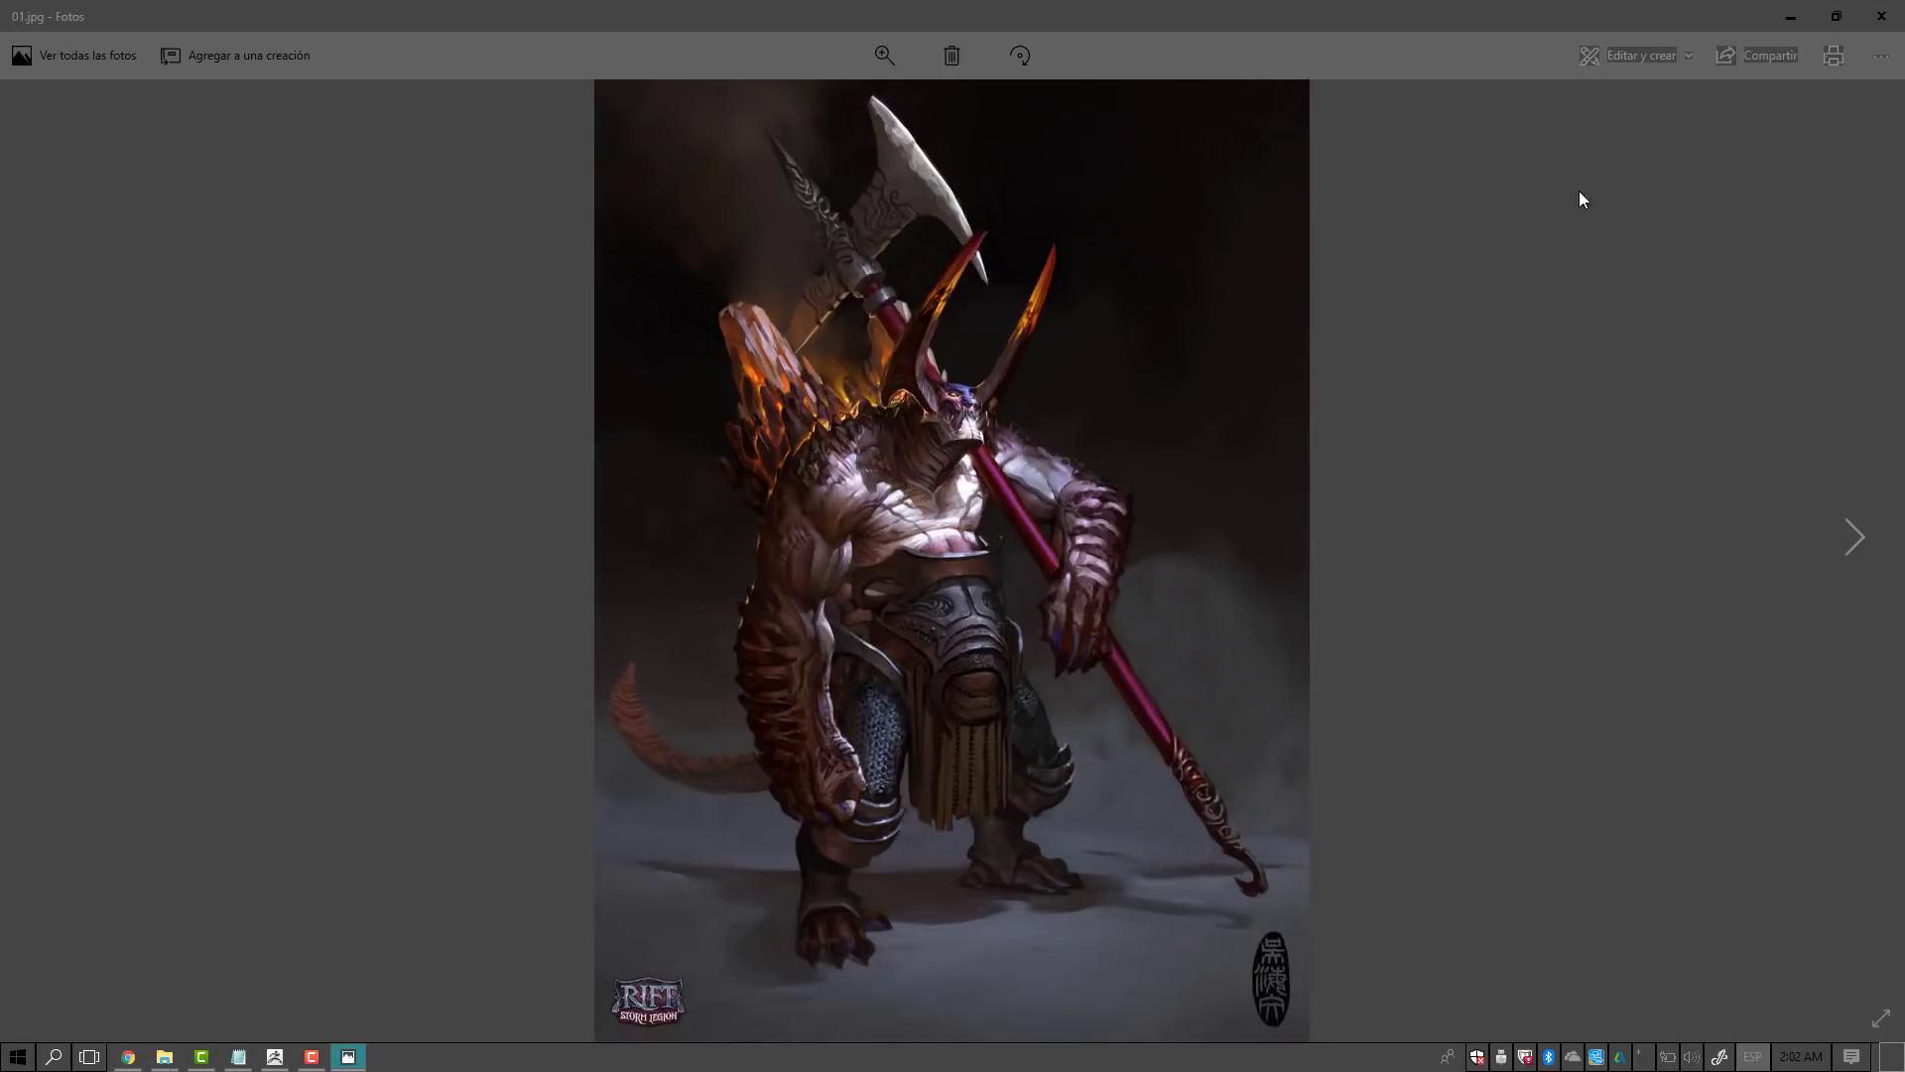
click(1871, 526)
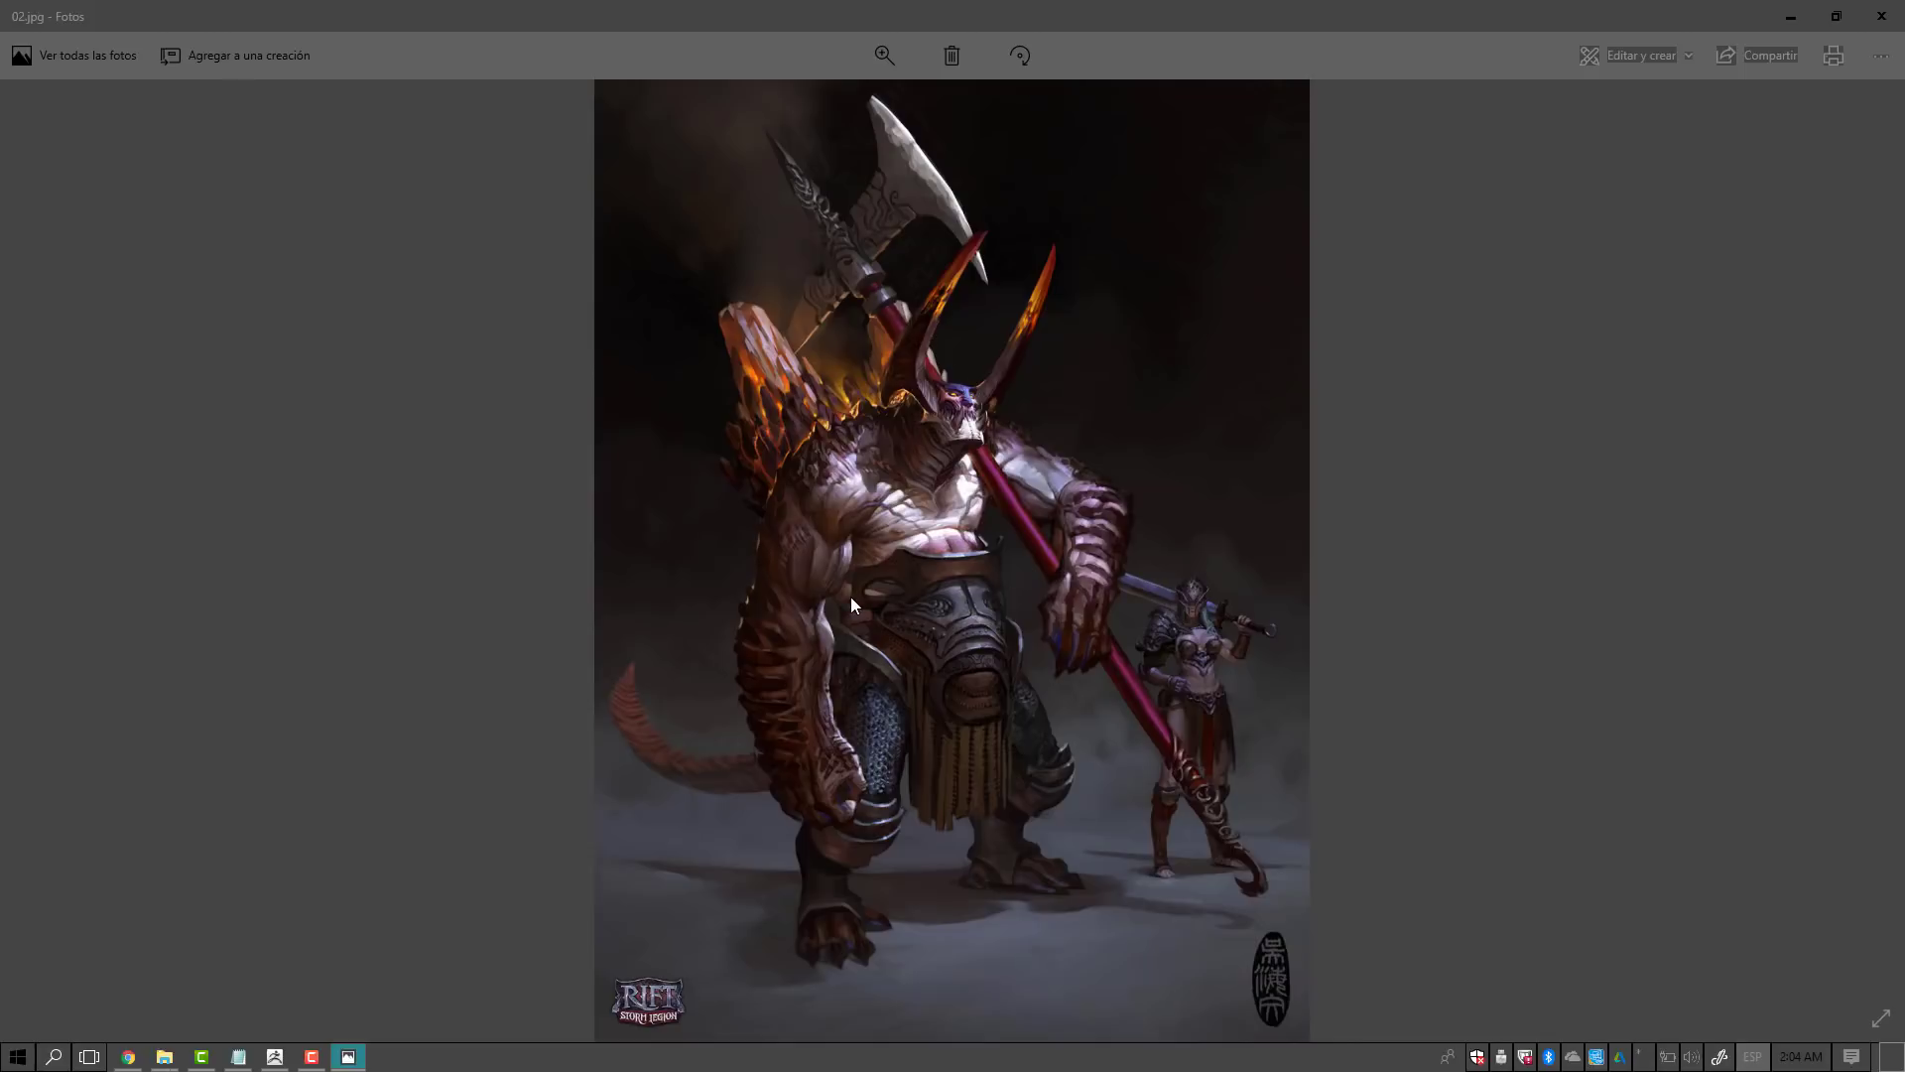
mouse_move(16, 544)
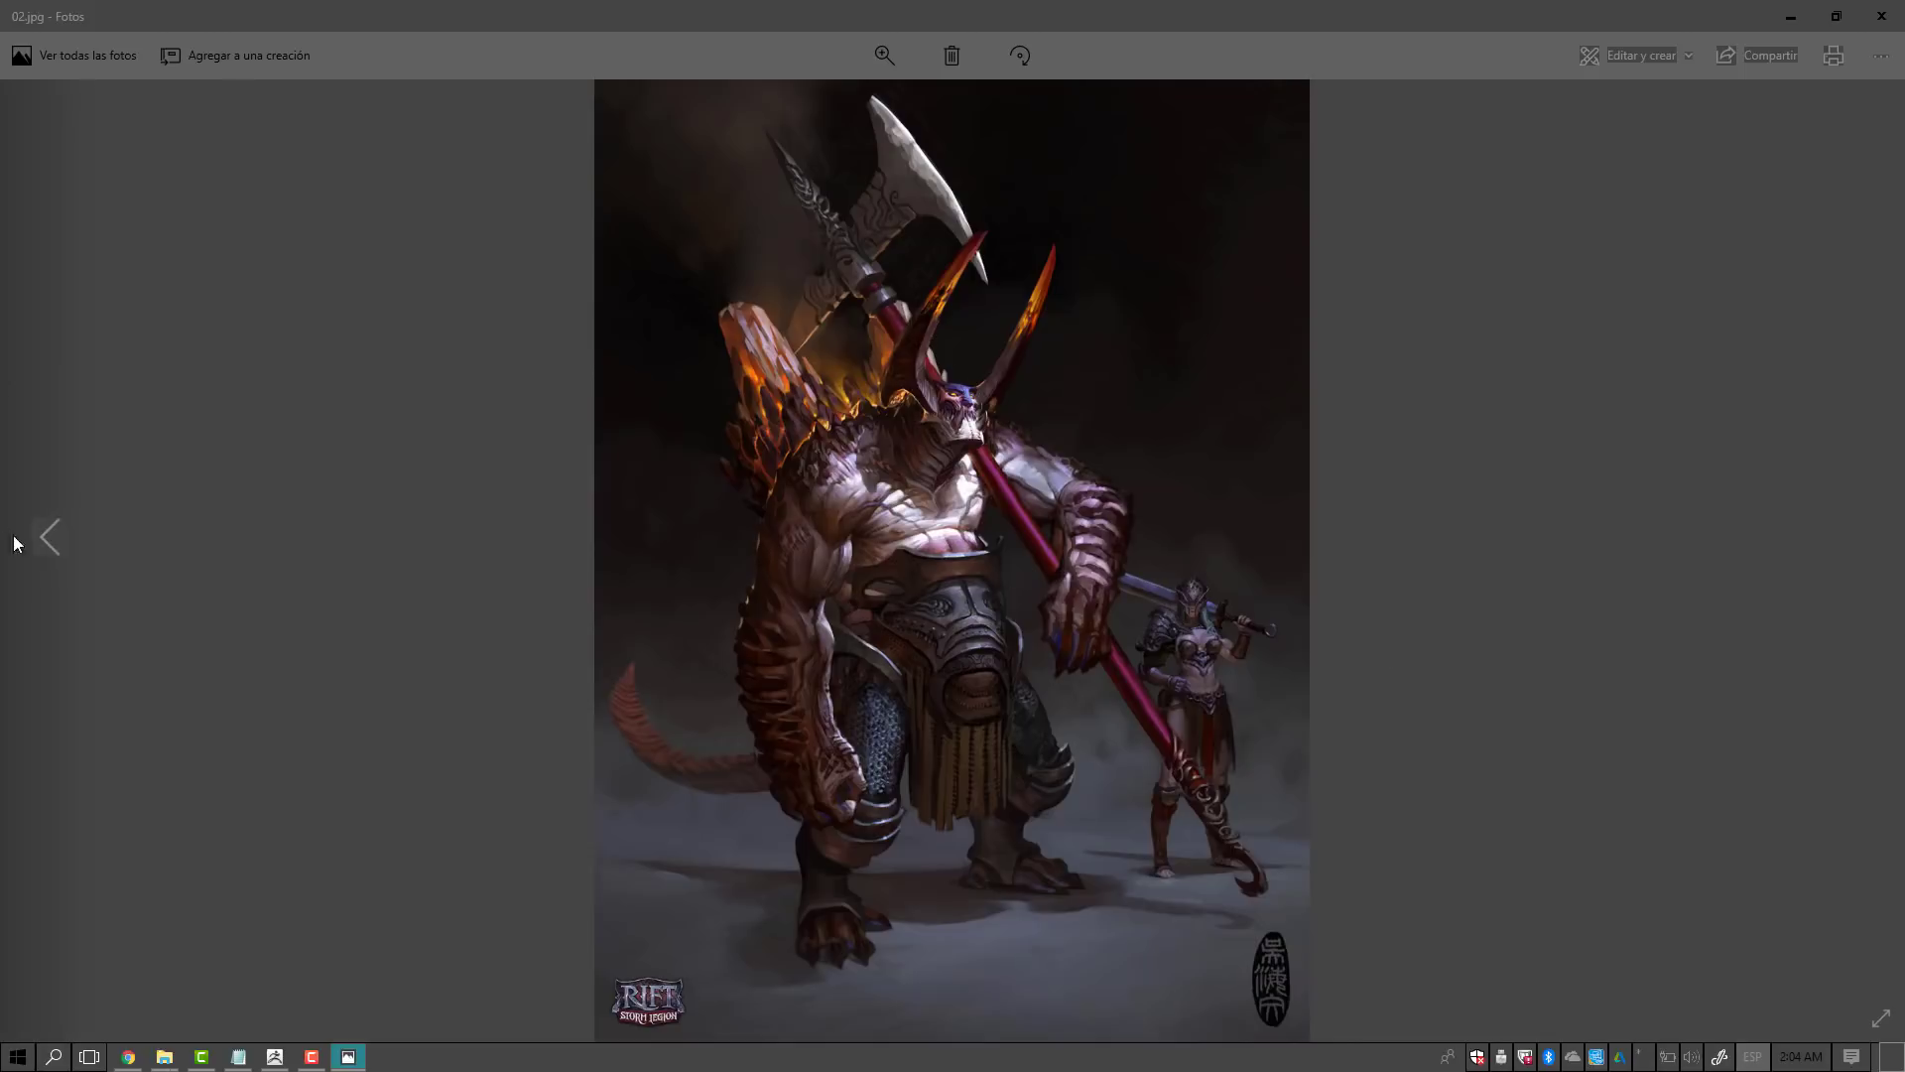
click(53, 536)
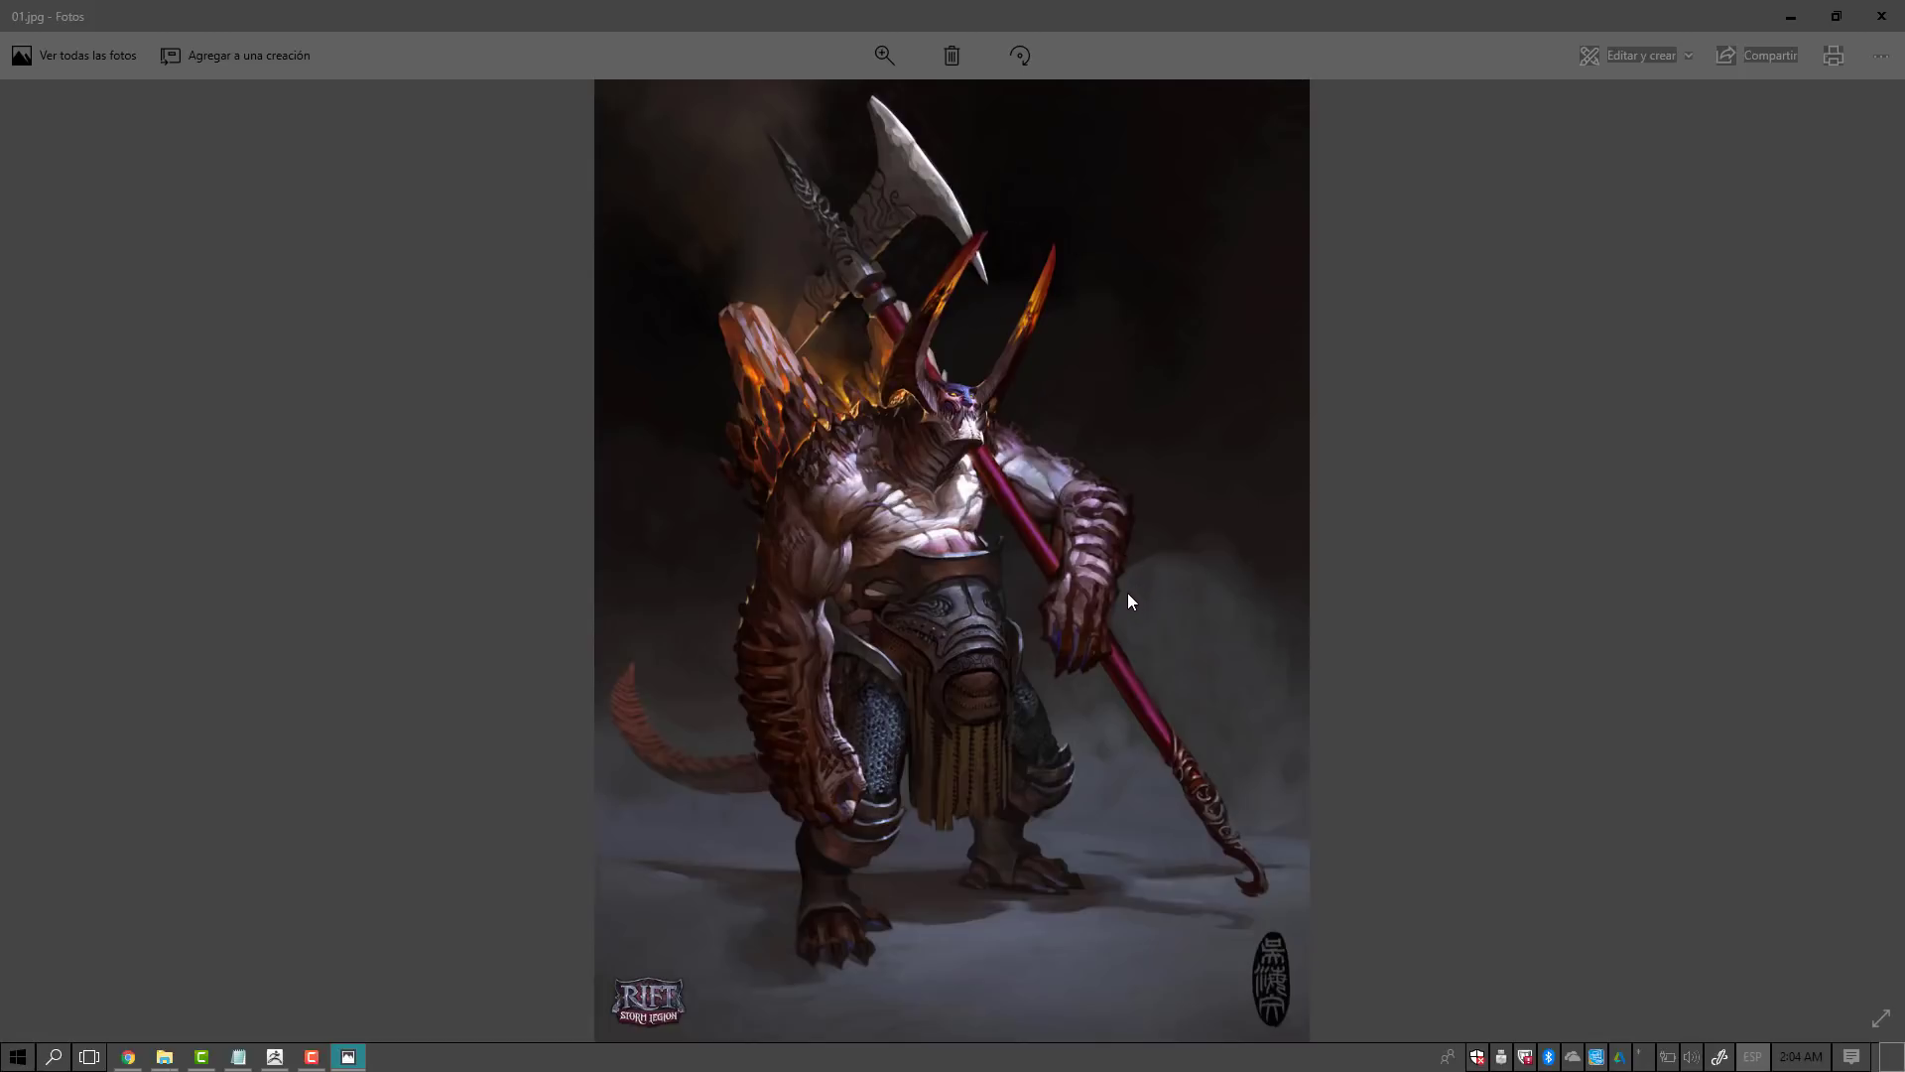
Step: Close Photos and take File Explorer back up to the project folder listing 00-REFERENCE
click(1882, 19)
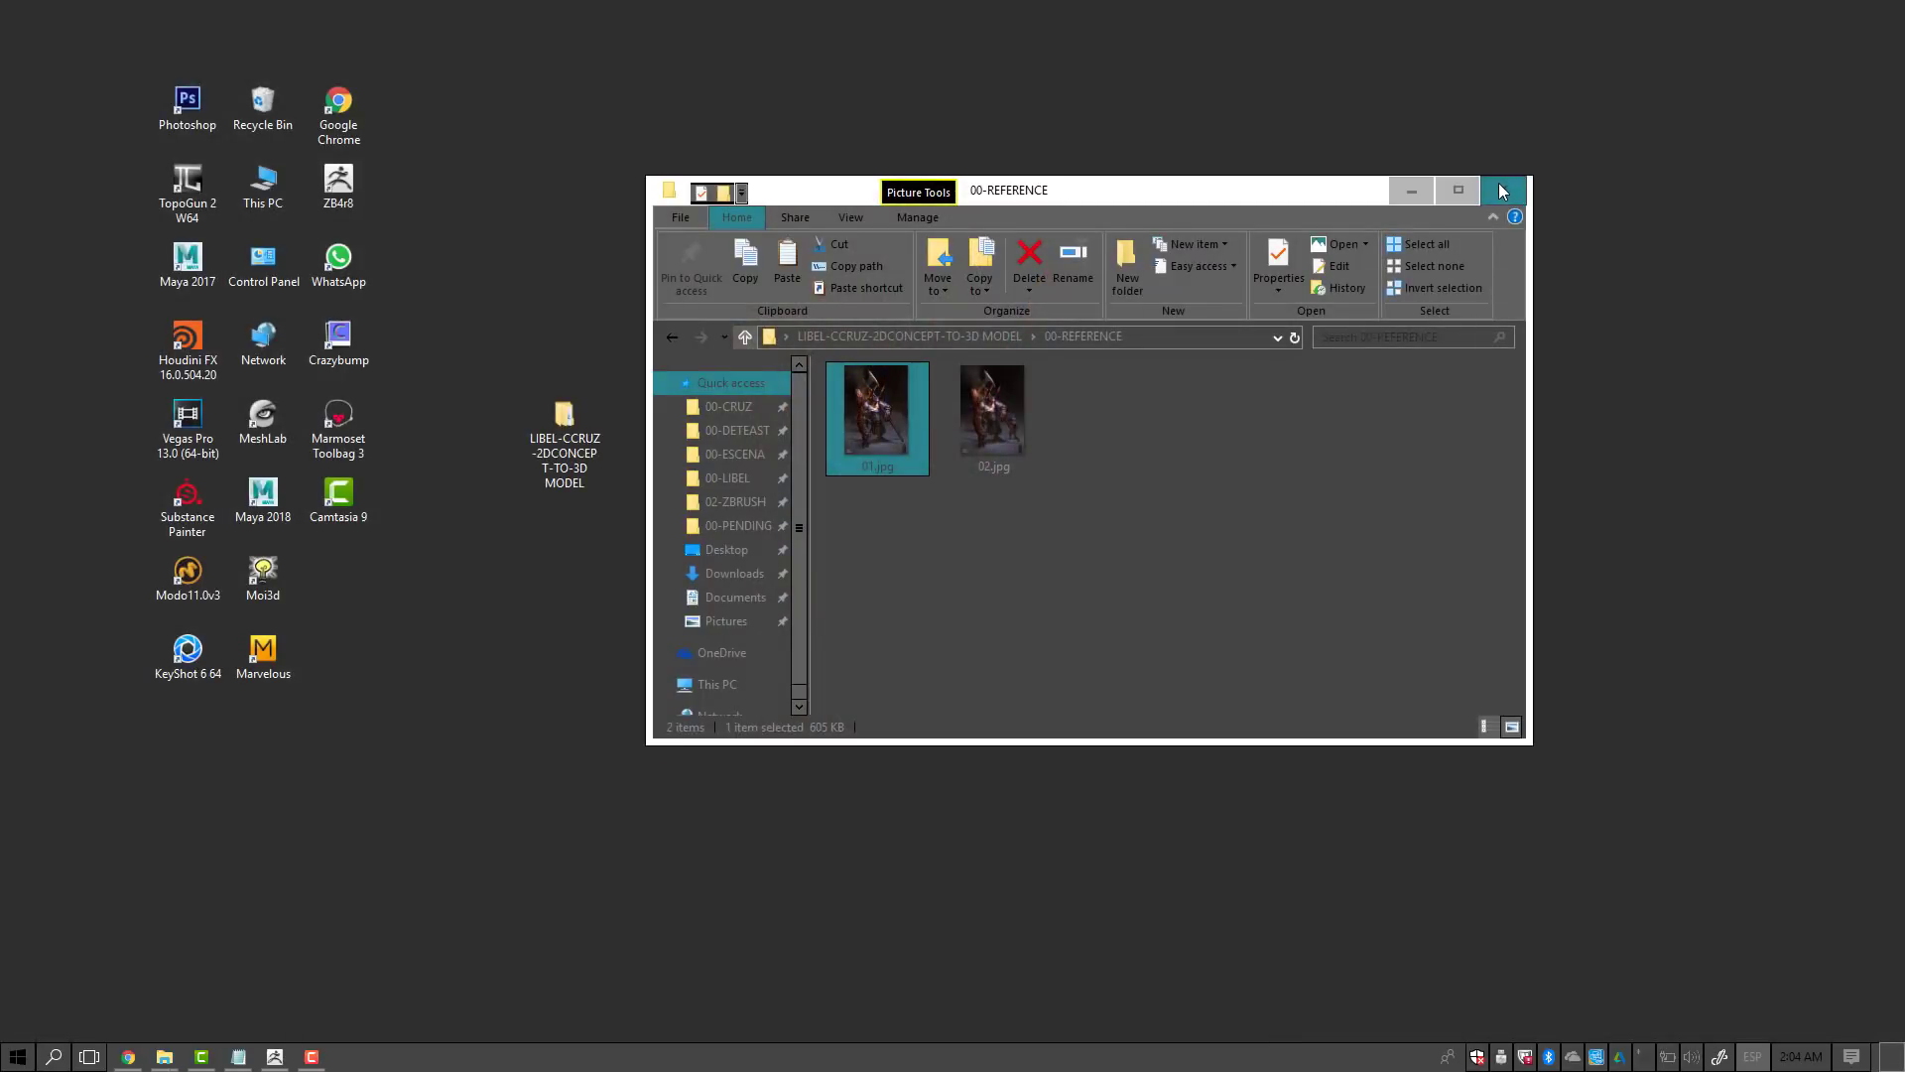
drag(1225, 196, 1393, 187)
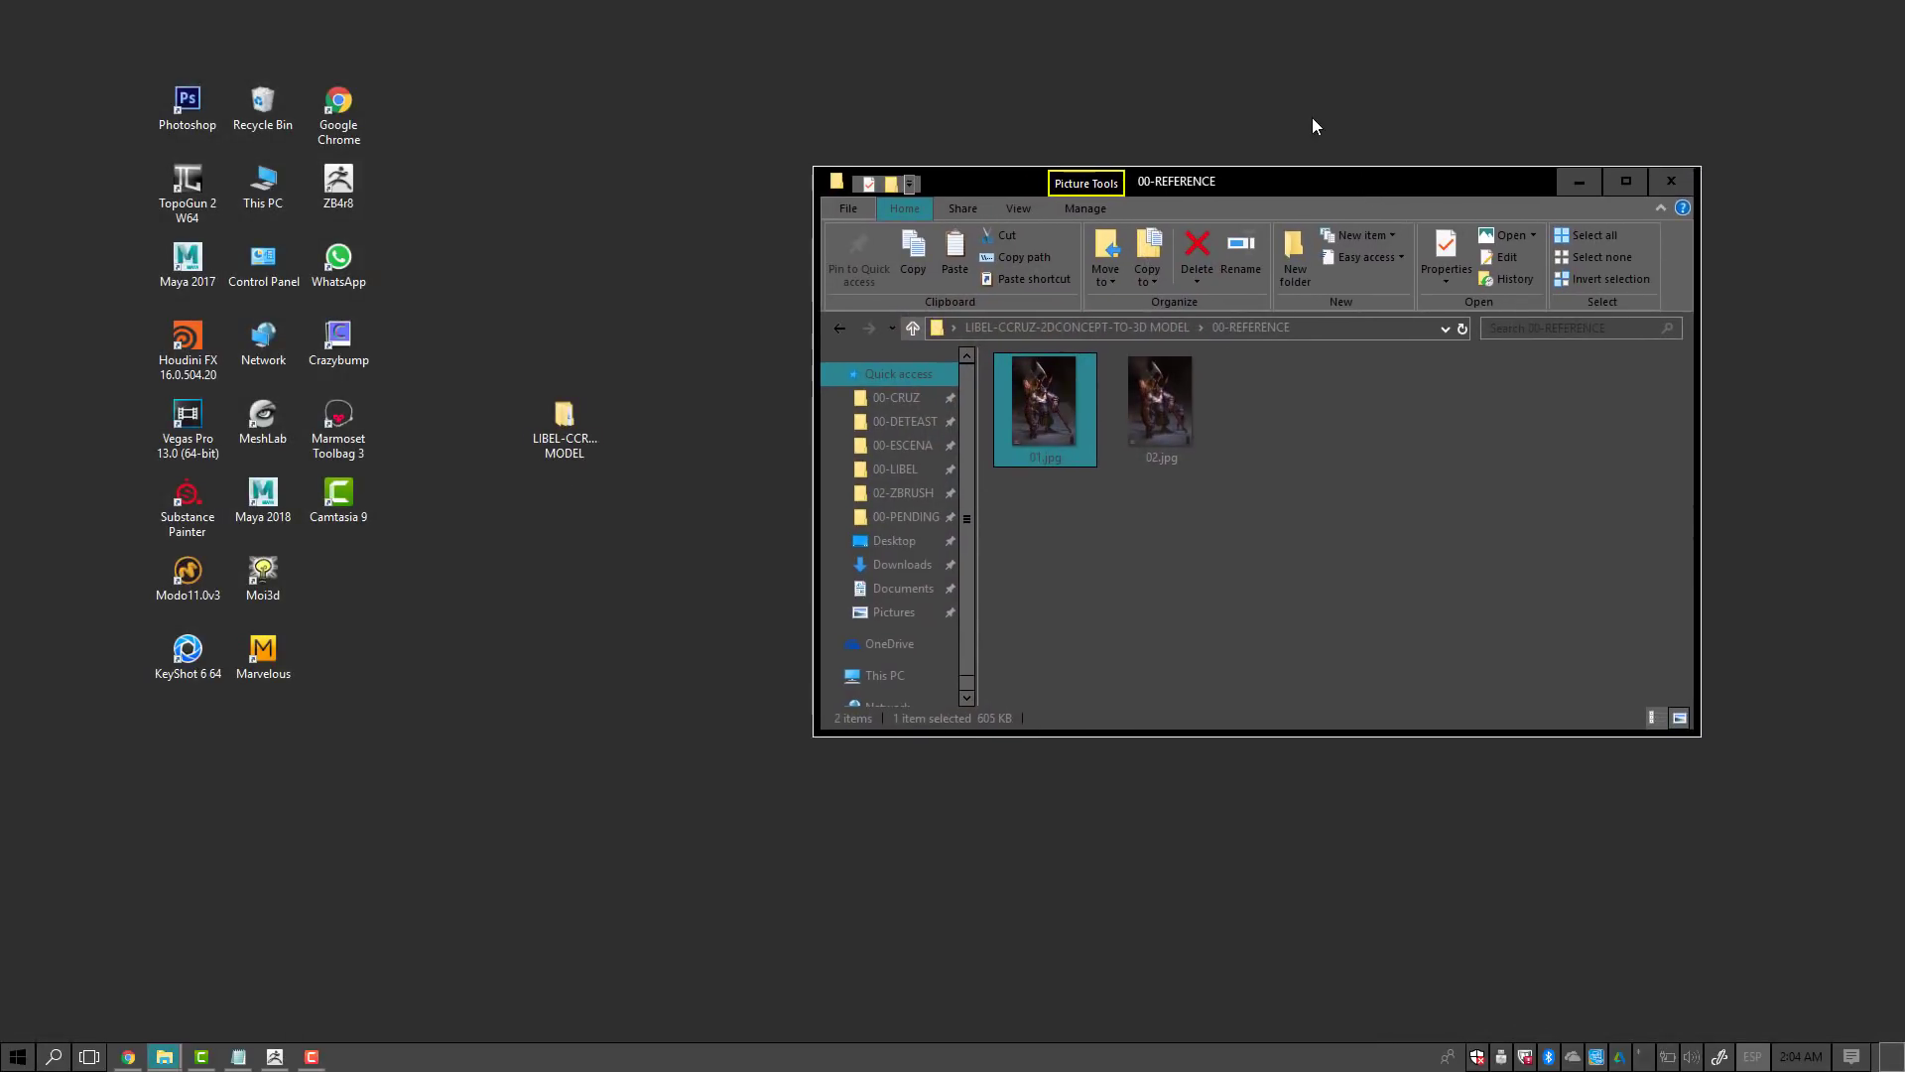
drag(1221, 497, 1202, 509)
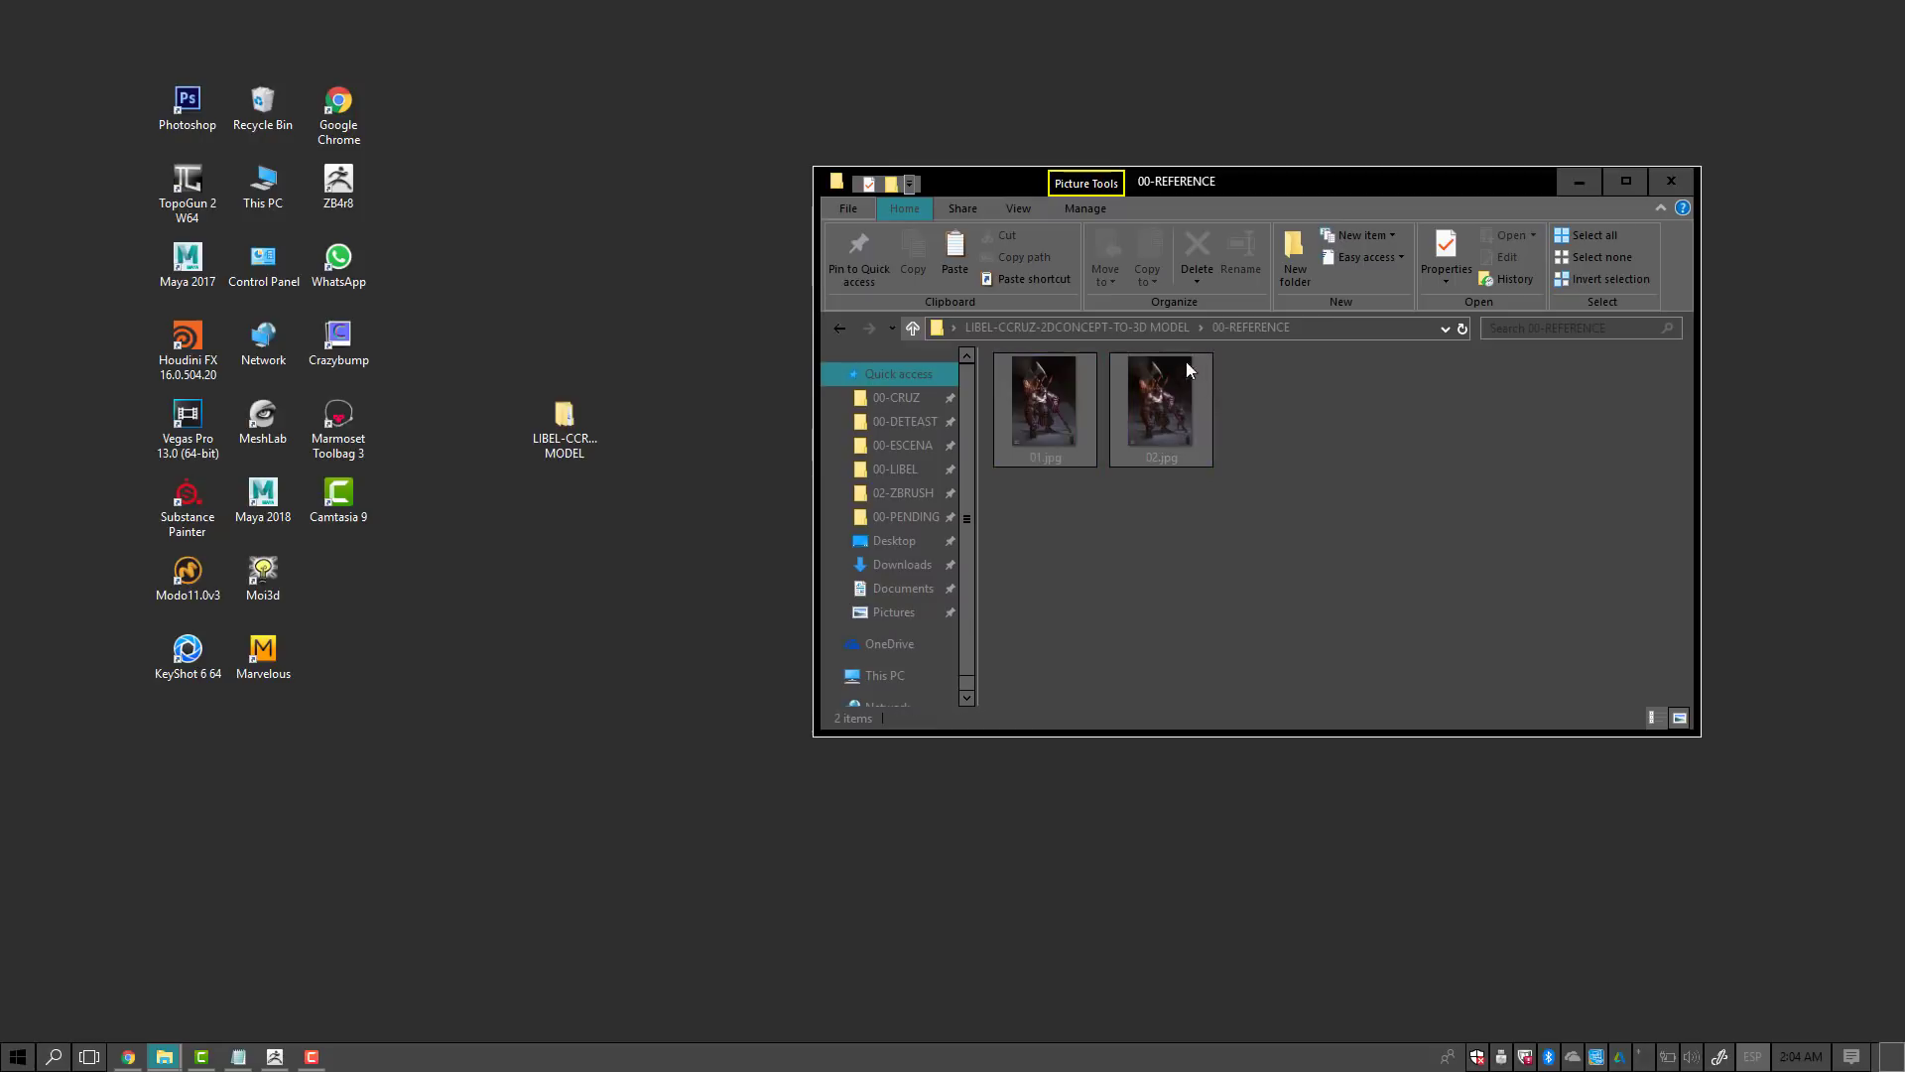
click(1147, 328)
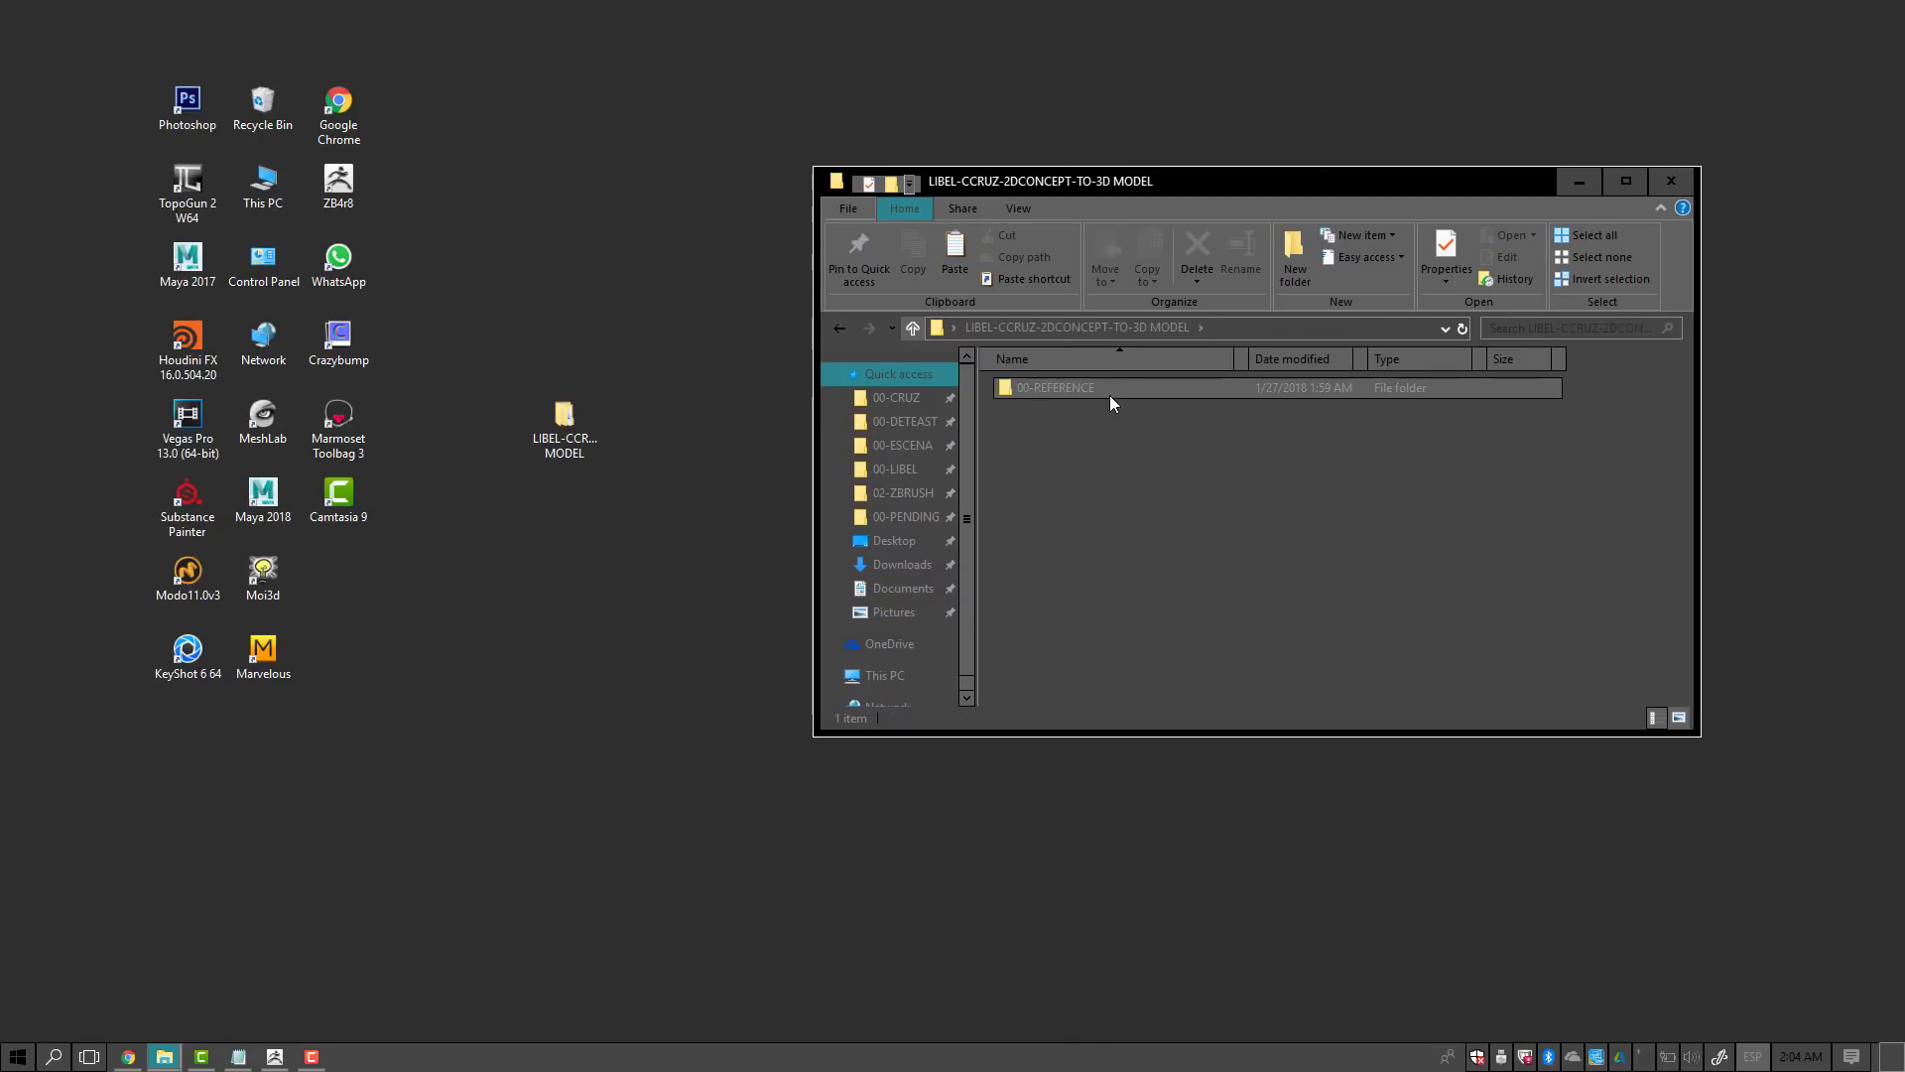
click(1086, 385)
click(1094, 432)
click(760, 385)
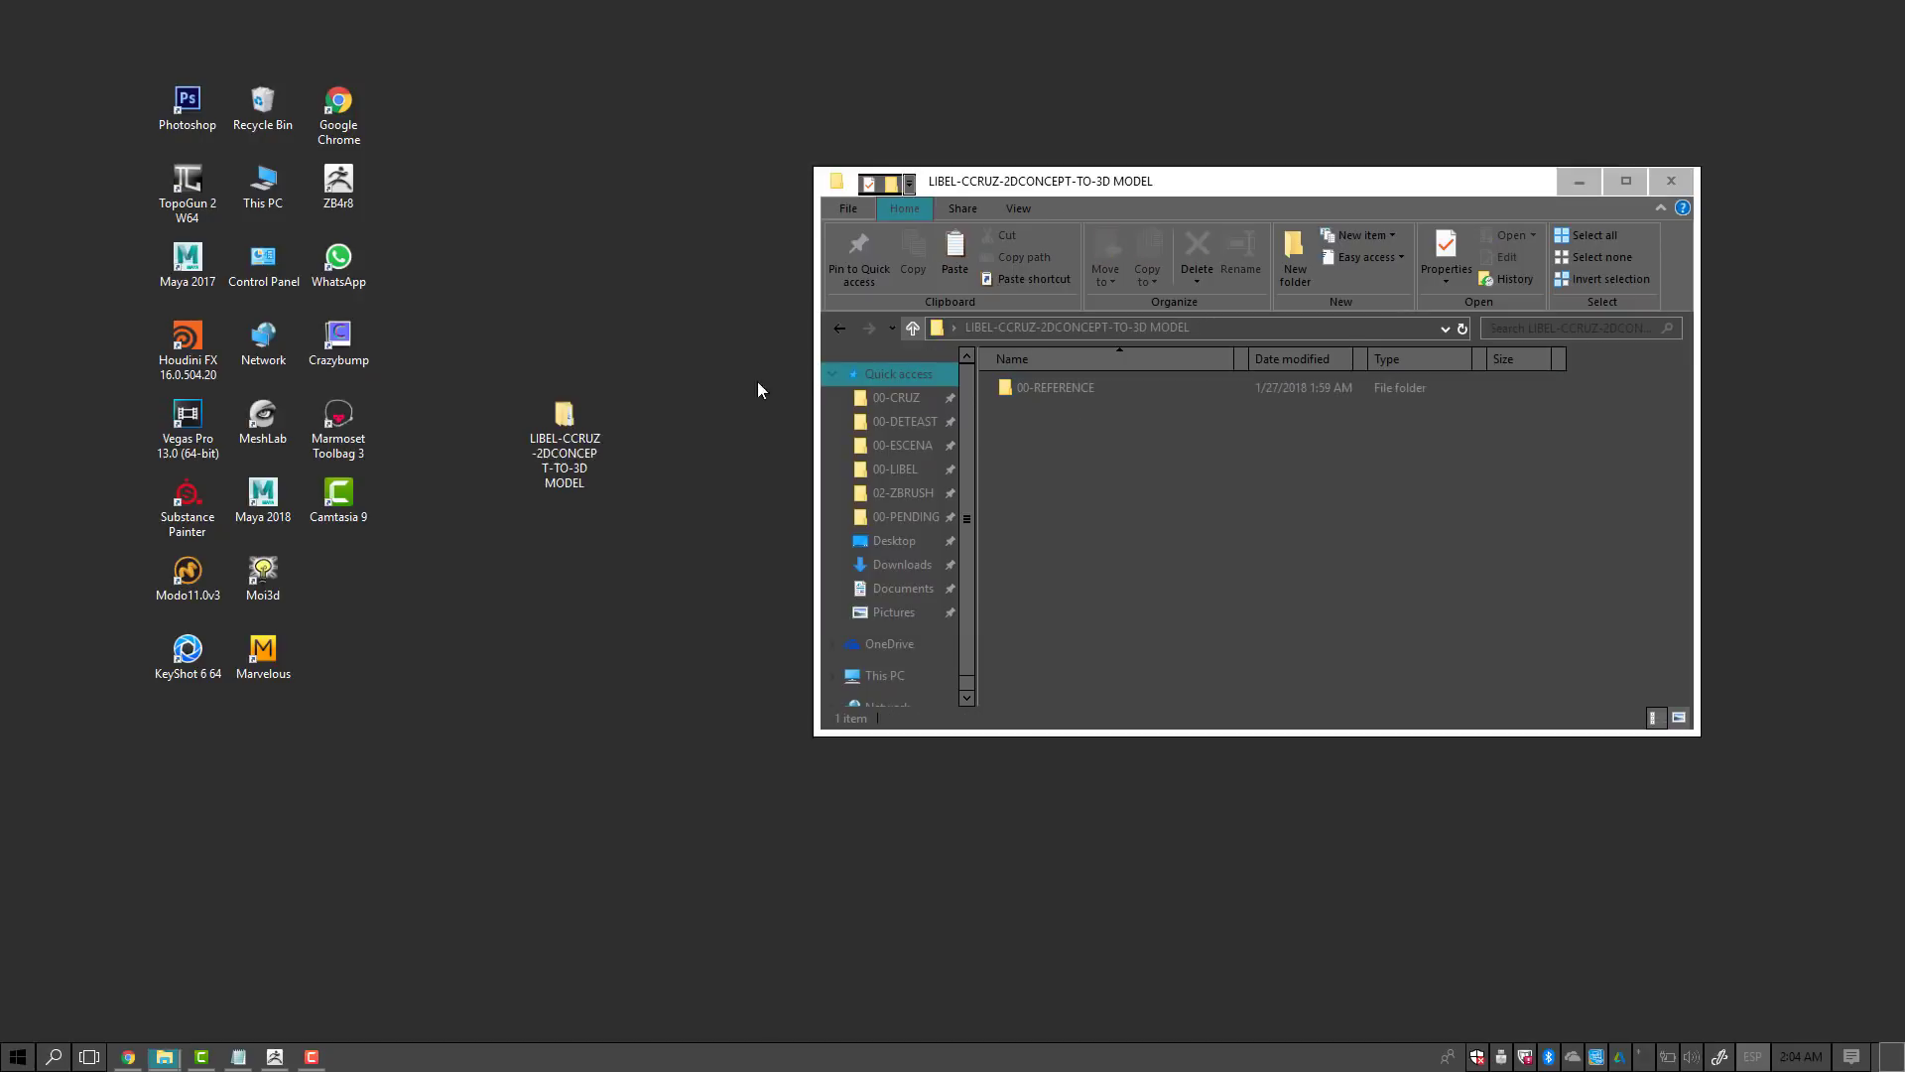
Step: Bring Chrome forward on the ArtStation artist profile and scroll through the portfolio
click(129, 1058)
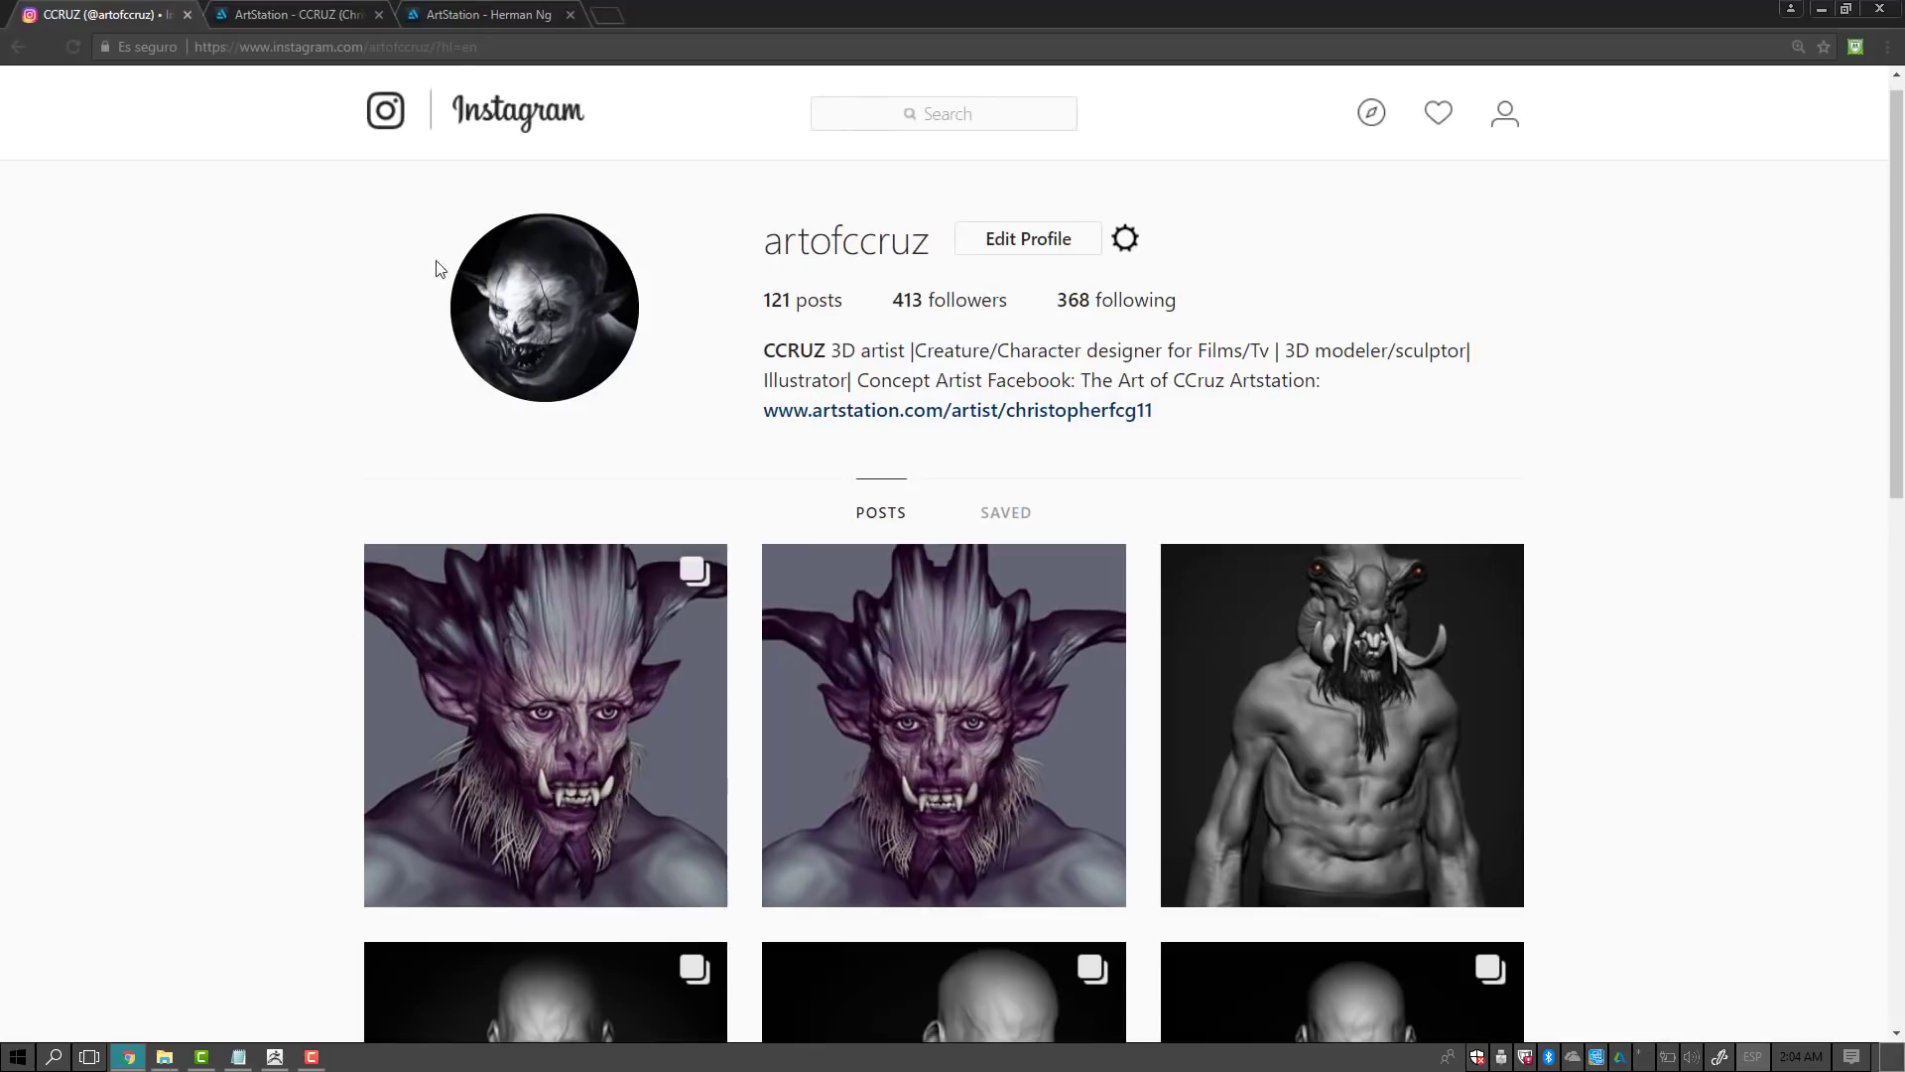
click(464, 15)
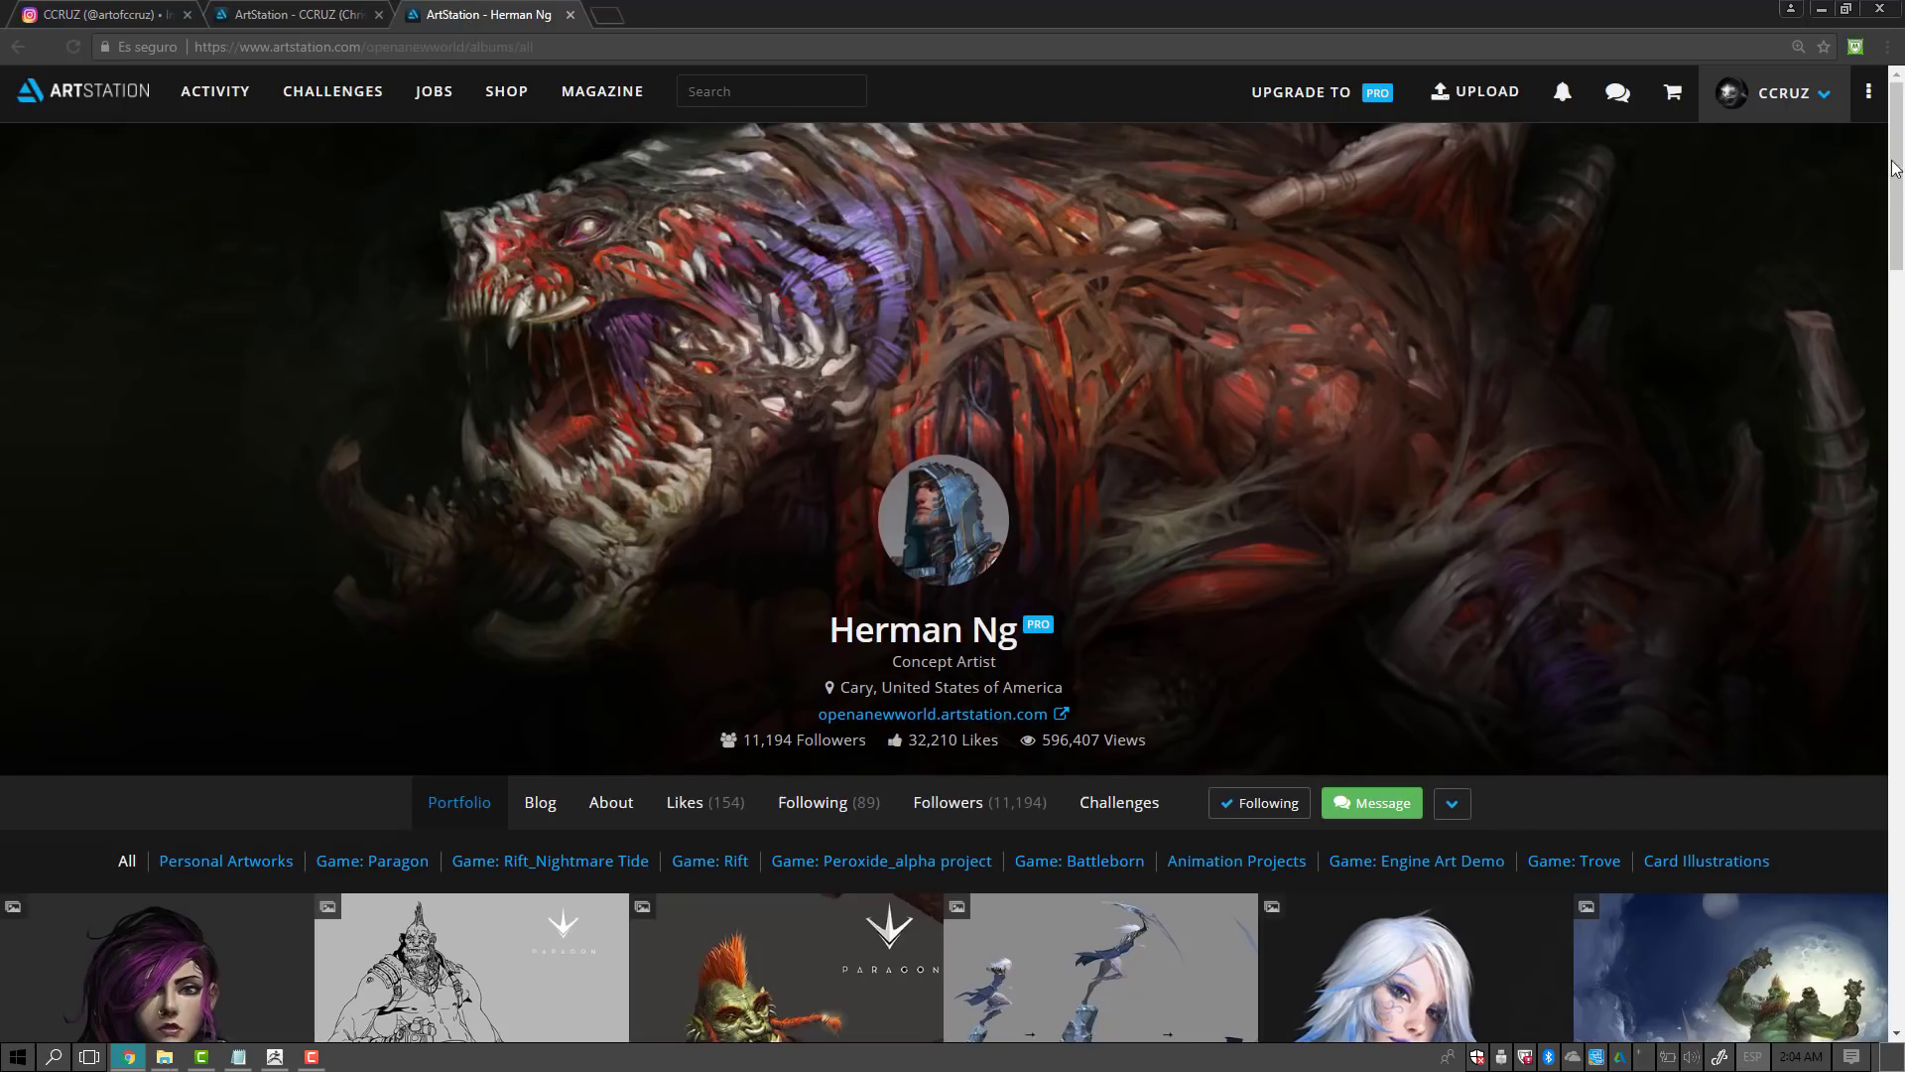
drag(1895, 168, 1895, 172)
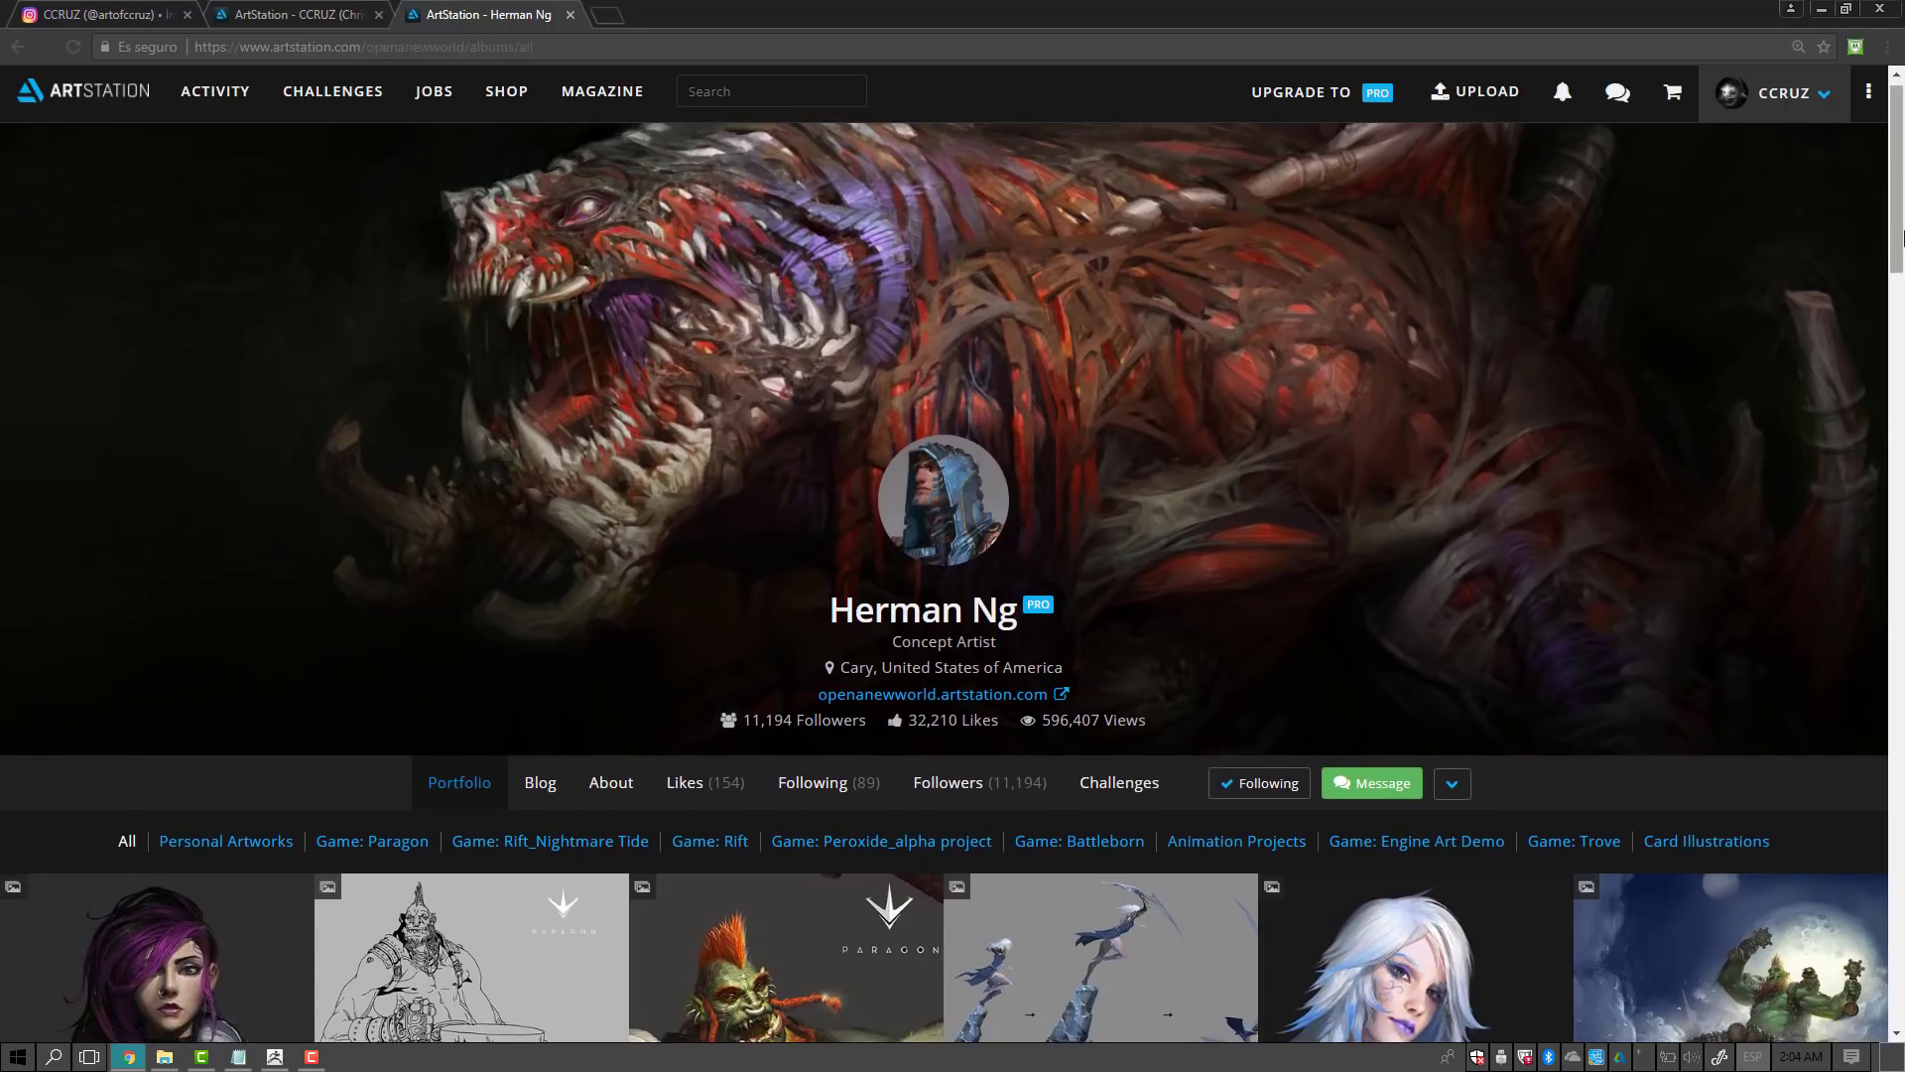
scroll(1876, 214, up, 1)
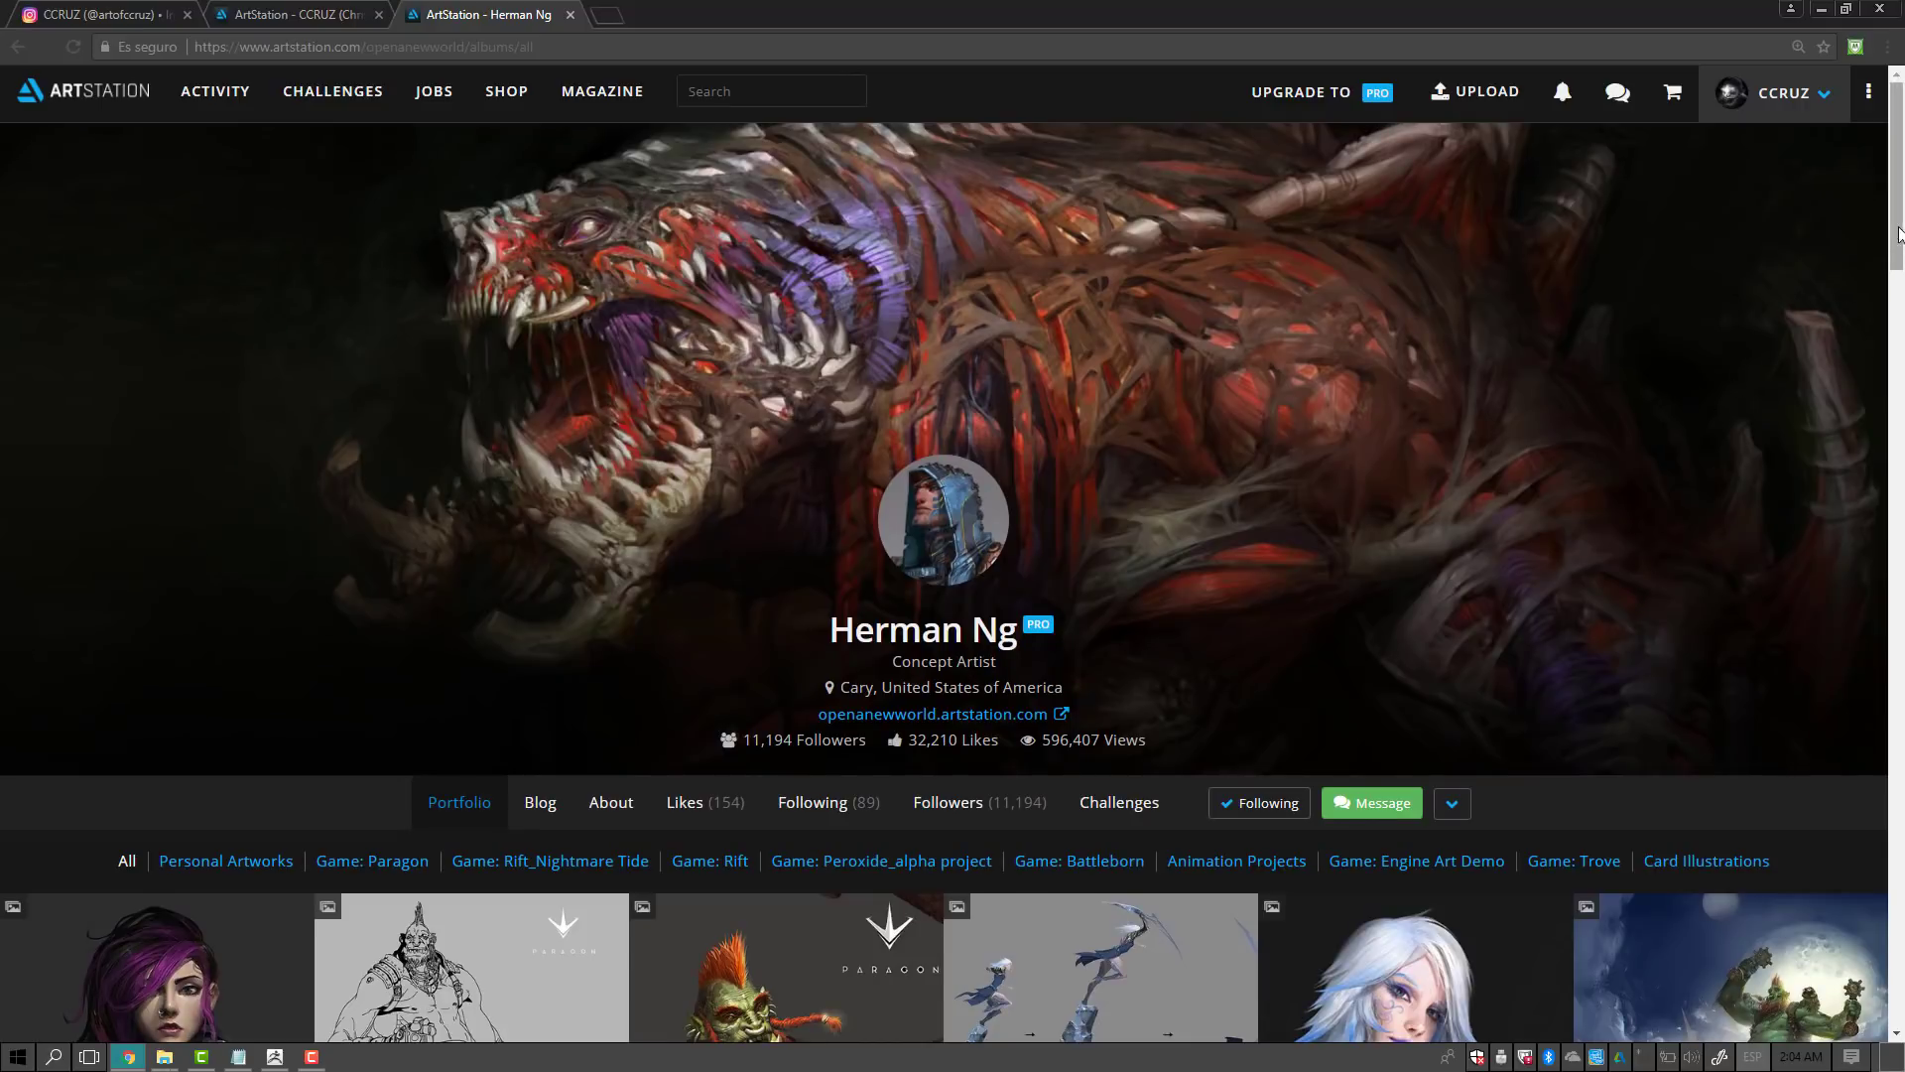
drag(1888, 228, 1899, 999)
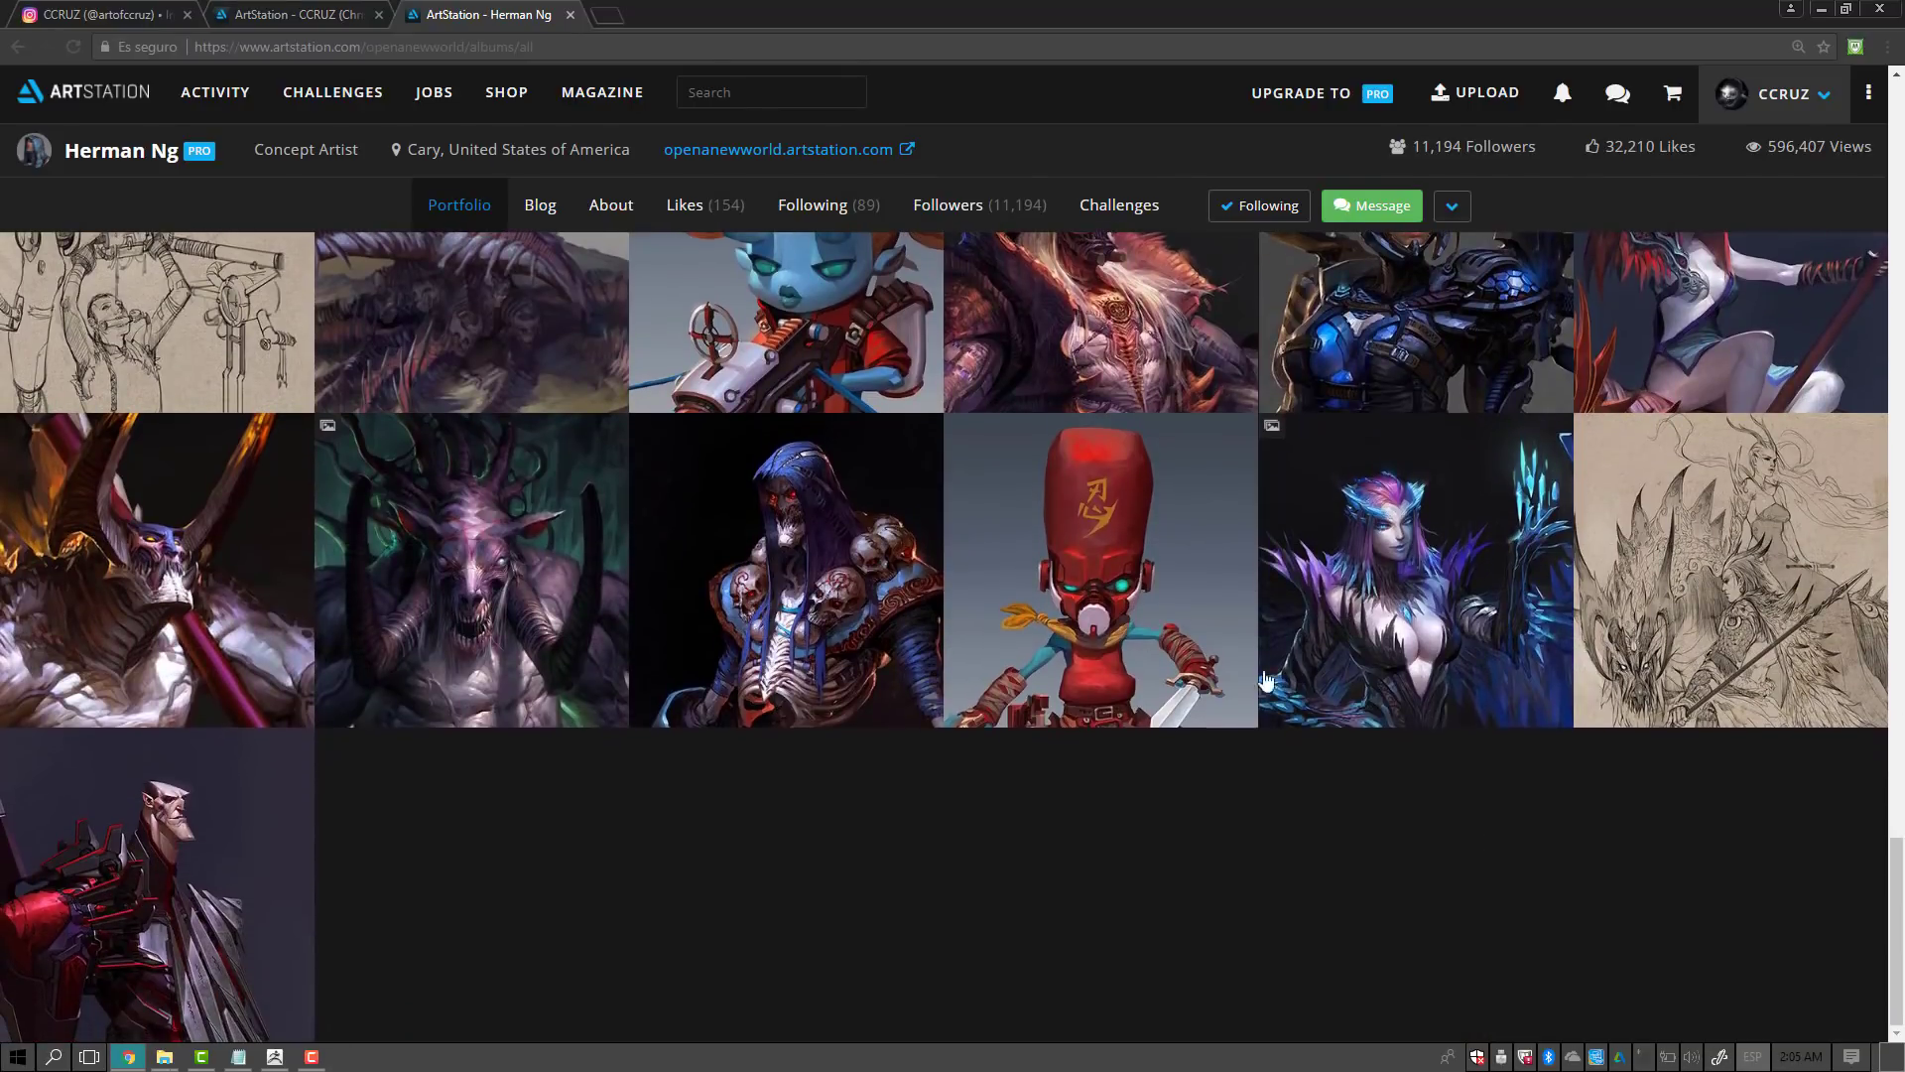
Step: Open one artwork from the portfolio grid, then close it to return to the grid
click(256, 590)
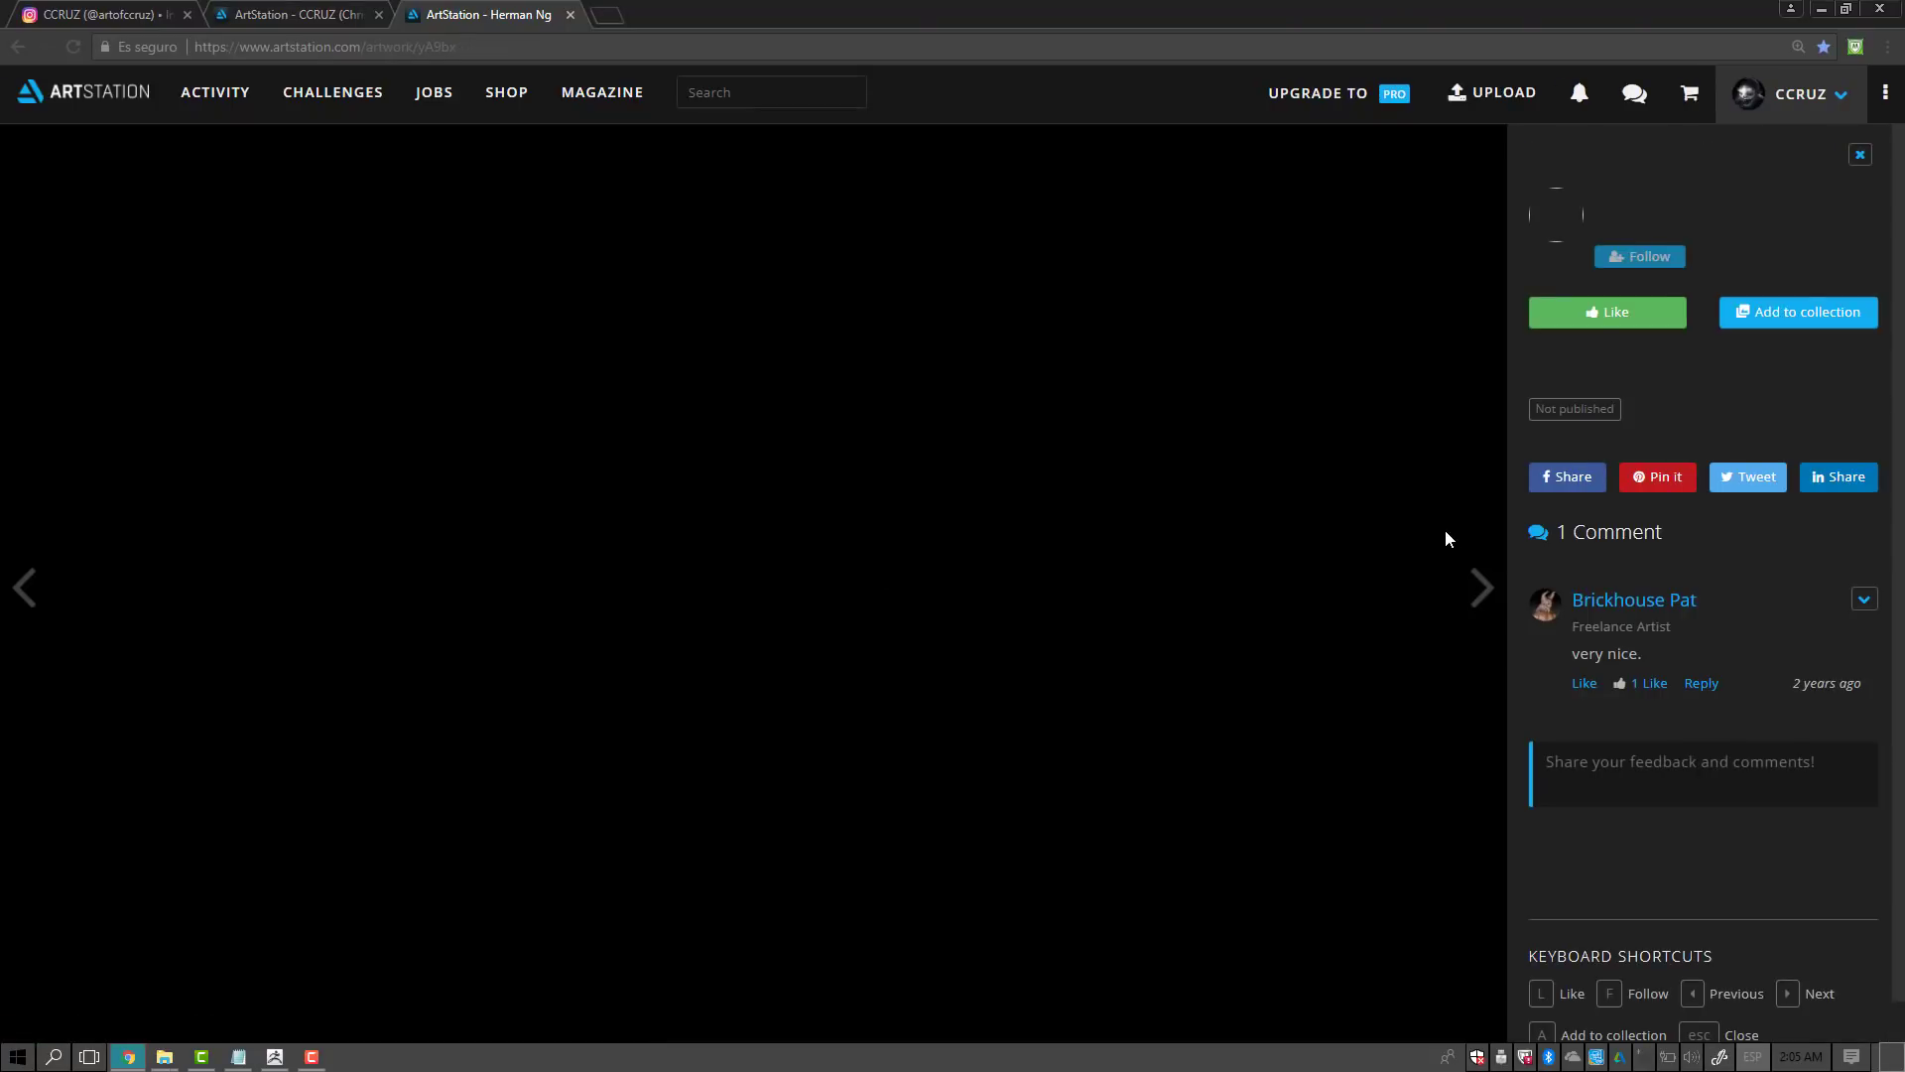
click(19, 48)
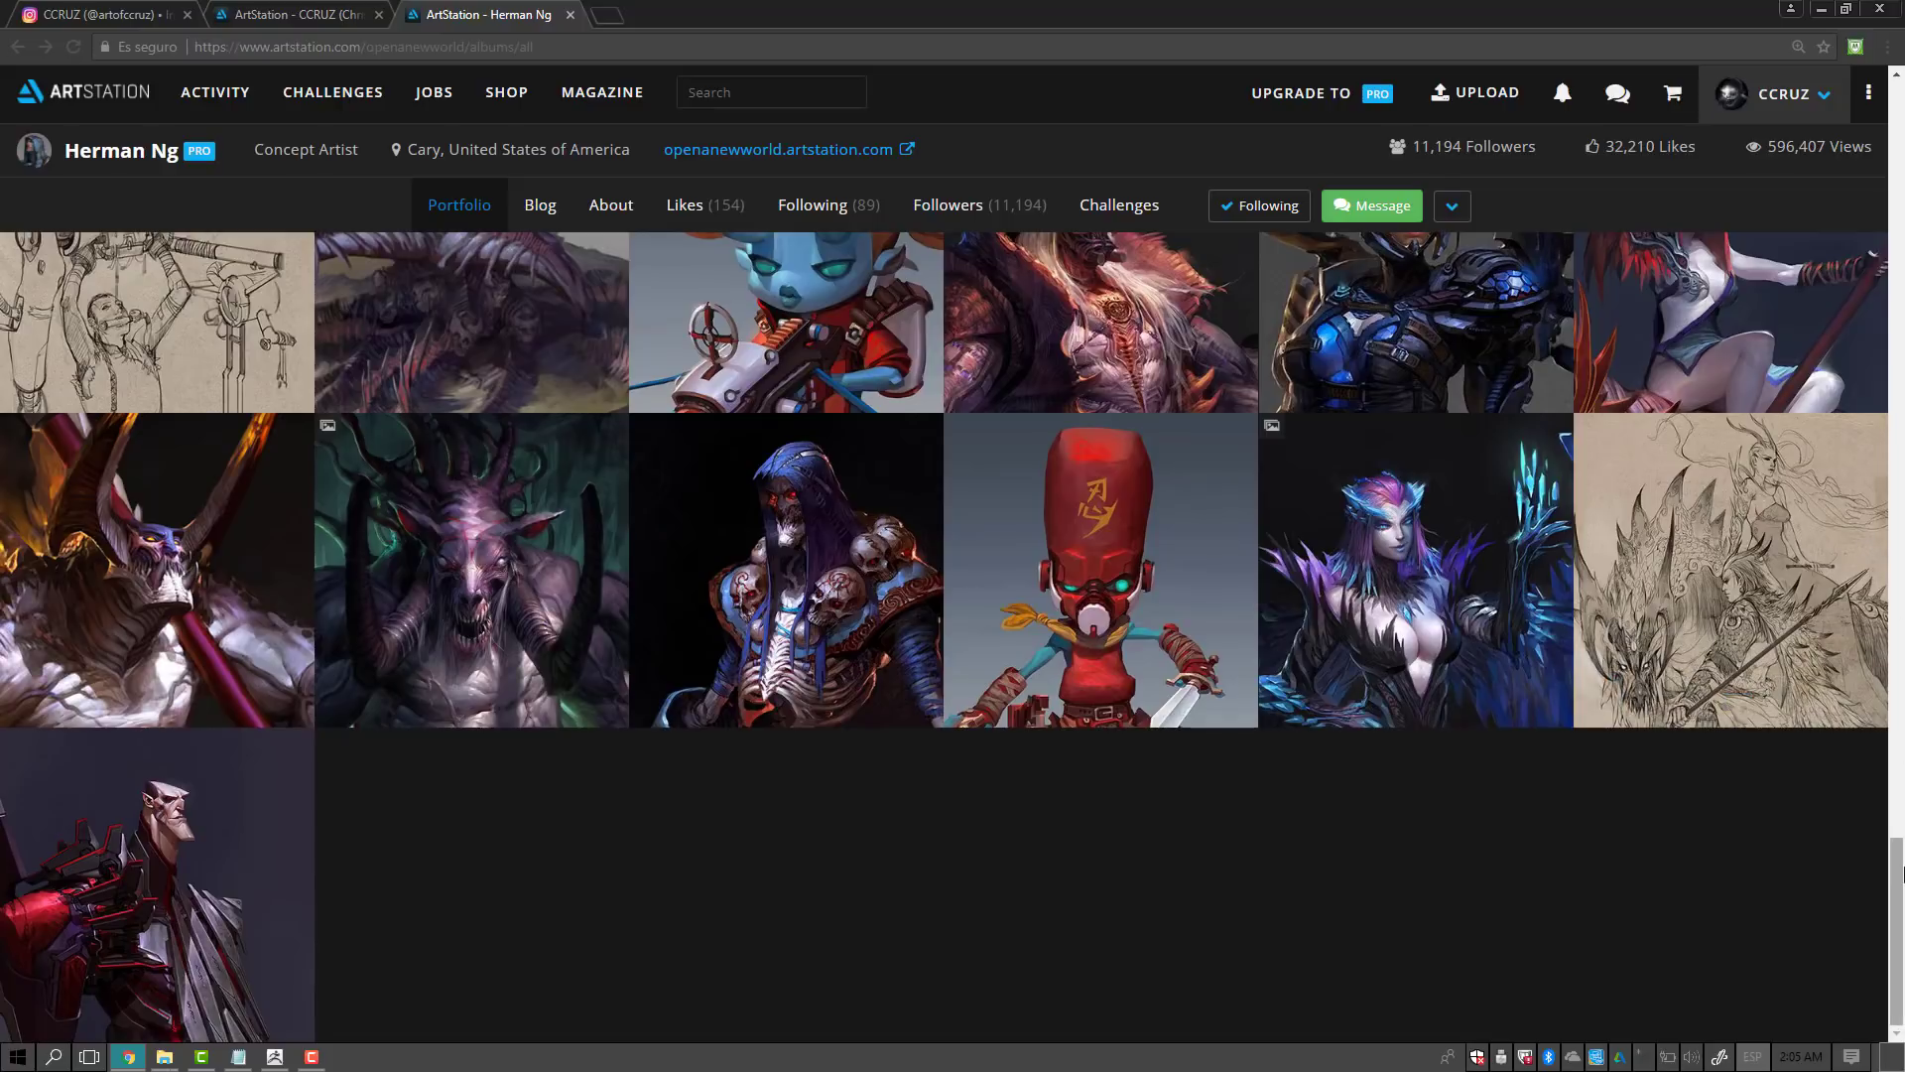
scroll(1882, 838, up, 1)
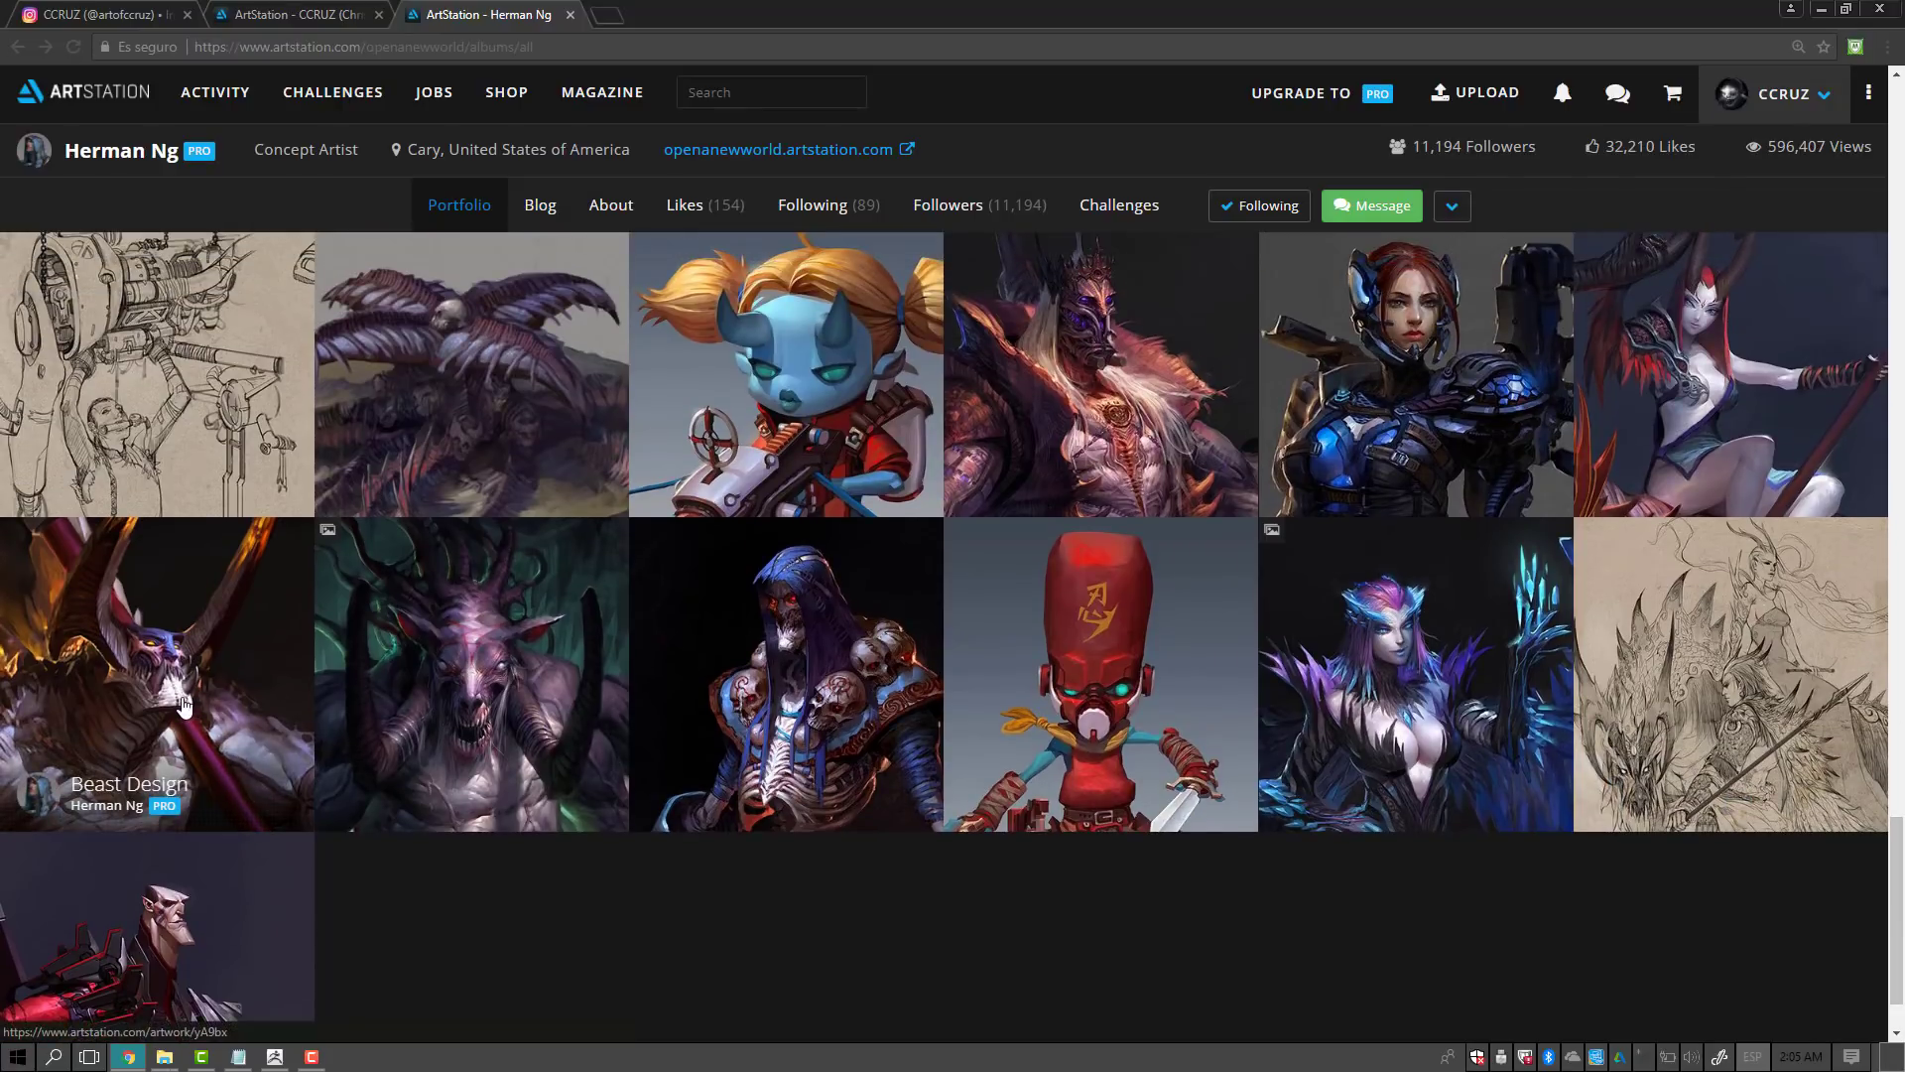
click(164, 1056)
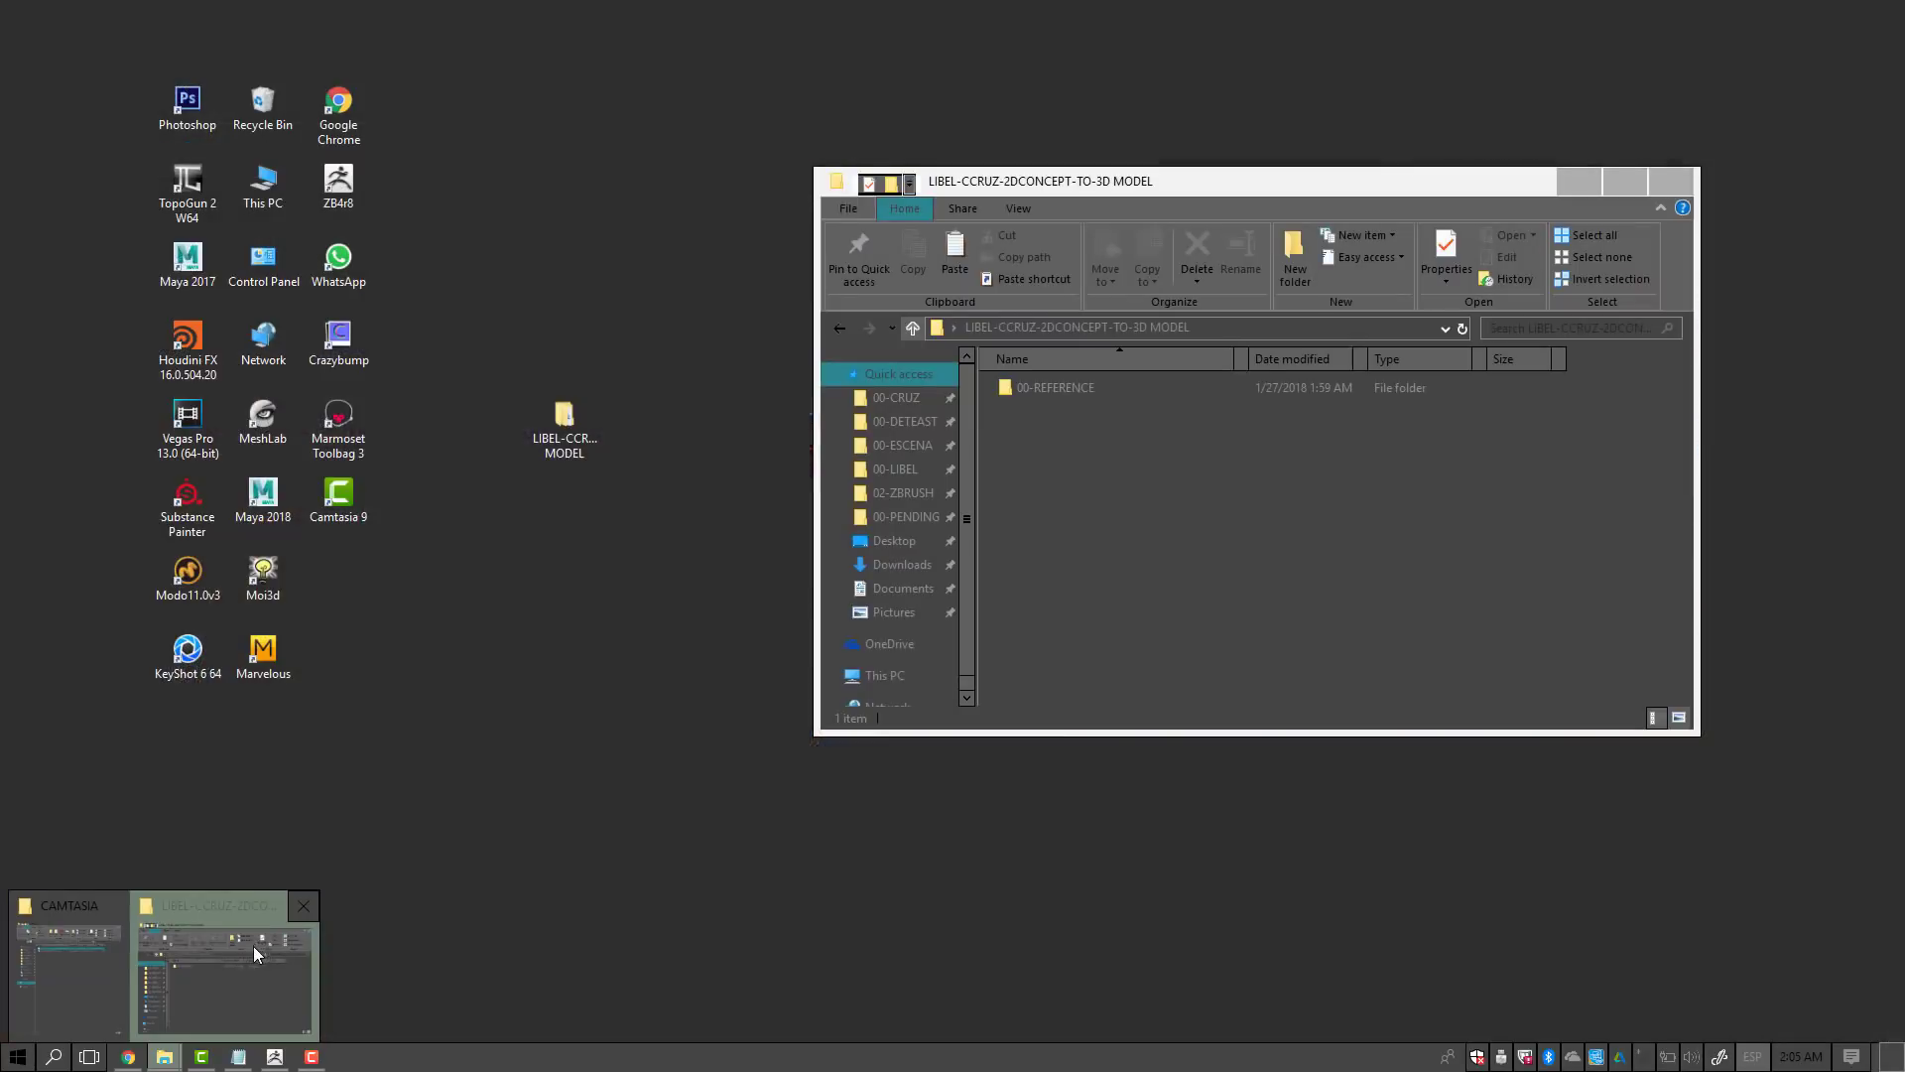
click(254, 944)
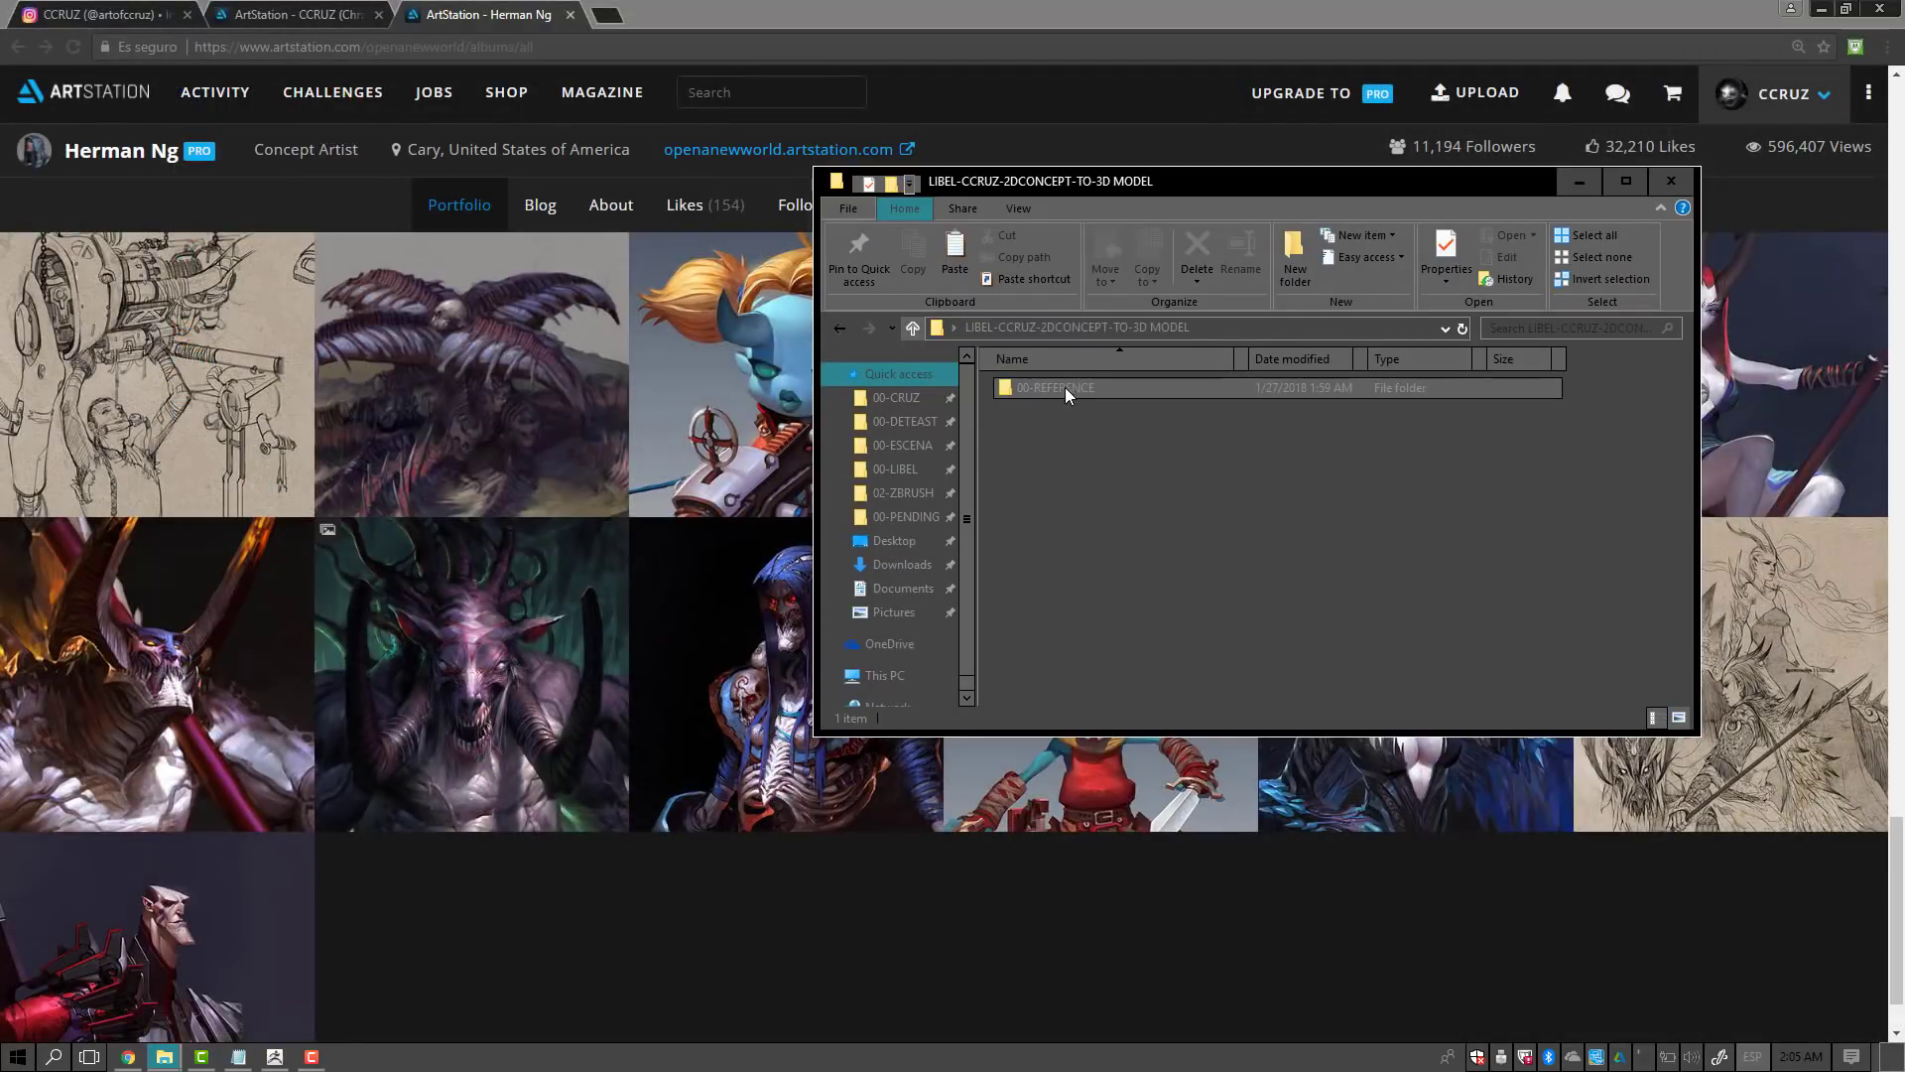
double_click(1061, 412)
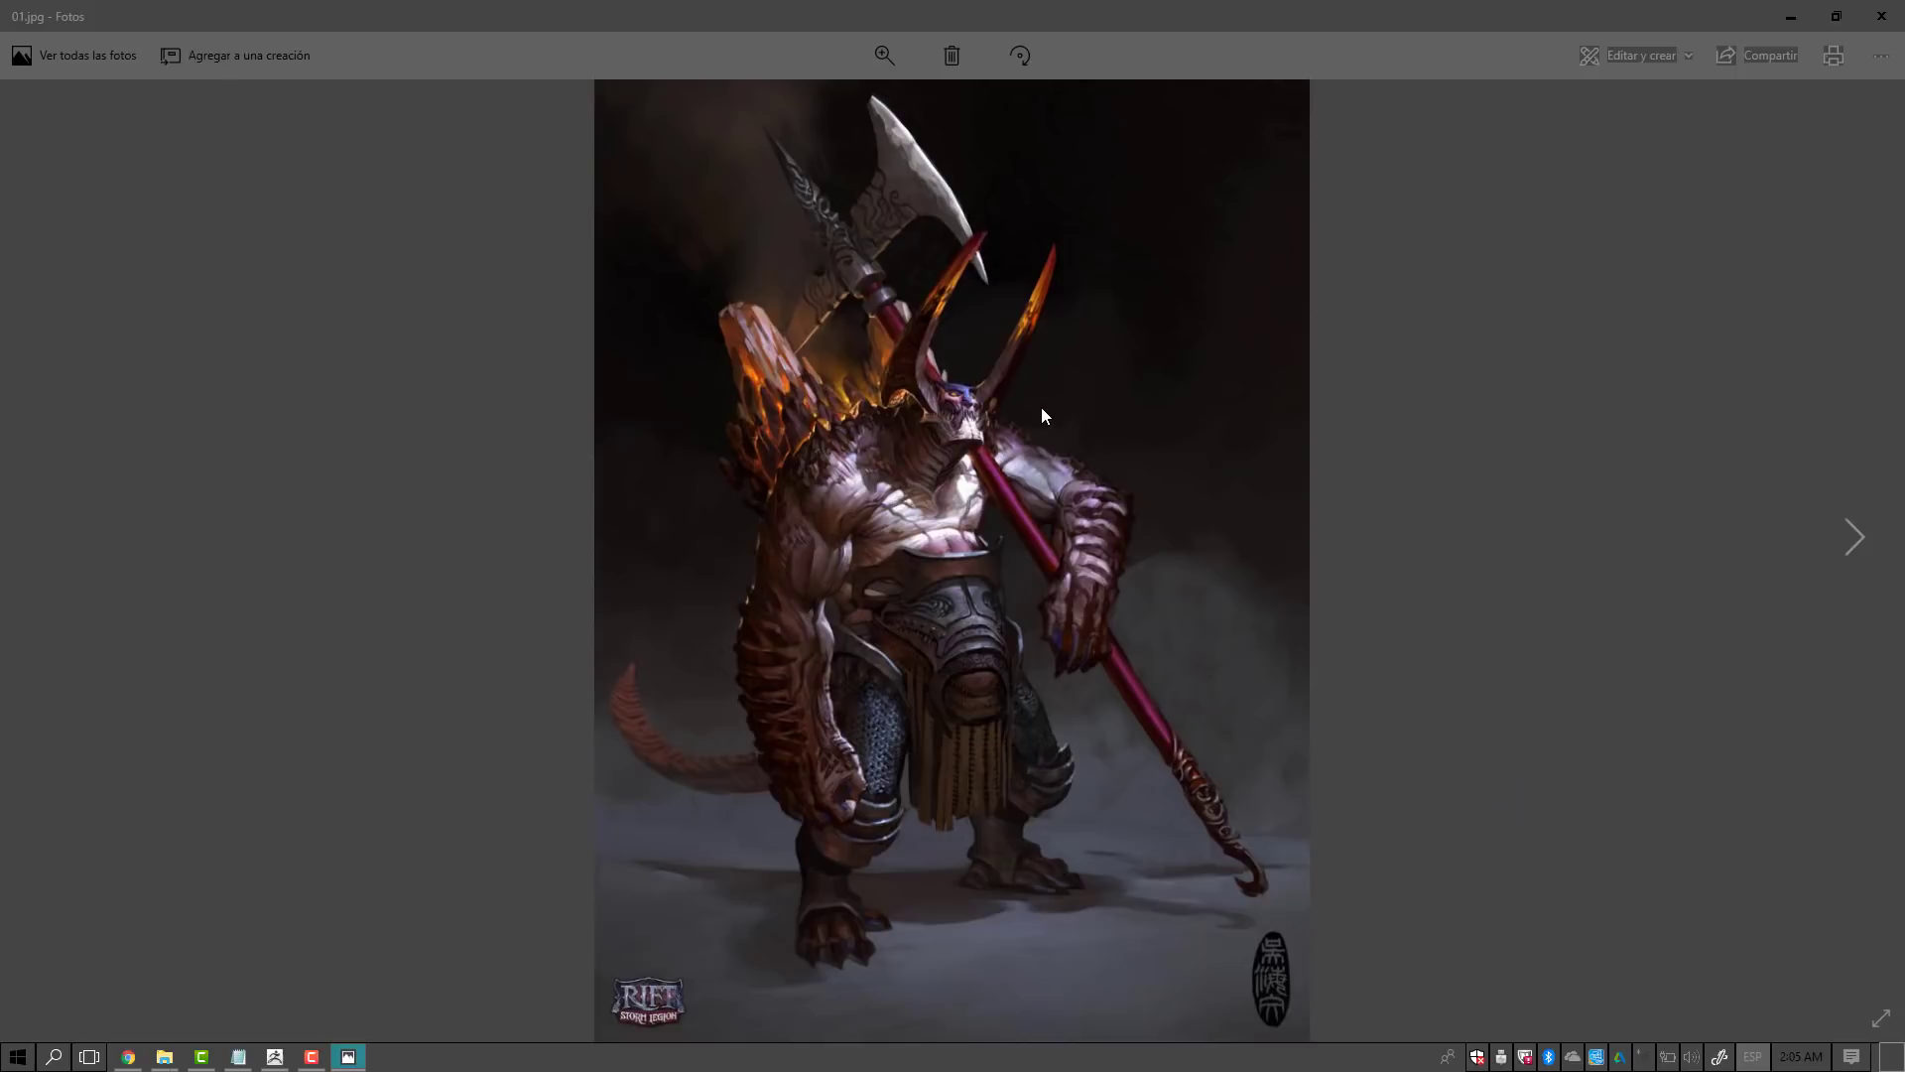
key(Right)
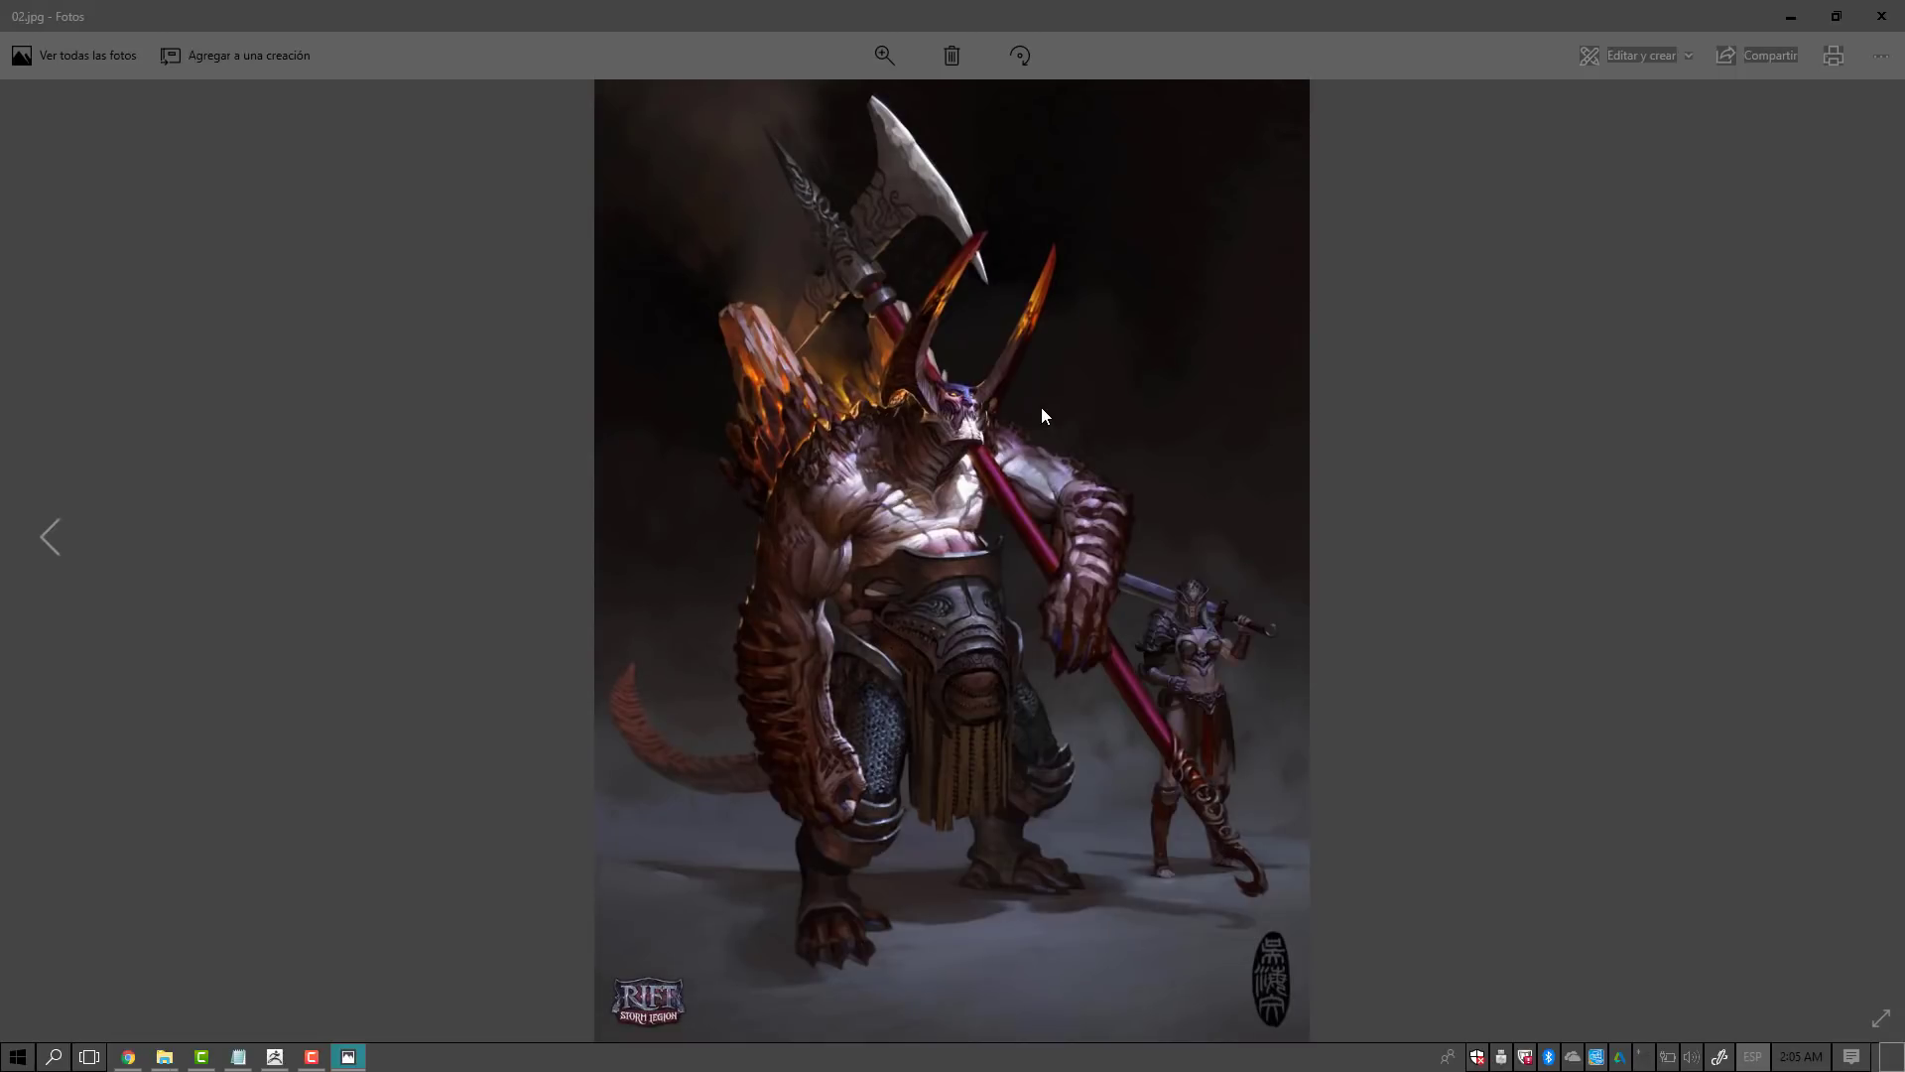
click(1881, 16)
click(625, 37)
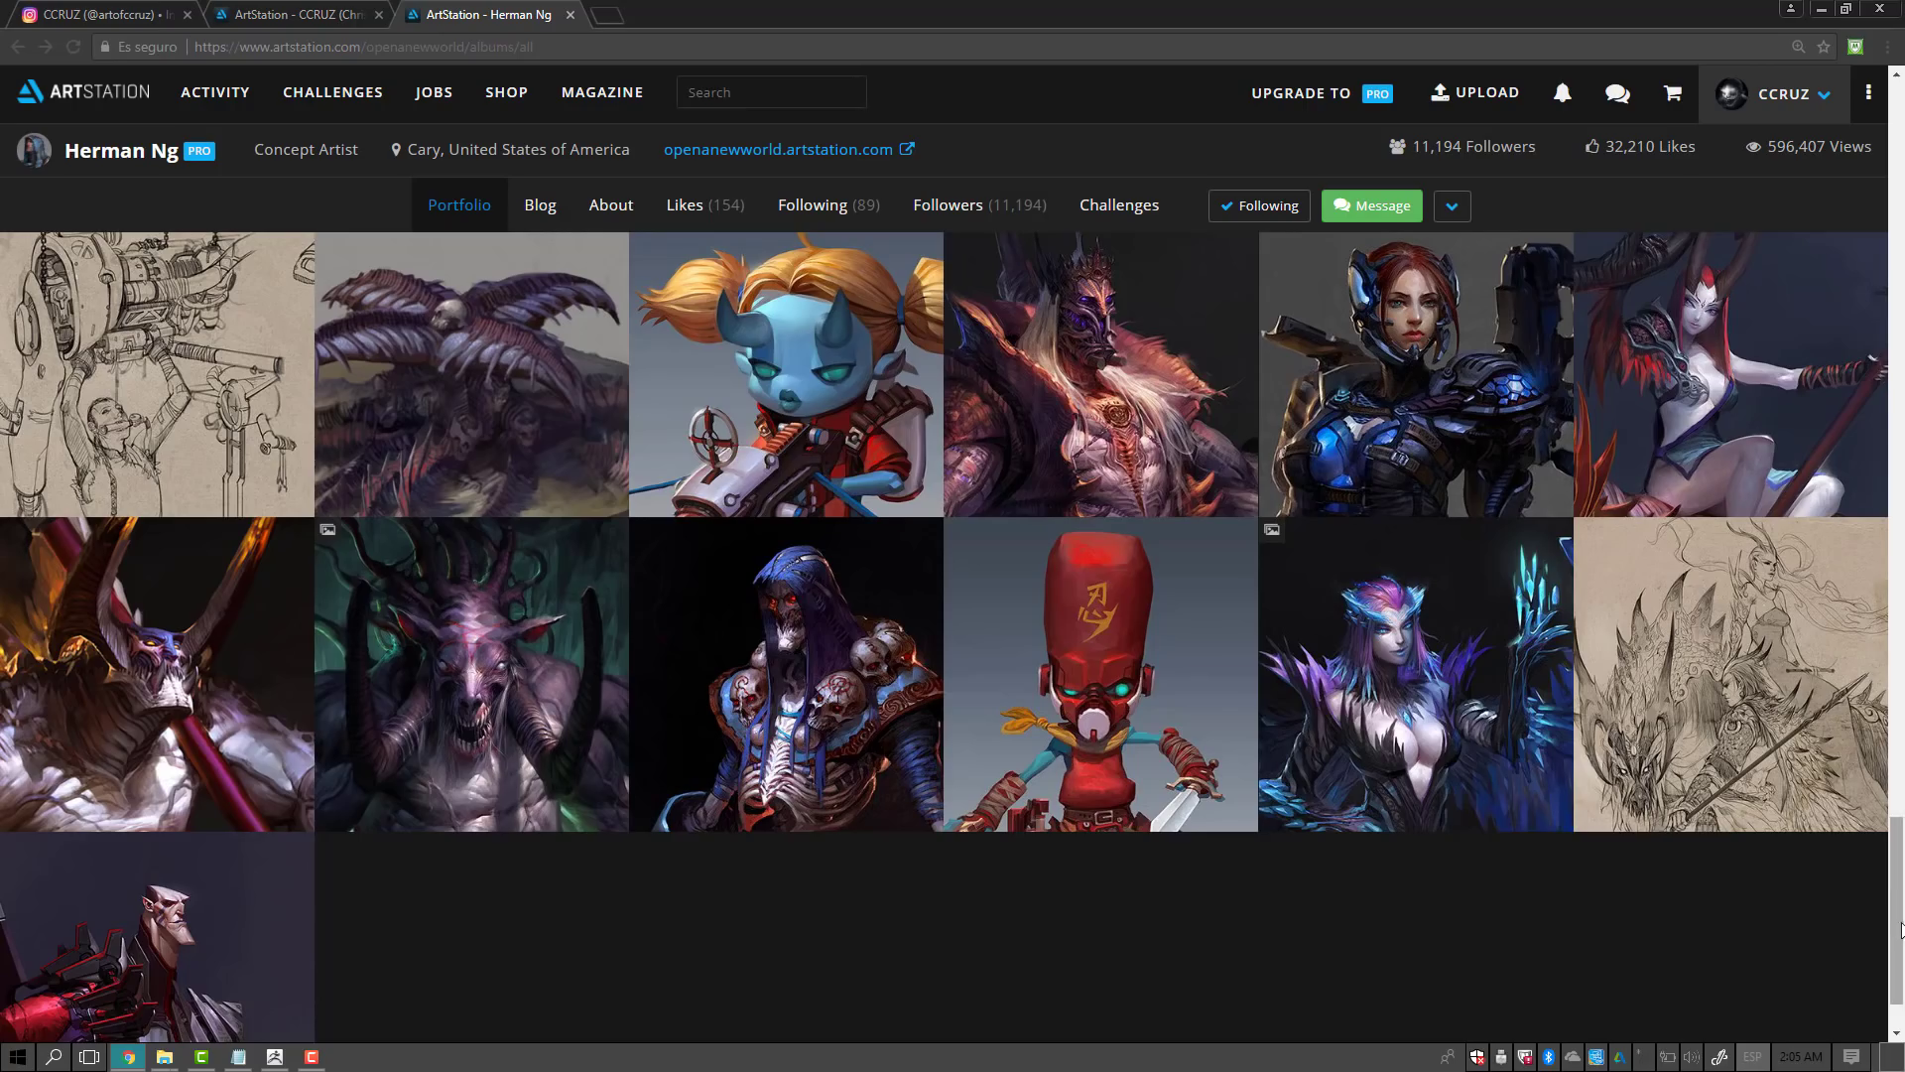
Step: Switch to the creature designer's ArtStation profile tab and scroll through its creature sculpts
scroll(1898, 774, up, 3)
drag(1897, 774, 1901, 218)
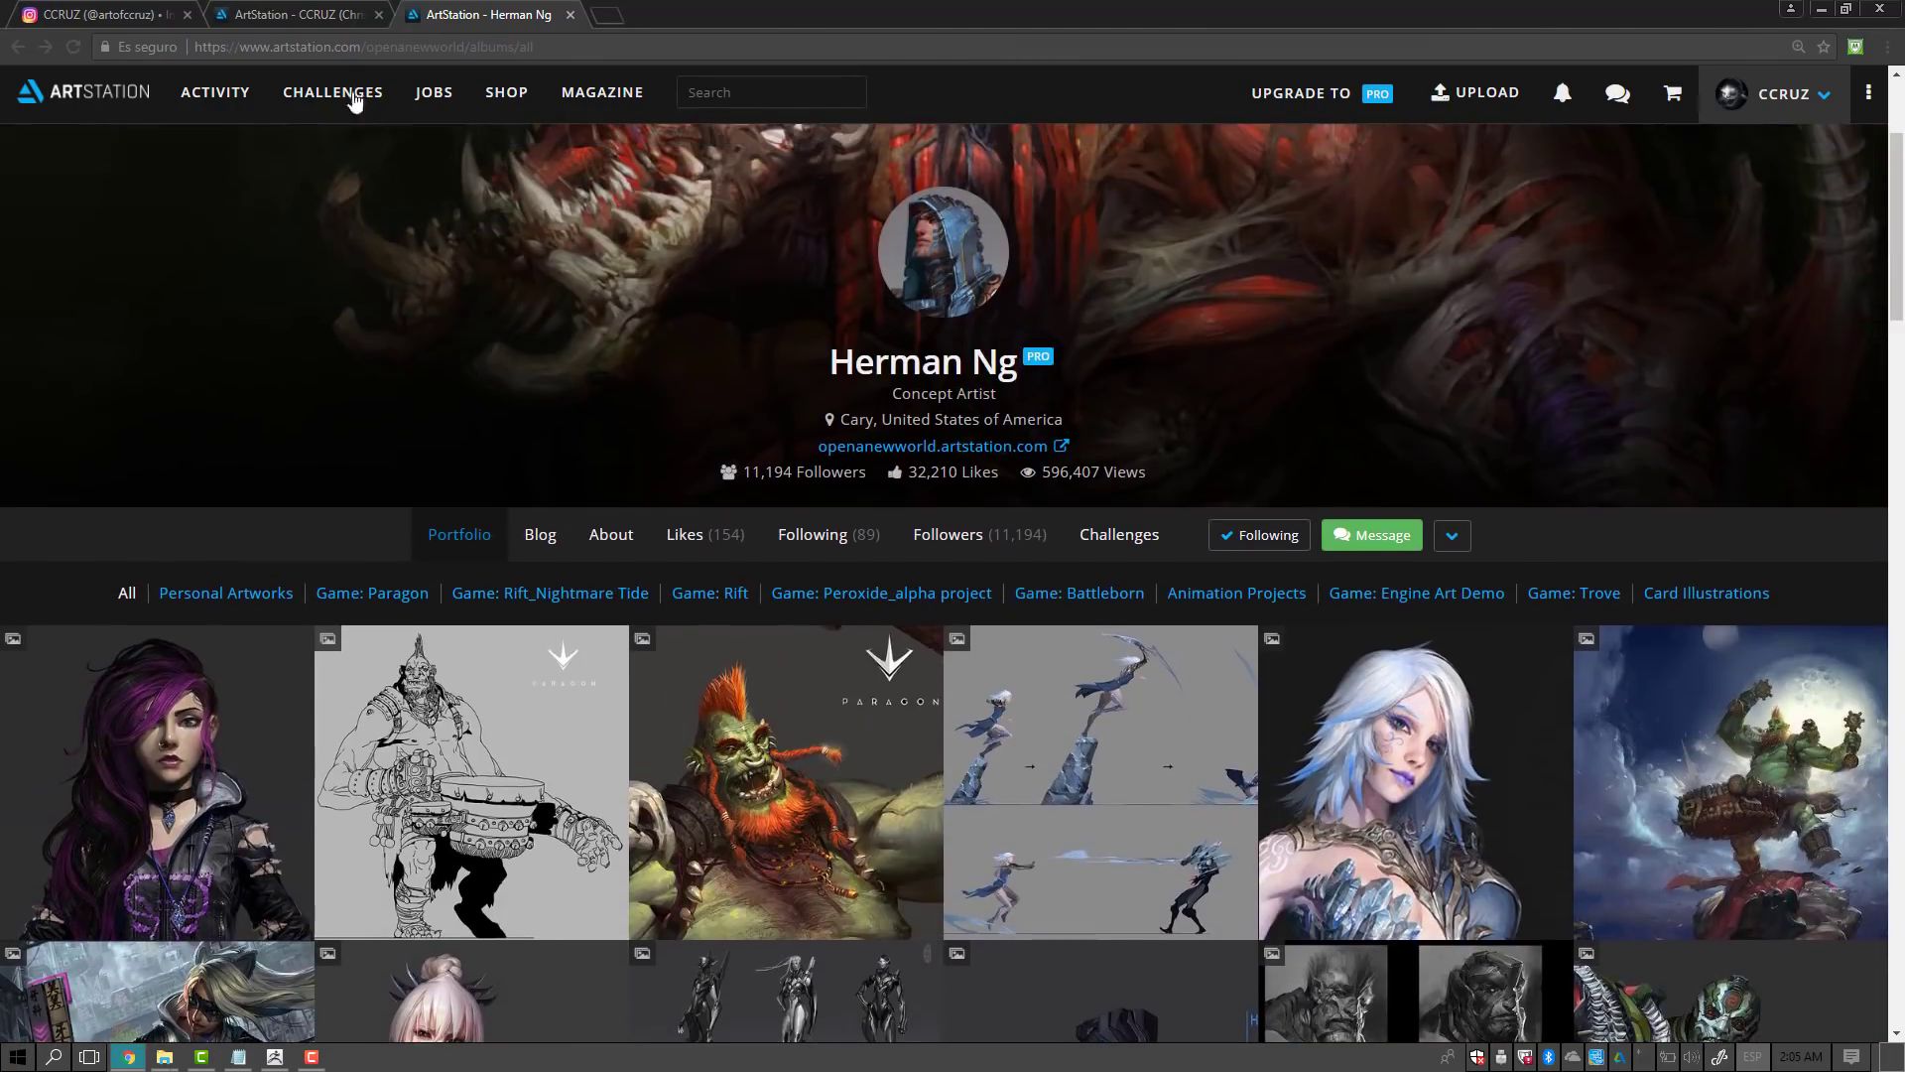
click(322, 14)
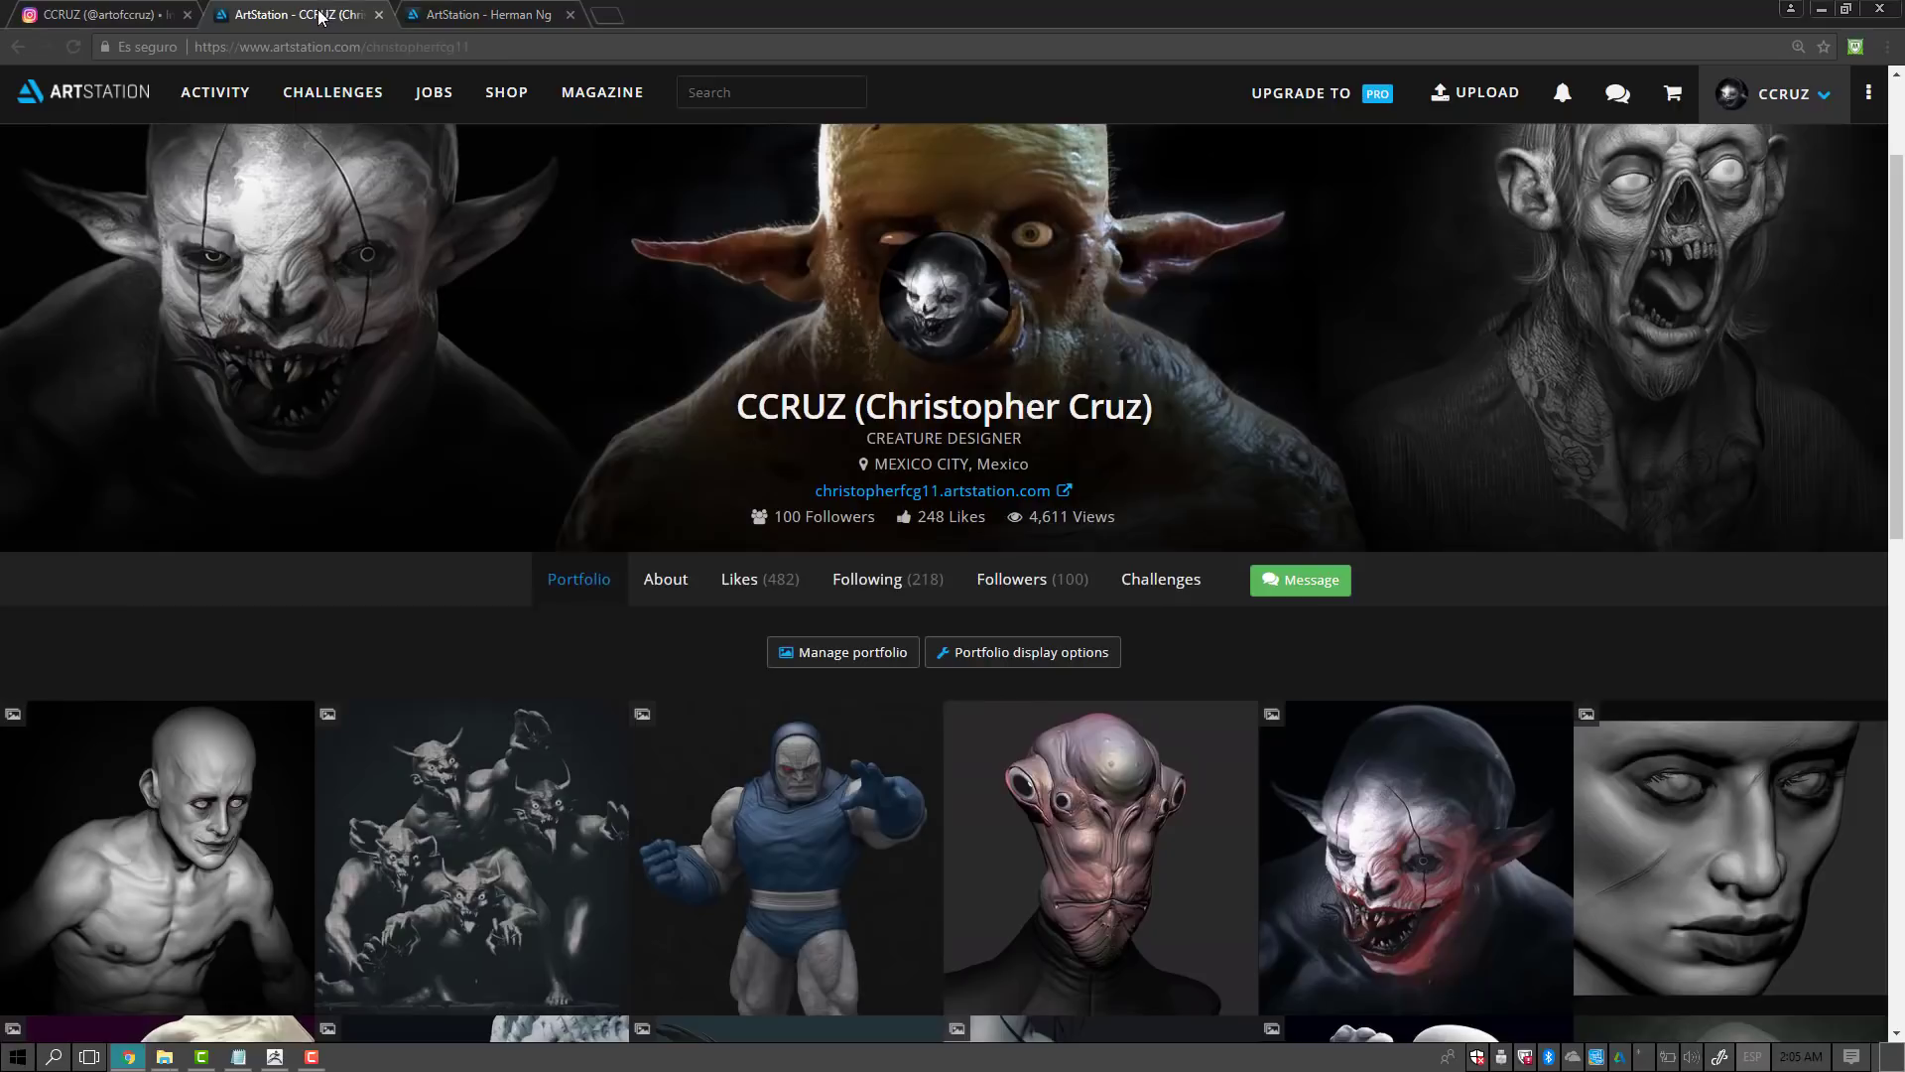
scroll(1885, 229, up, 1)
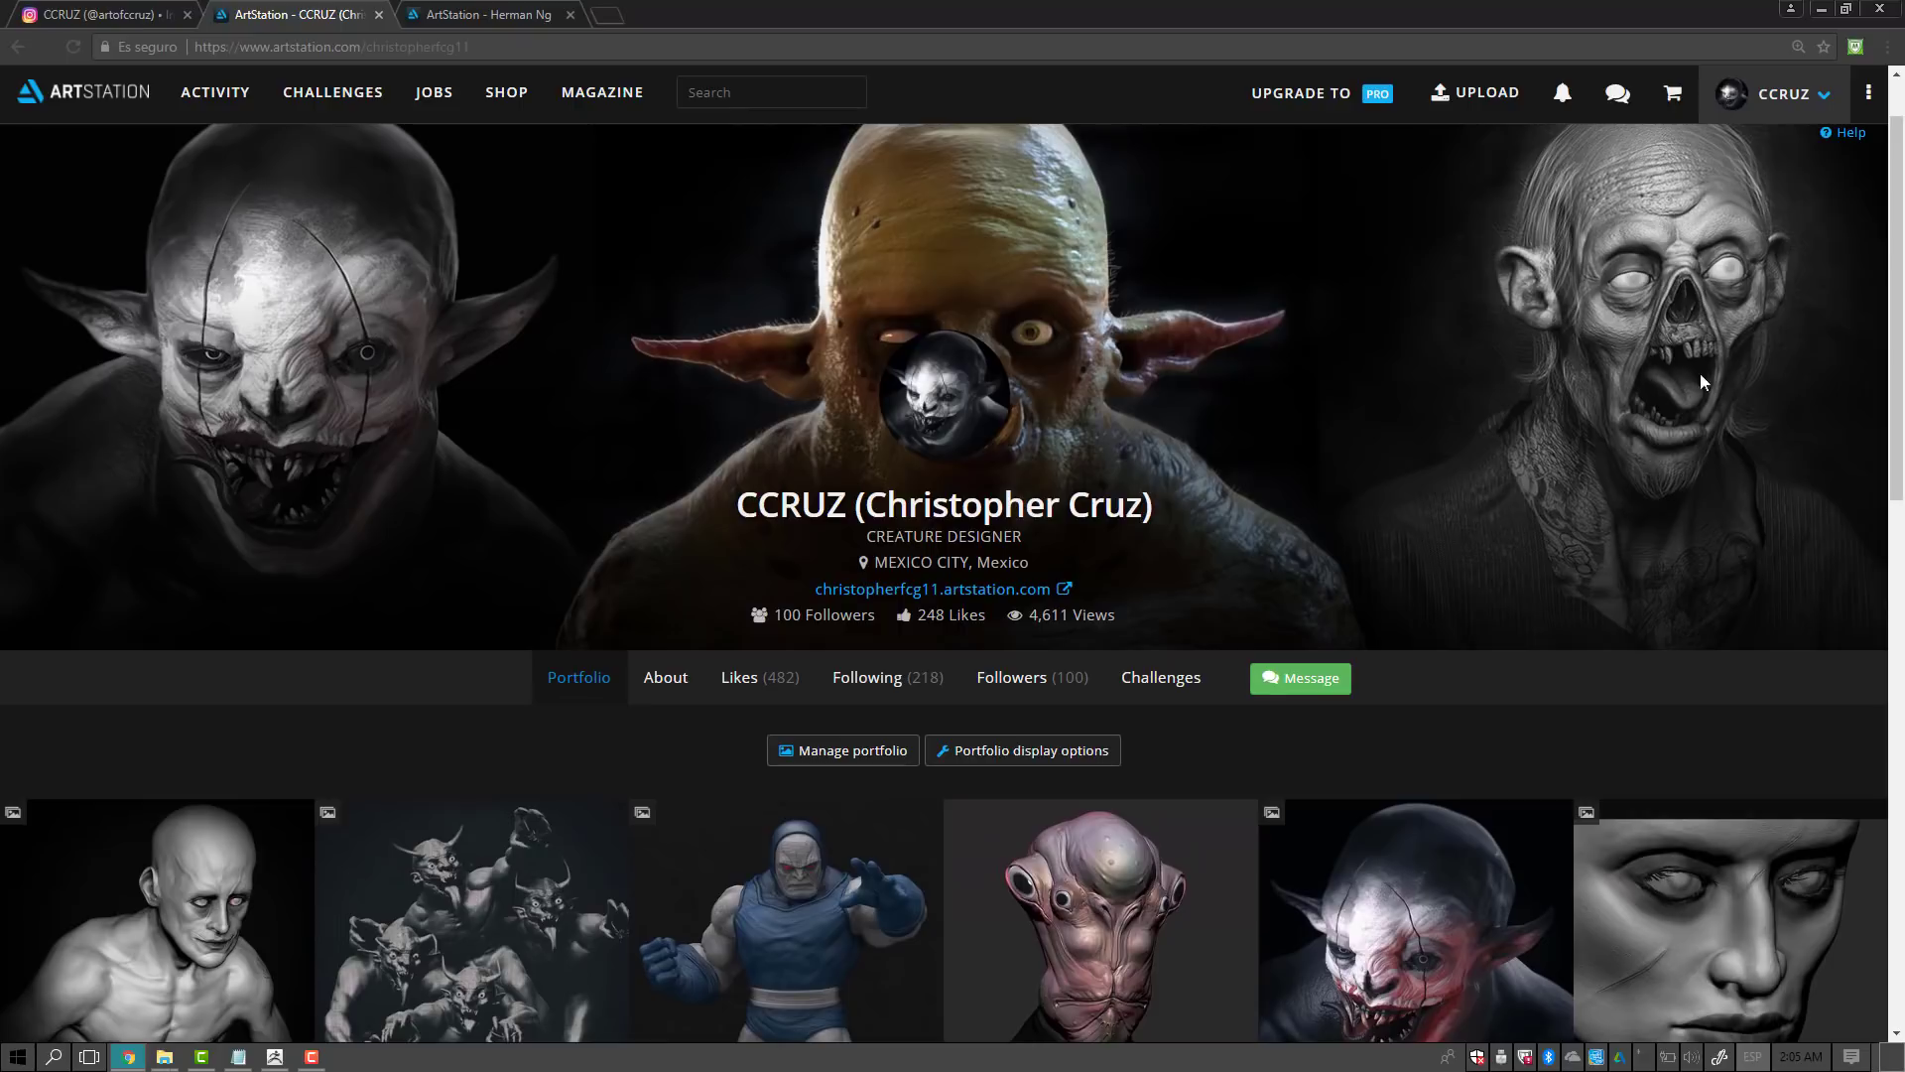
scroll(1878, 508, down, 6)
scroll(1878, 508, up, 6)
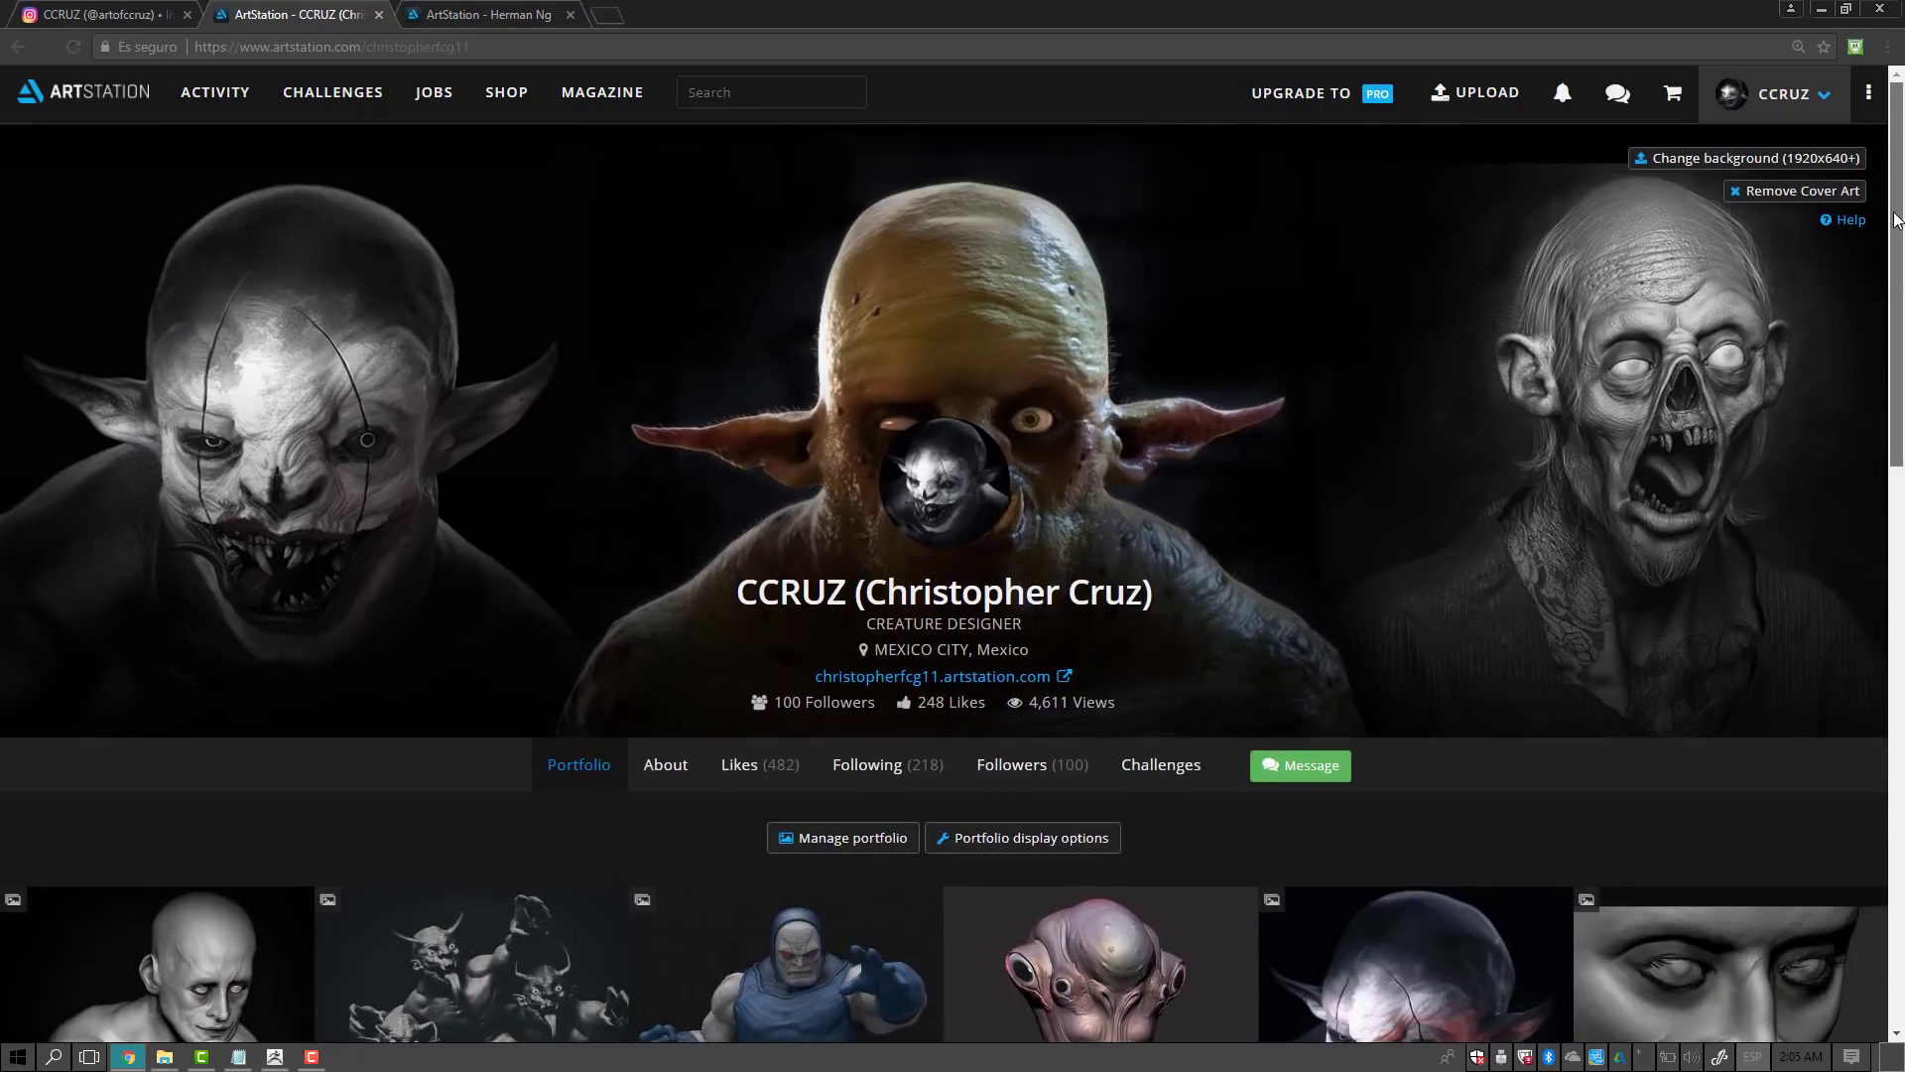
scroll(1829, 319, down, 1)
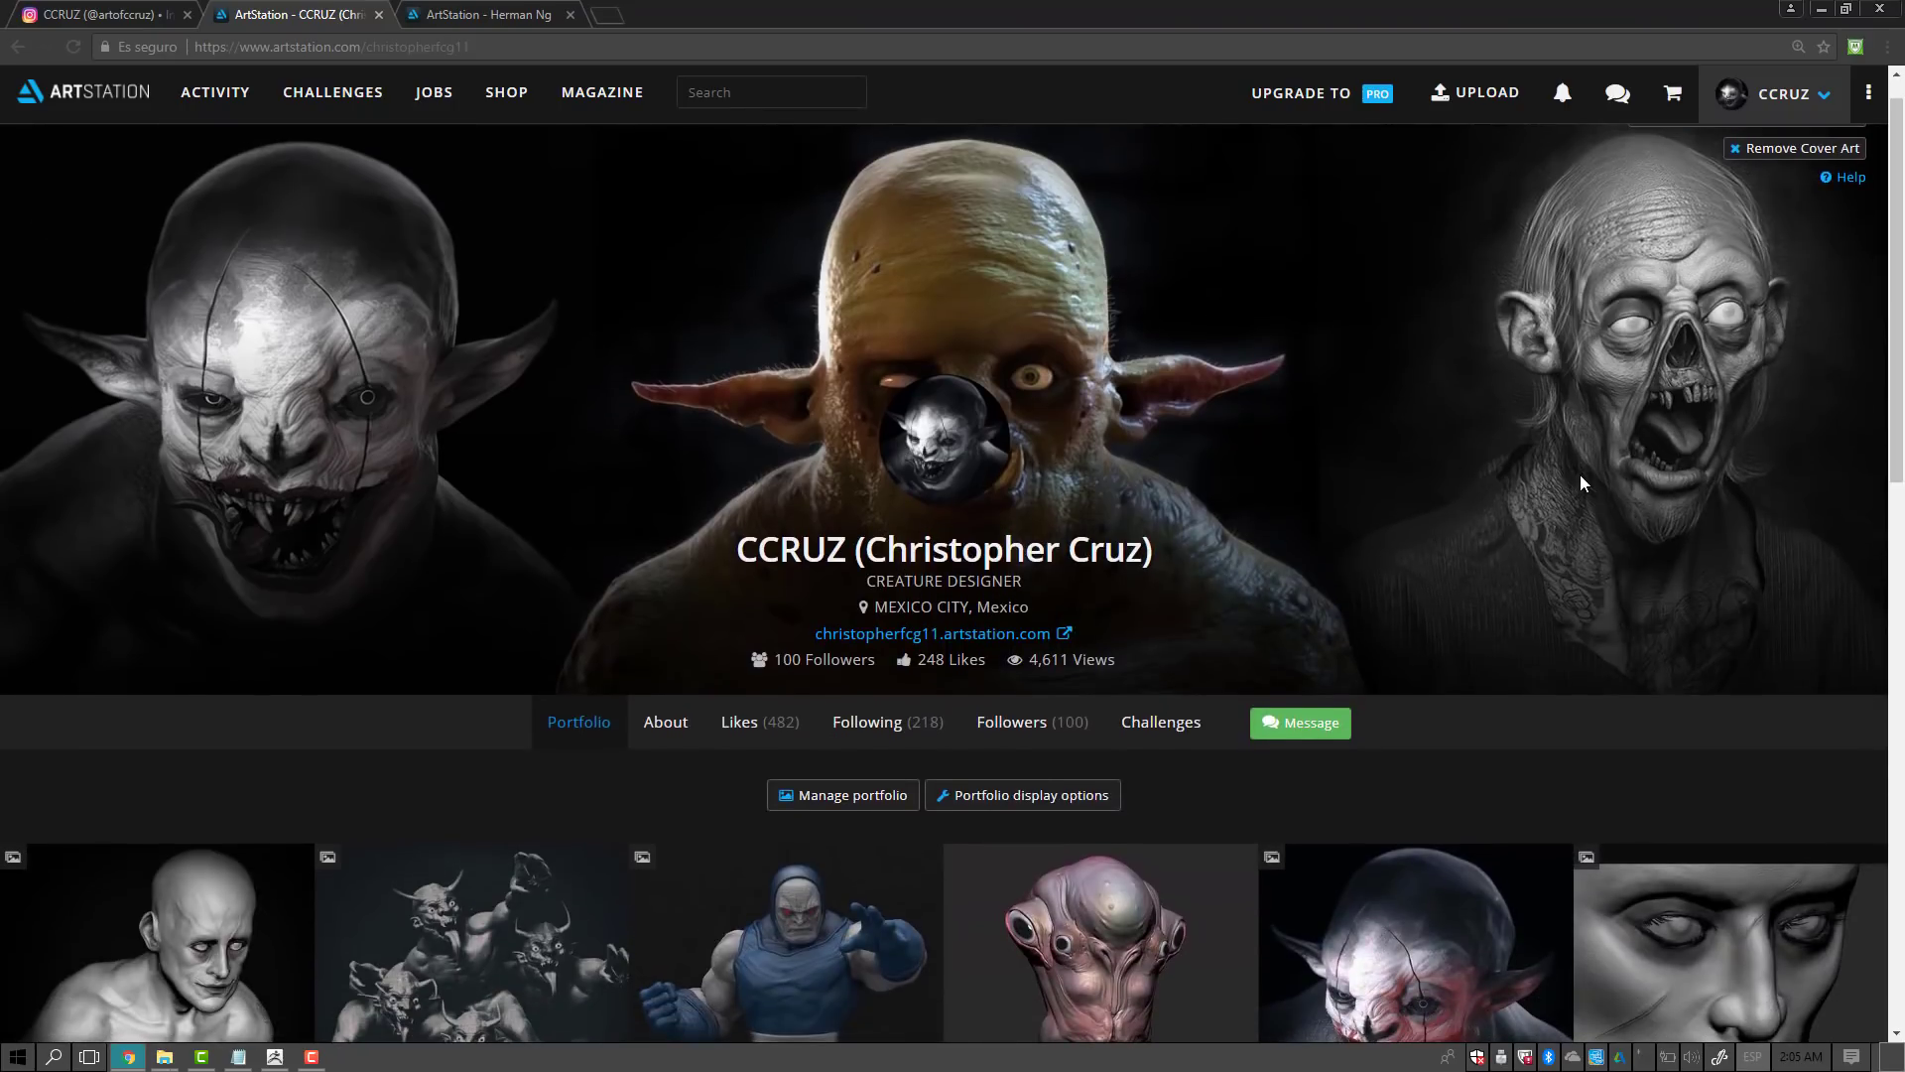
drag(1893, 280, 1894, 345)
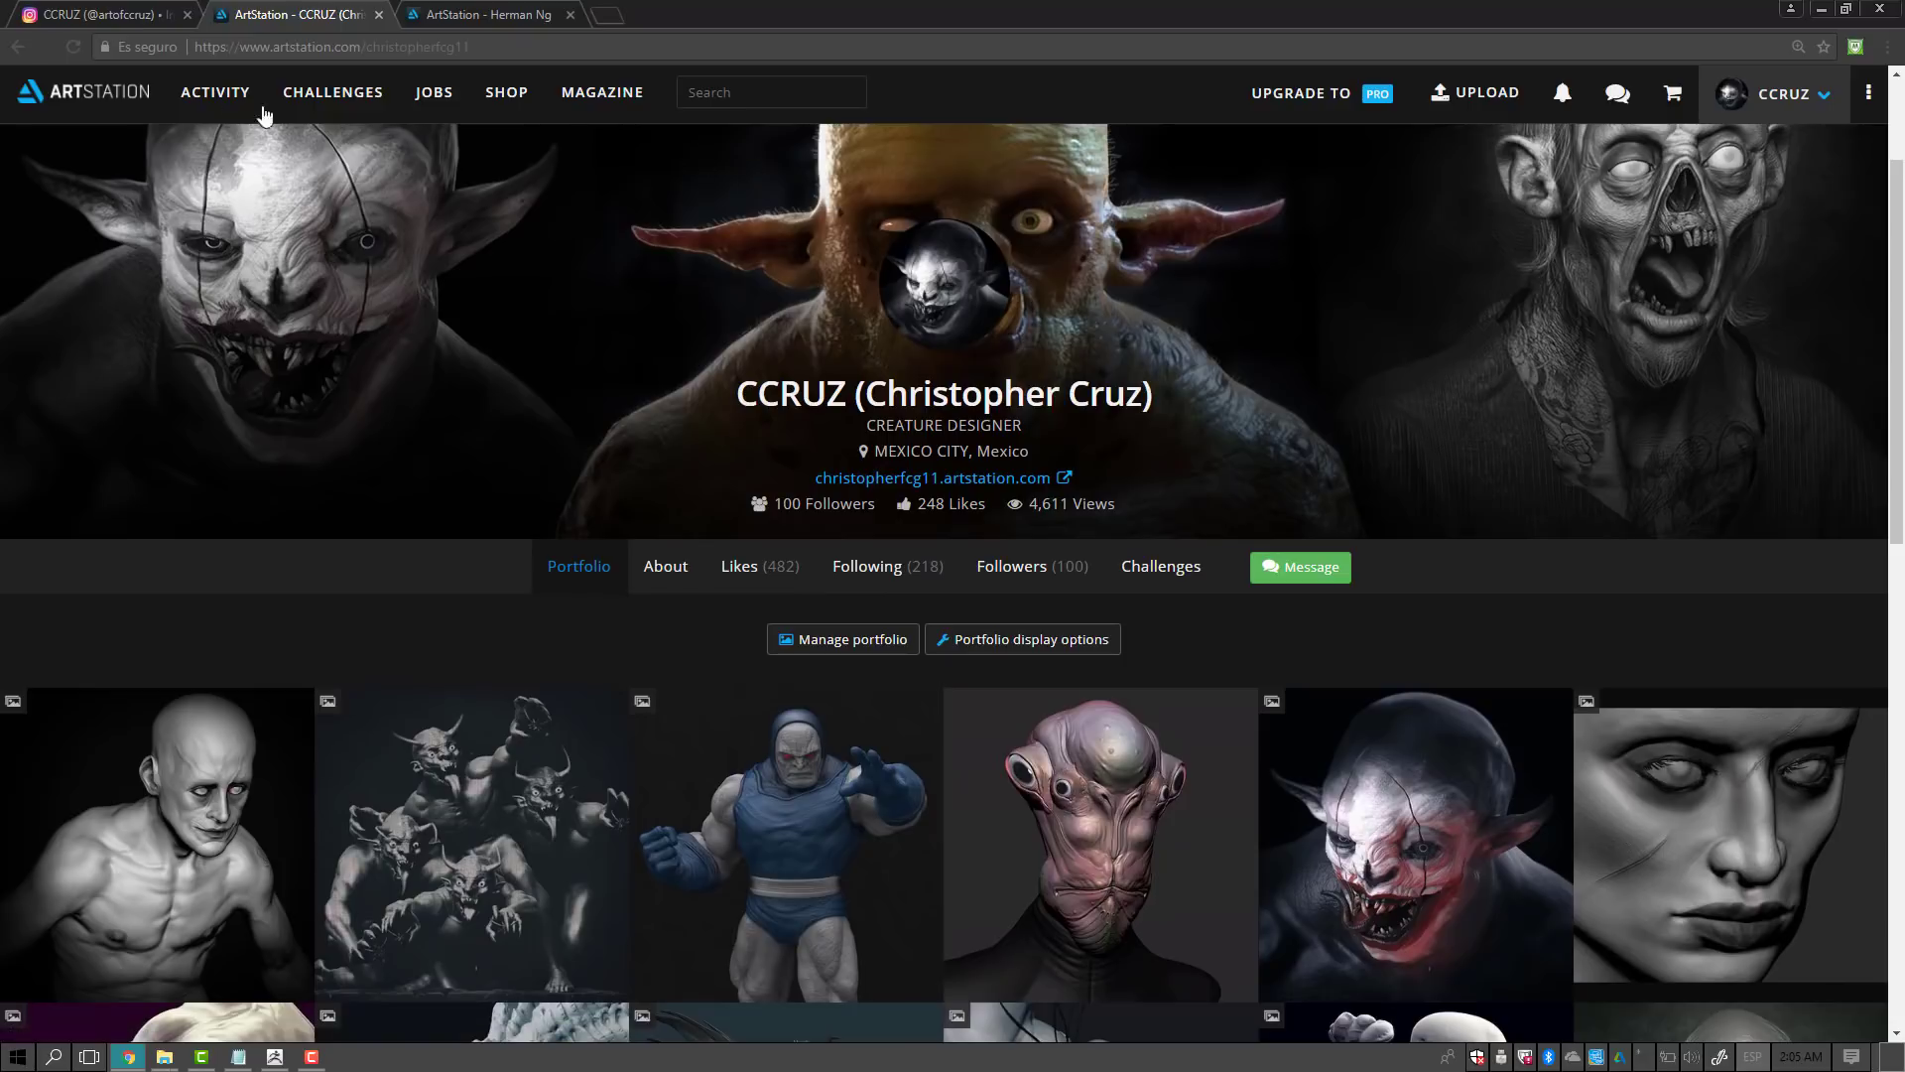
Step: Look over the Instagram profile tab, then minimise Chrome to reveal the 00-REFERENCE folder
click(112, 9)
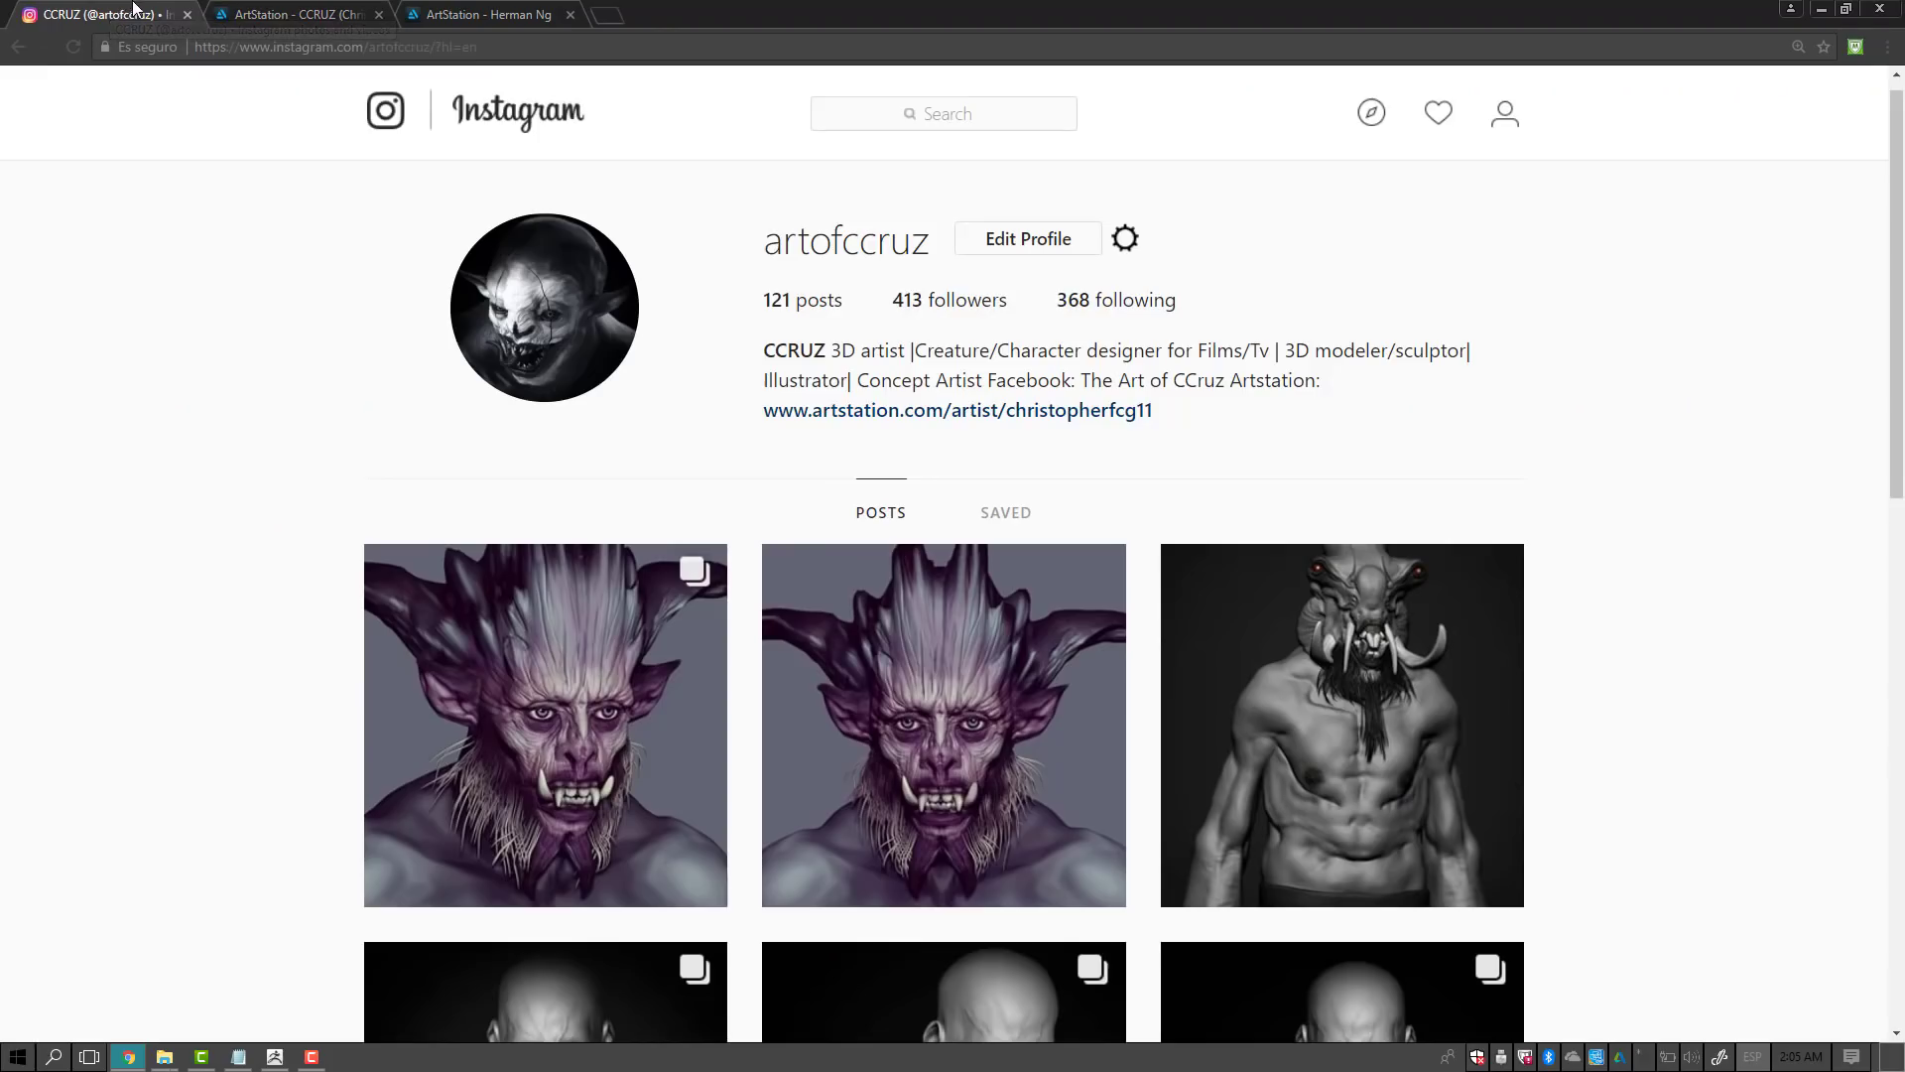
scroll(1904, 233, up, 1)
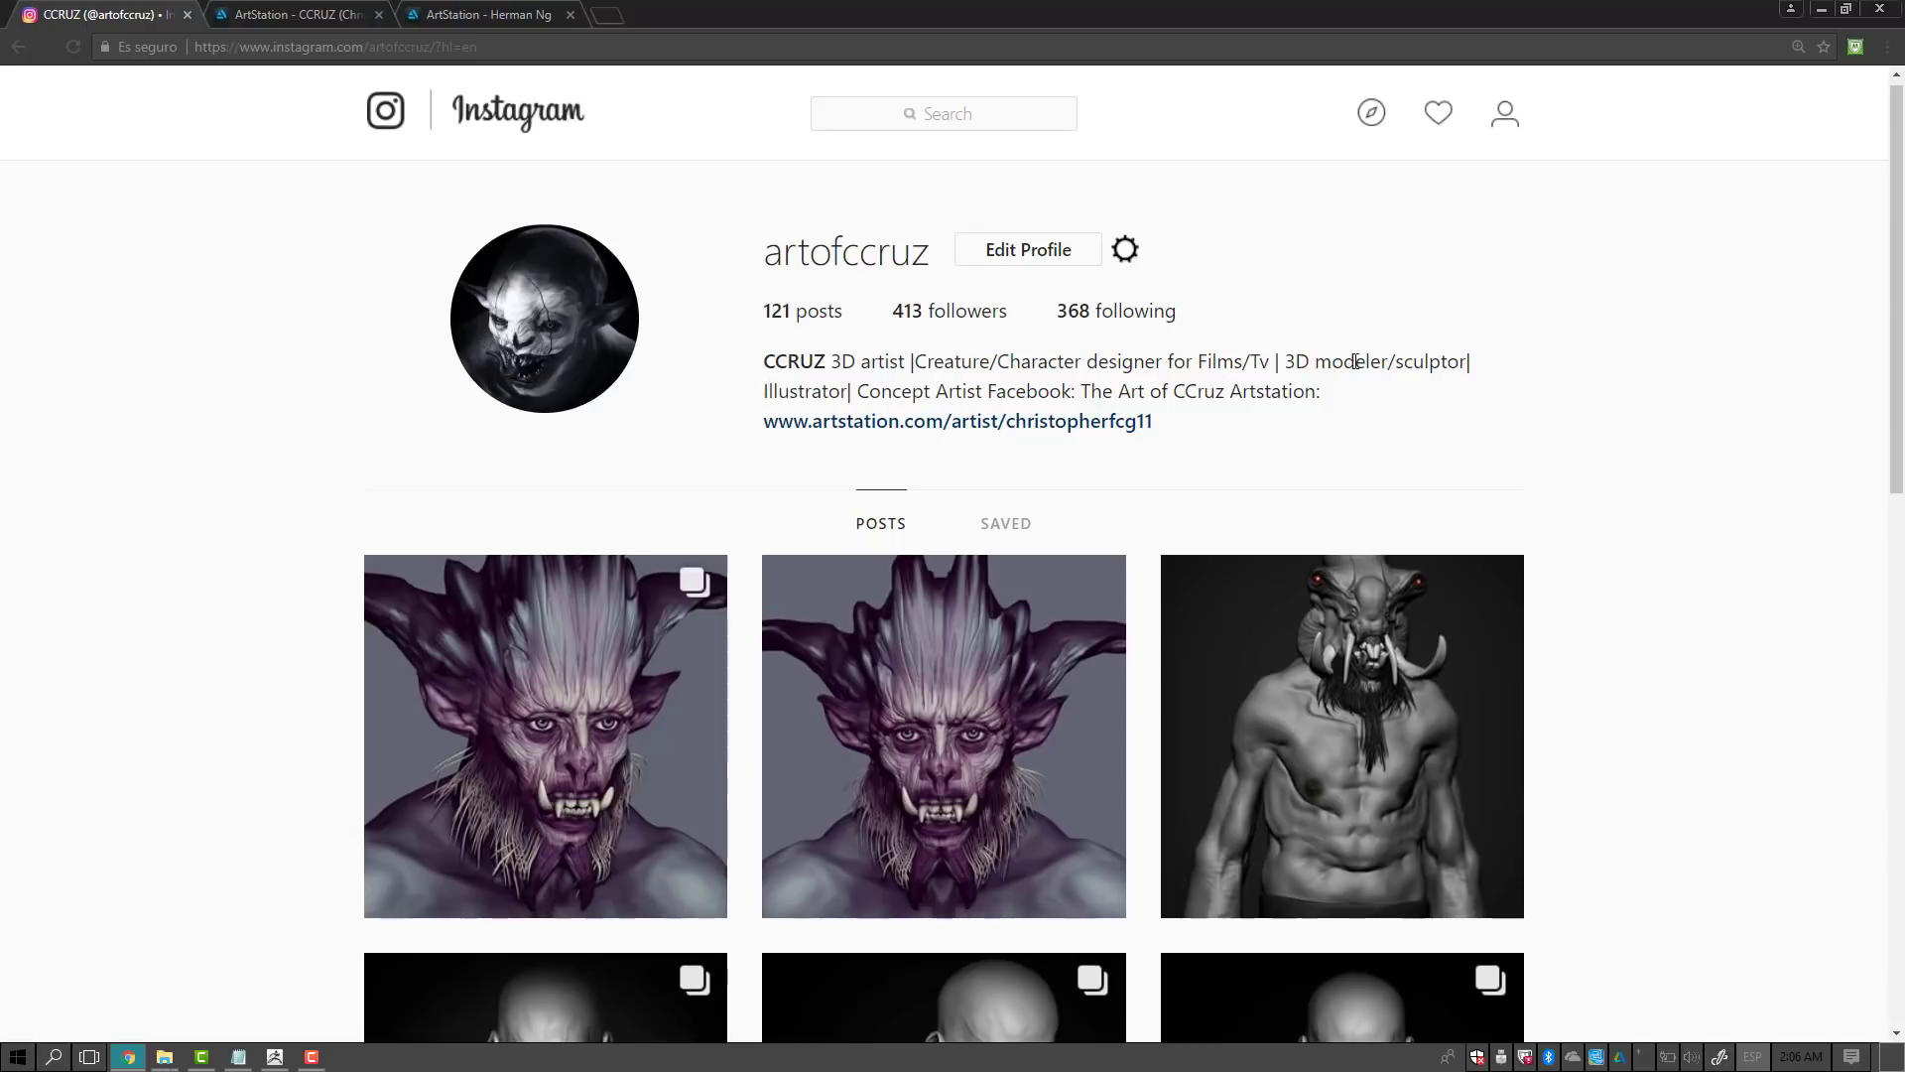
mouse_move(1895, 342)
mouse_down()
mouse_move(1896, 407)
mouse_move(1869, 379)
mouse_up()
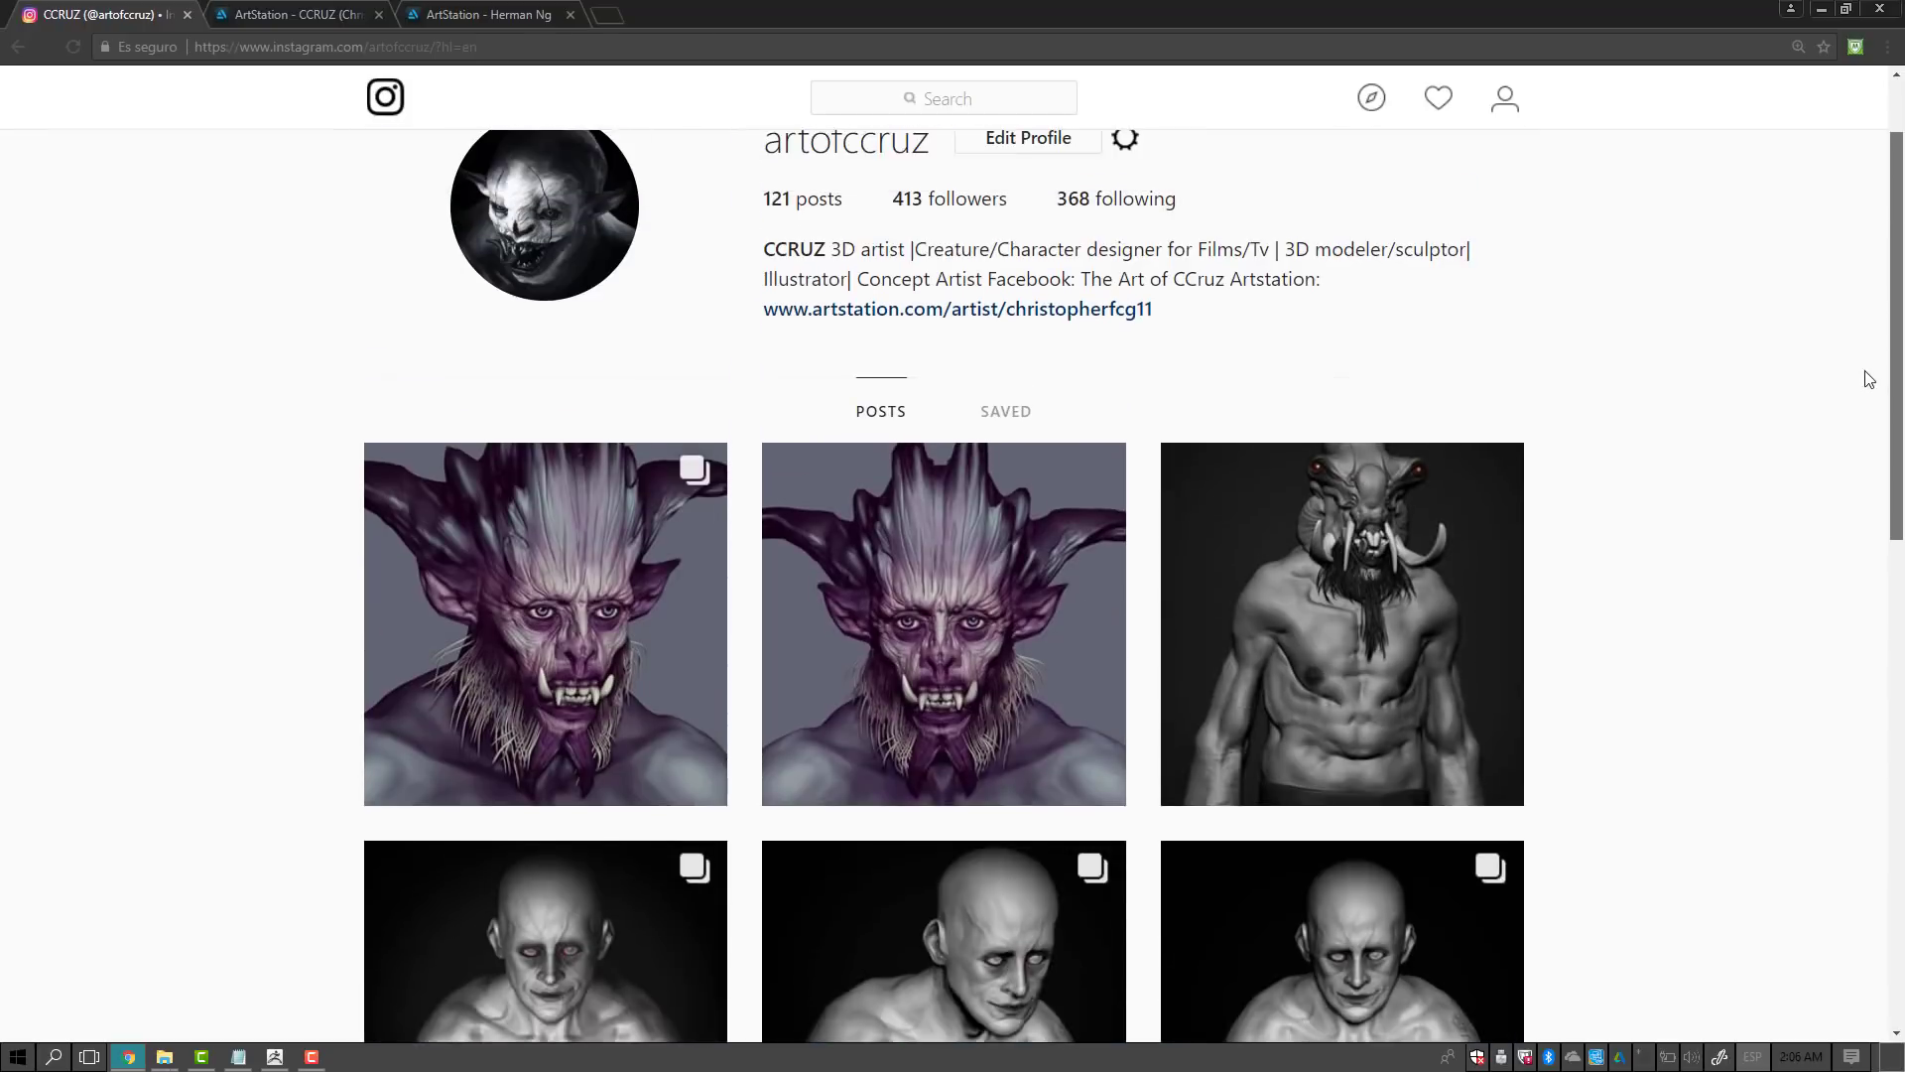
scroll(1869, 379, up, 1)
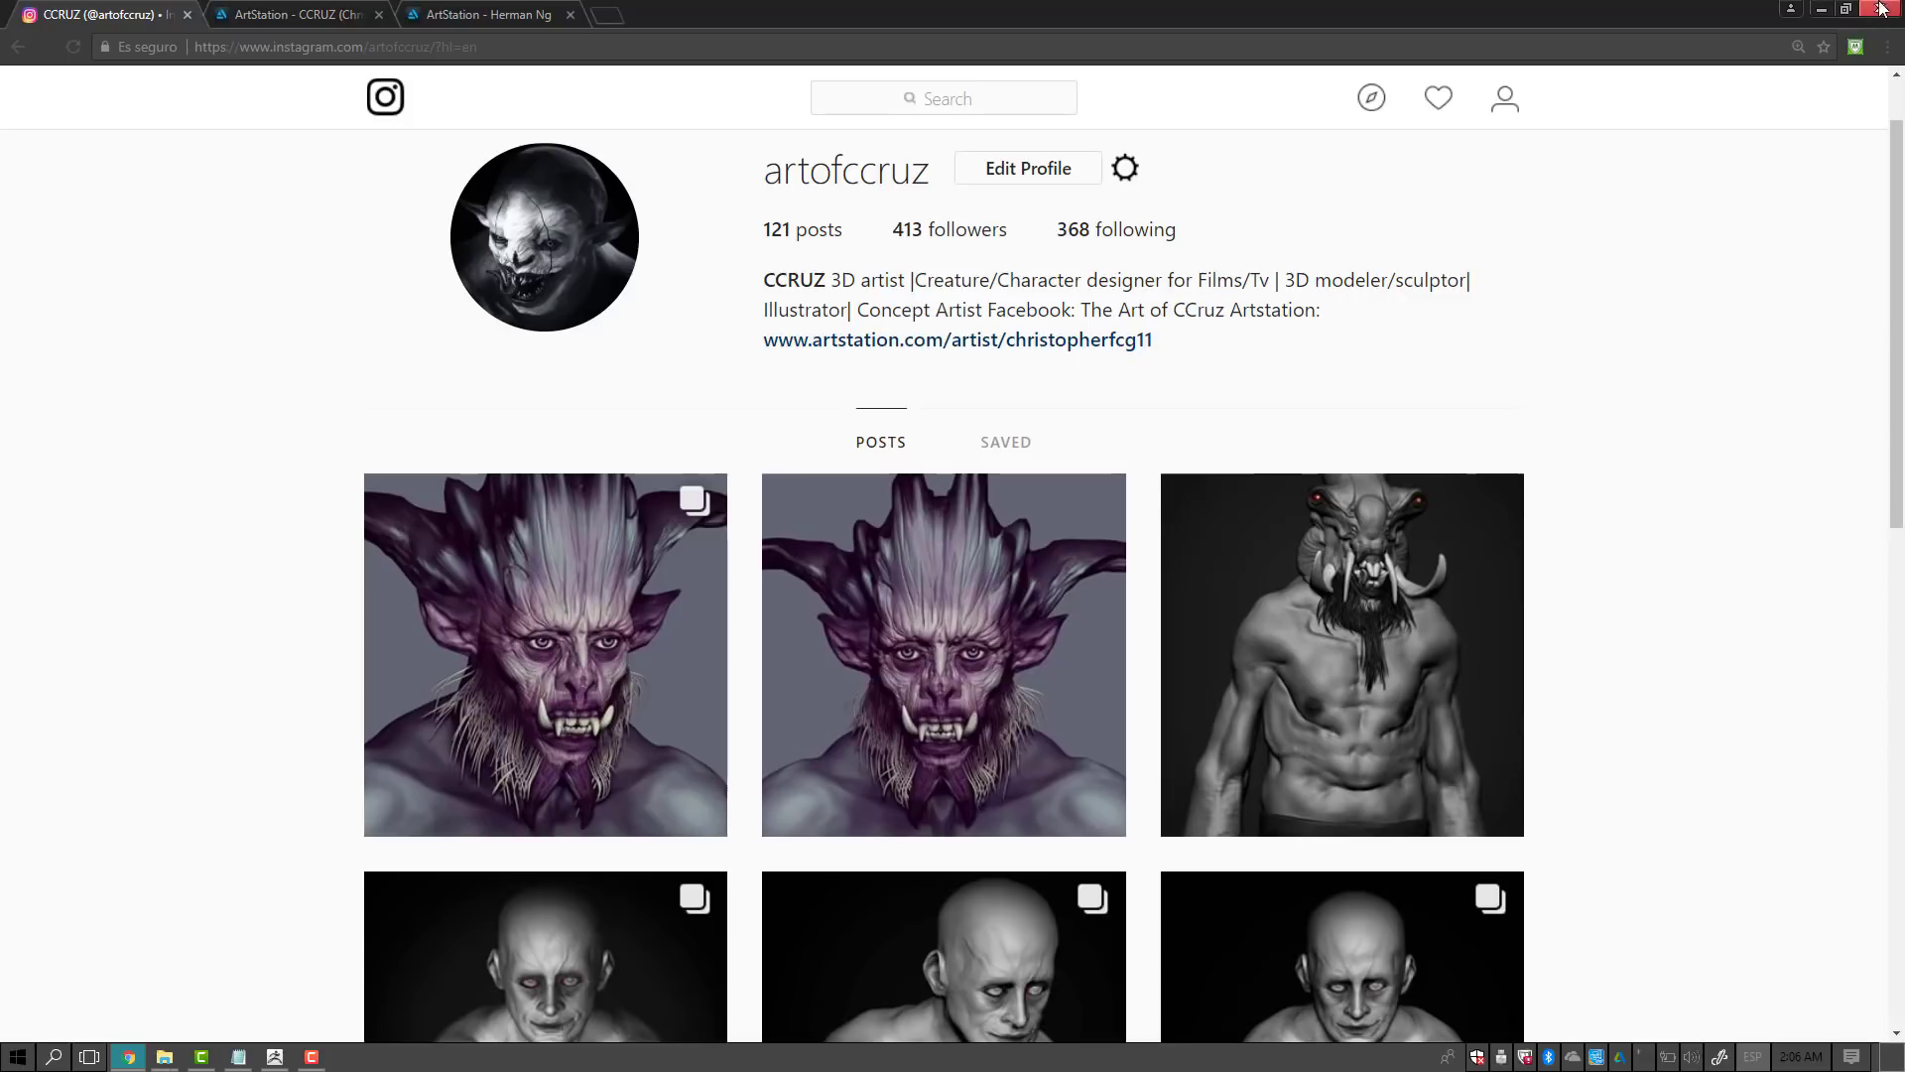
click(1819, 8)
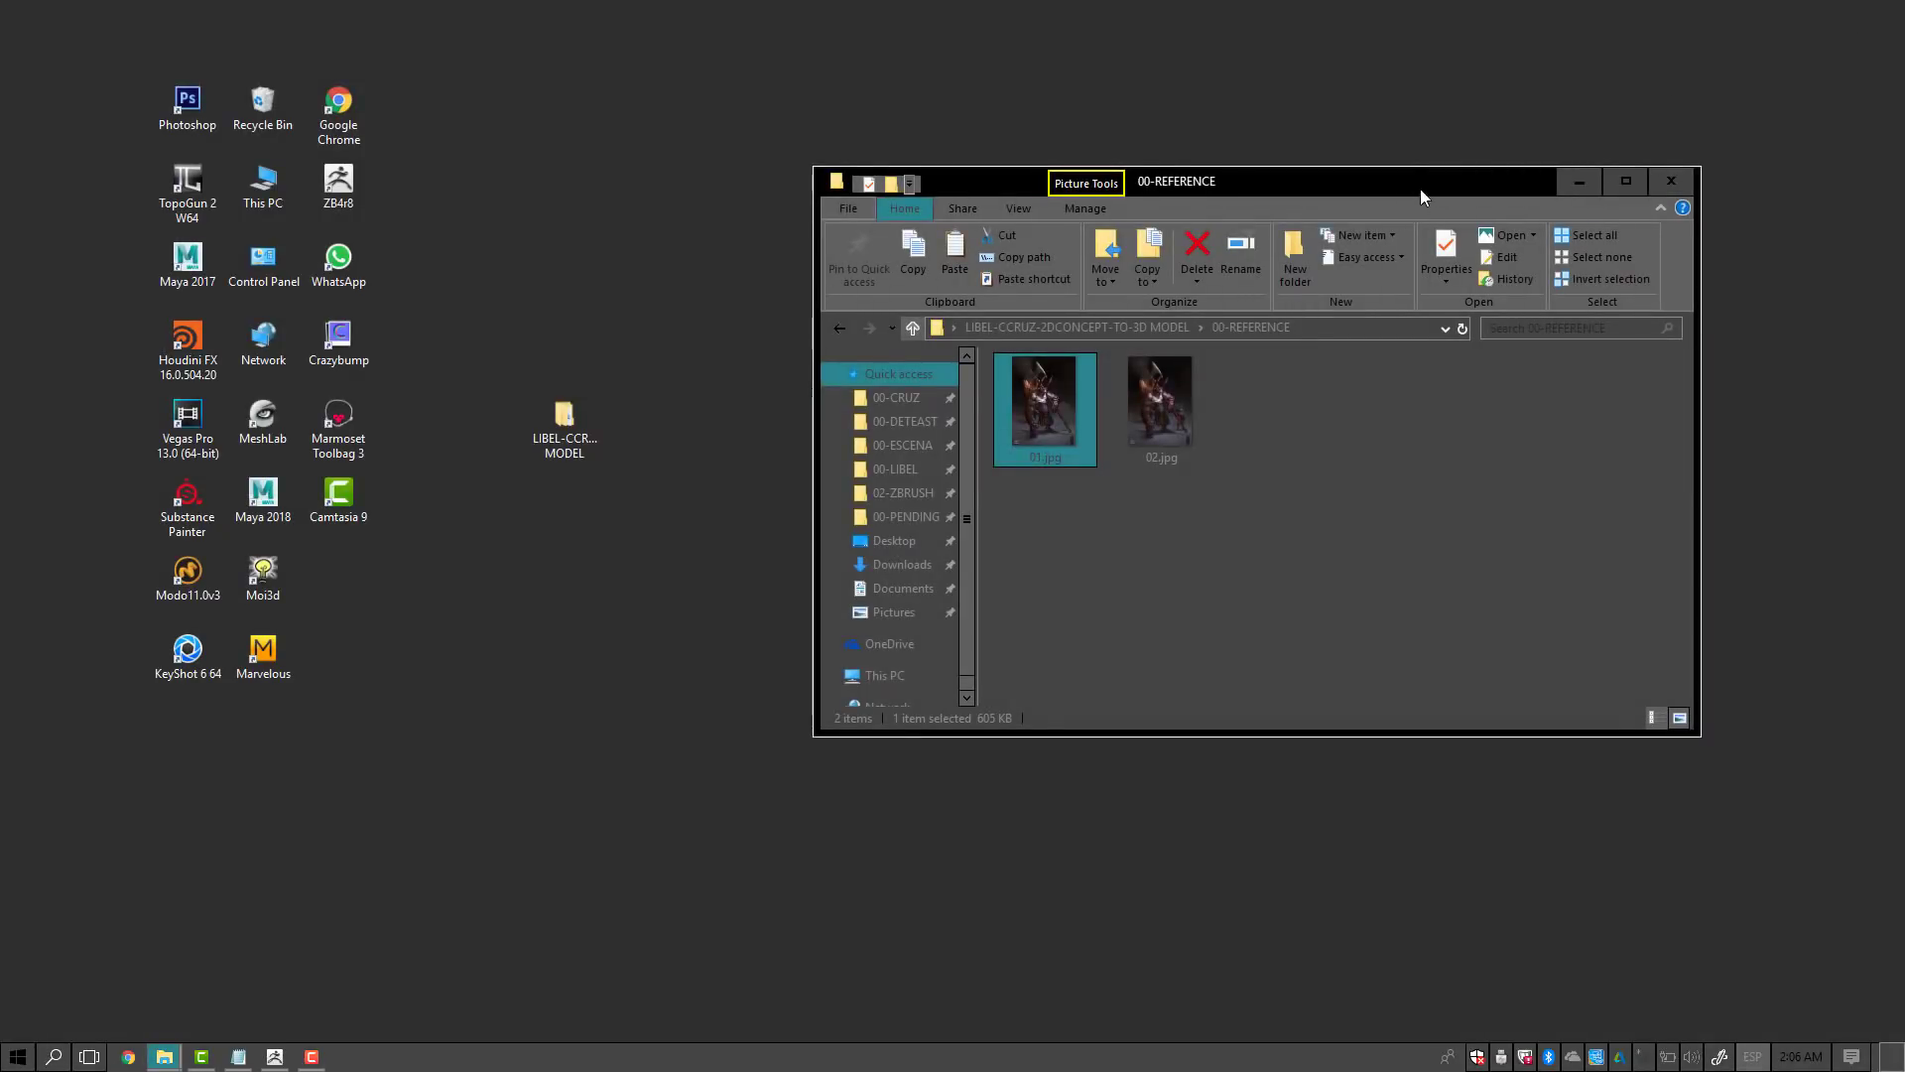
Step: Lower the 00-REFERENCE folder window on the desktop
drag(1420, 196, 1411, 244)
click(1302, 66)
drag(733, 102, 782, 707)
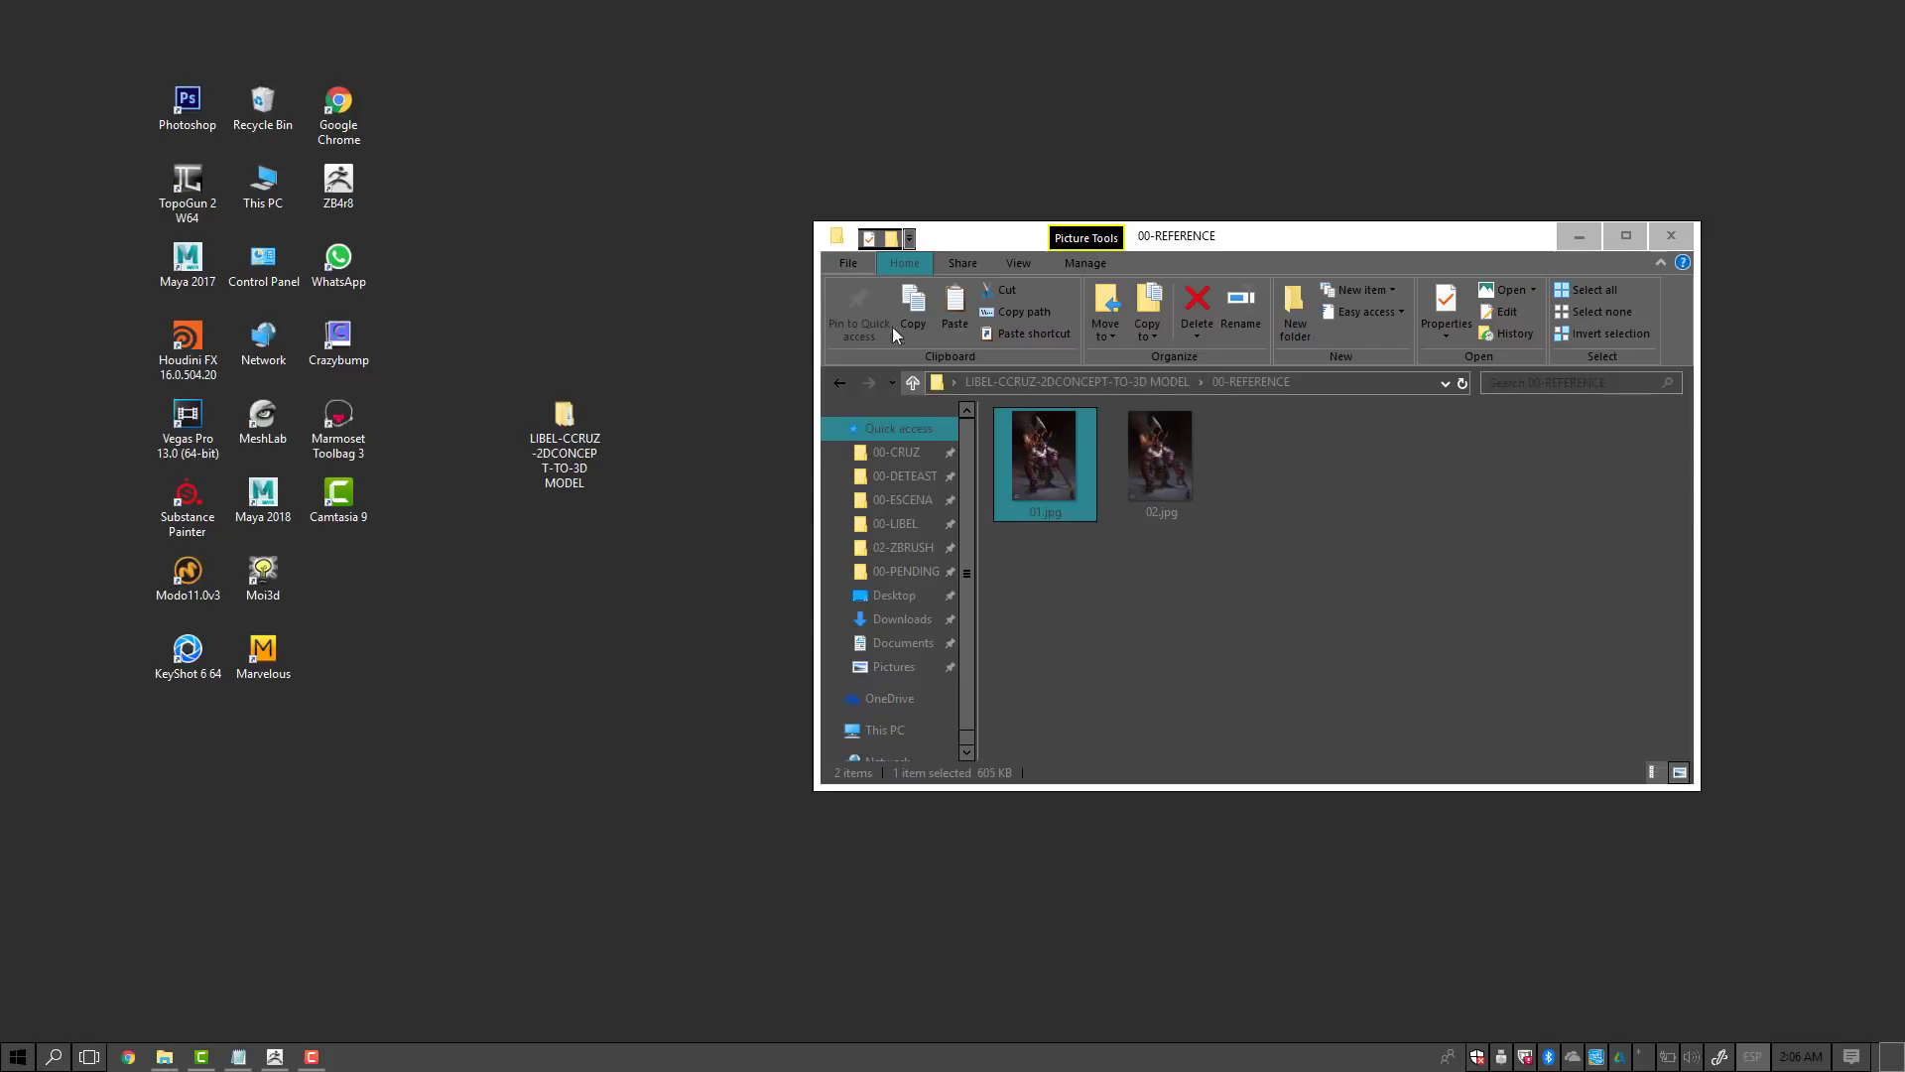
Step: Bring up the ZB4r8 desktop shortcut's context menu, then dismiss it without choosing anything
right_drag(342, 181, 351, 177)
key(Escape)
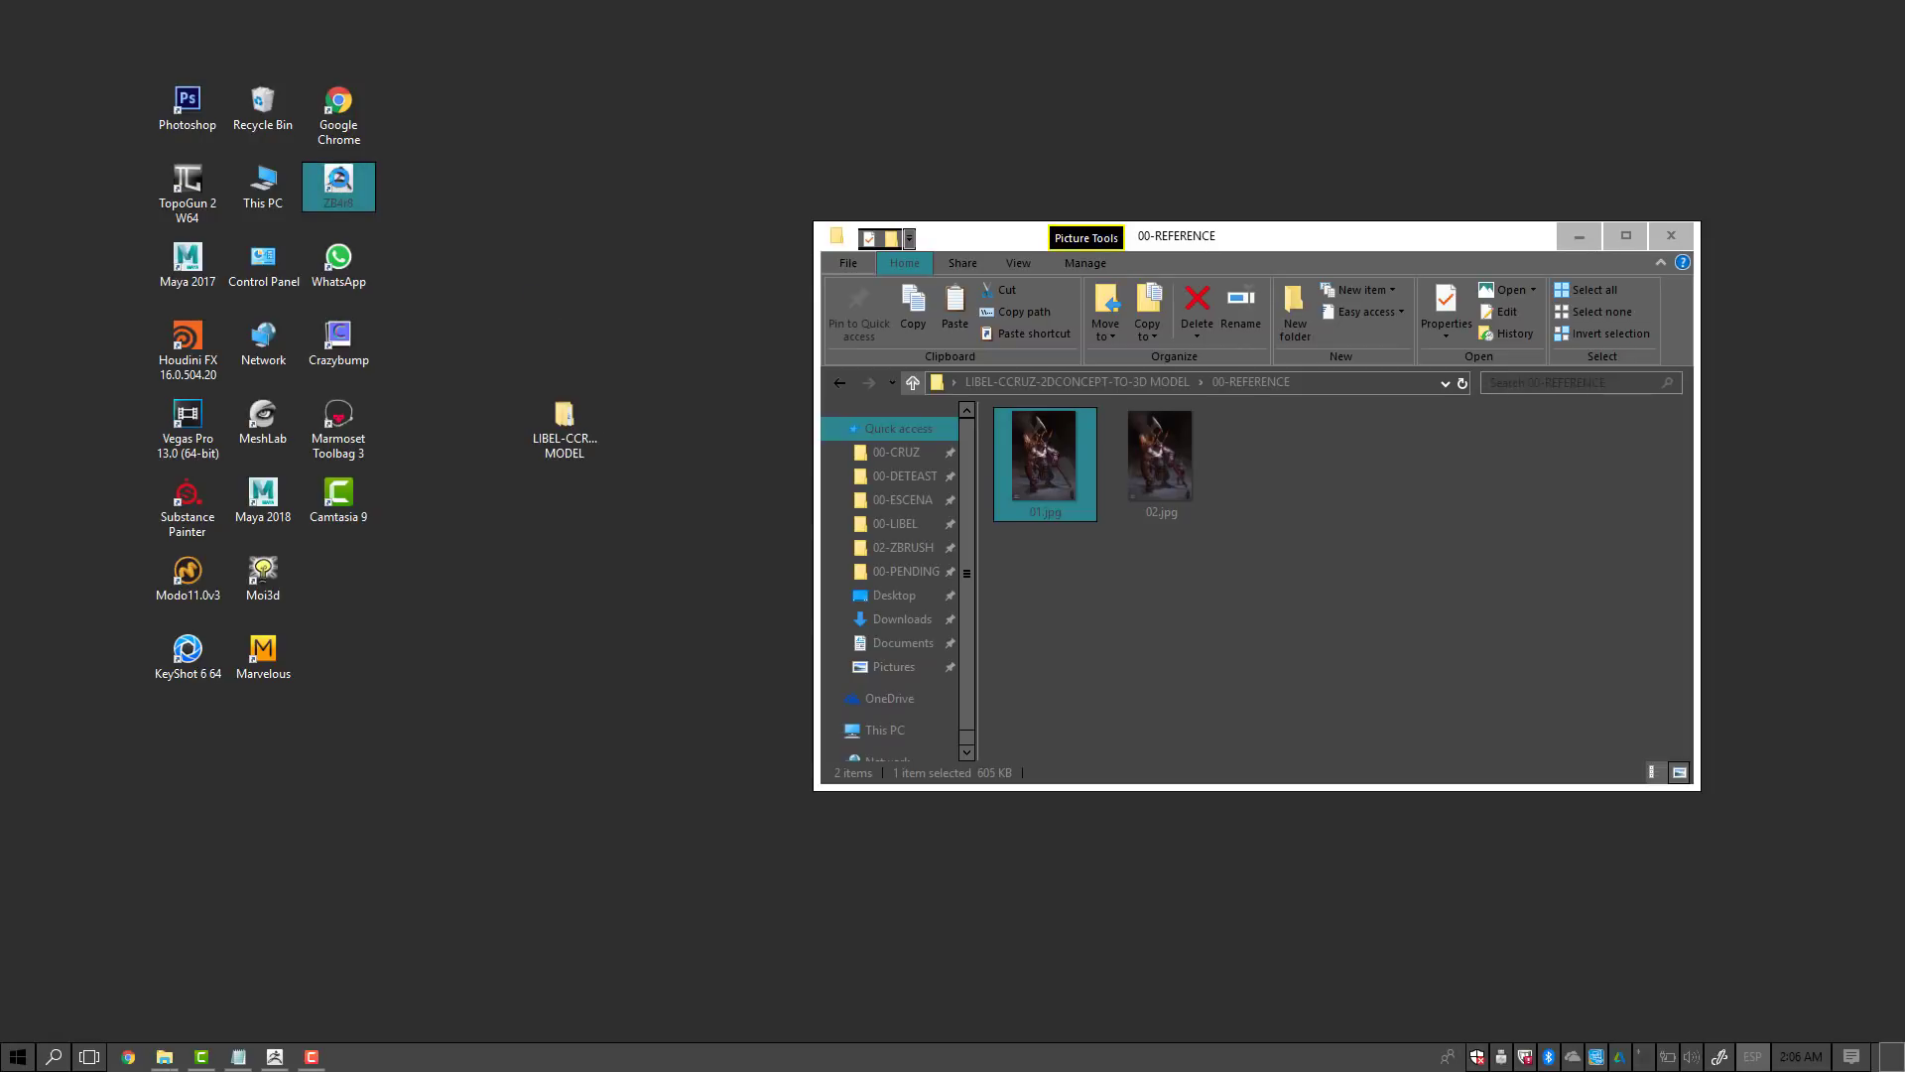
right_click(342, 177)
mouse_move(179, 248)
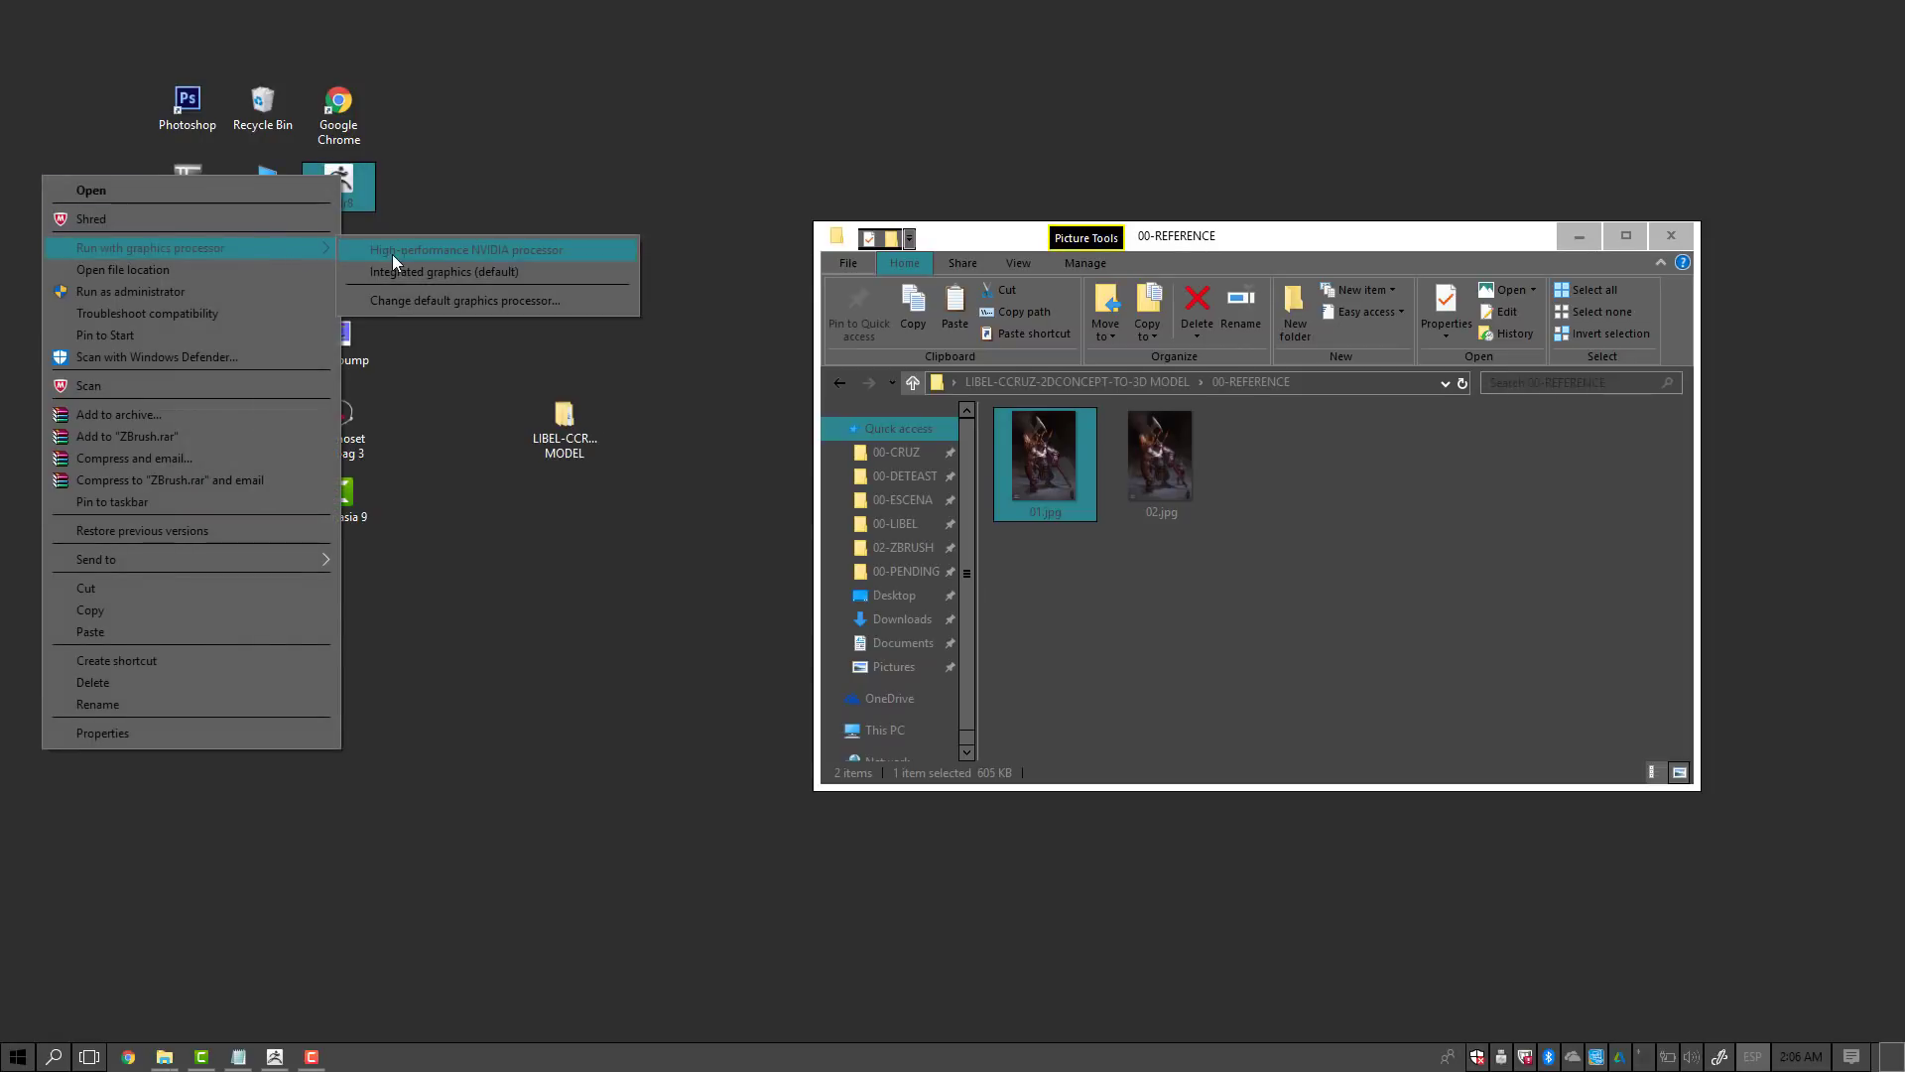
click(413, 252)
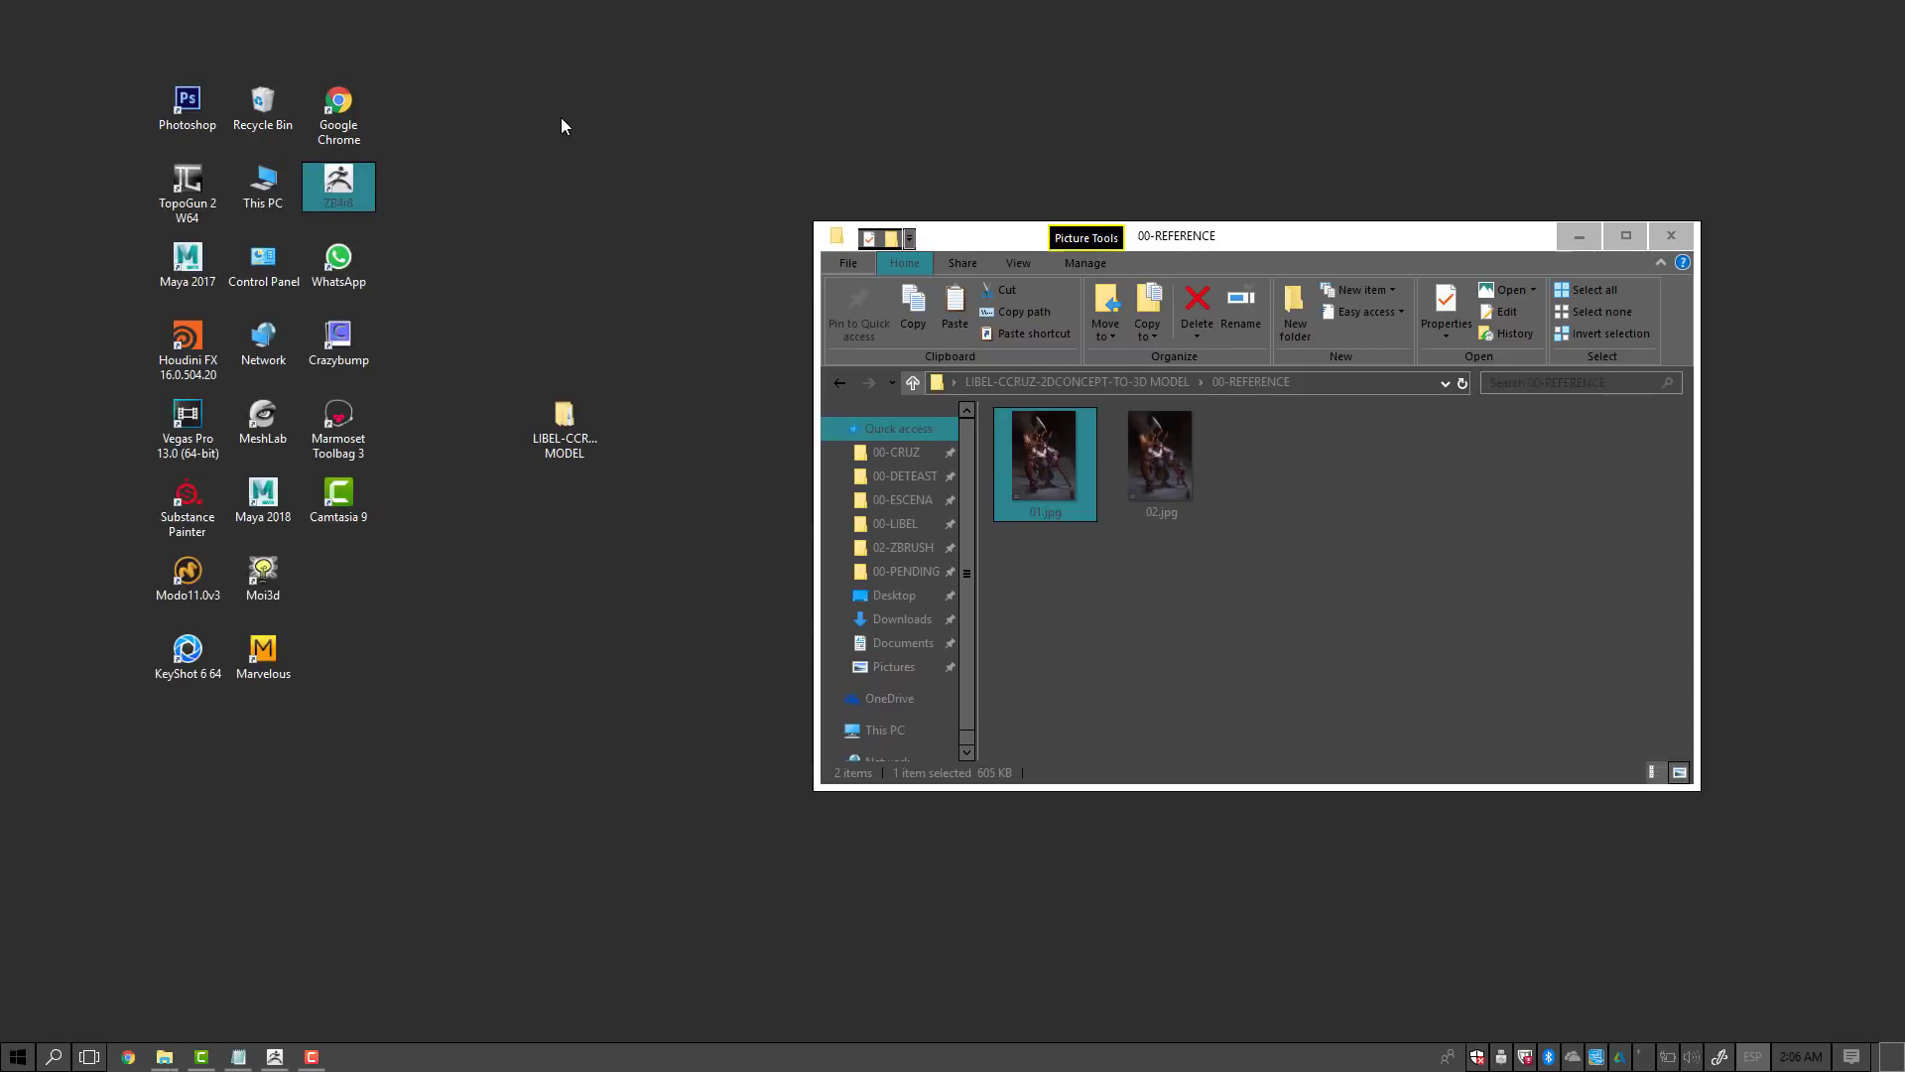
Step: Bring ZBrush 4R8 forward and close the LightBox, leaving an empty canvas with SimpleBrush
click(283, 1058)
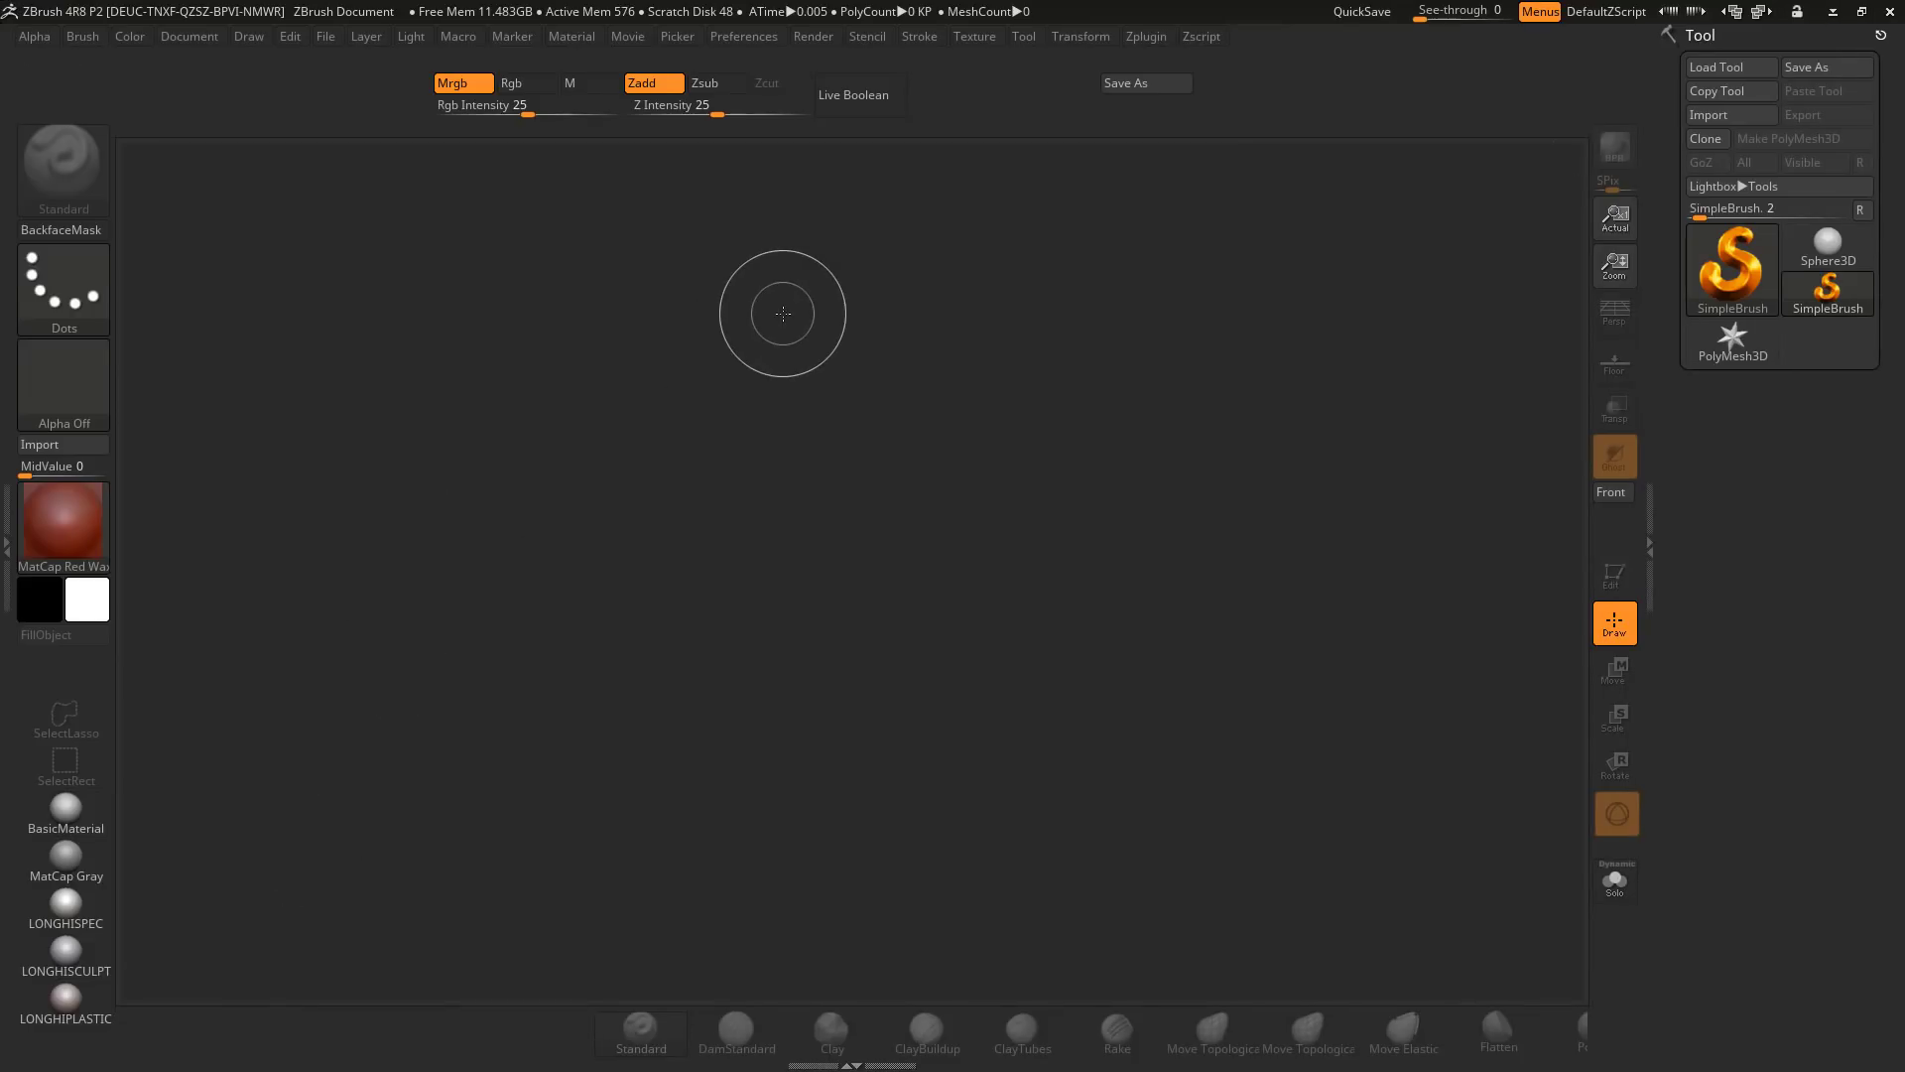
click(1747, 185)
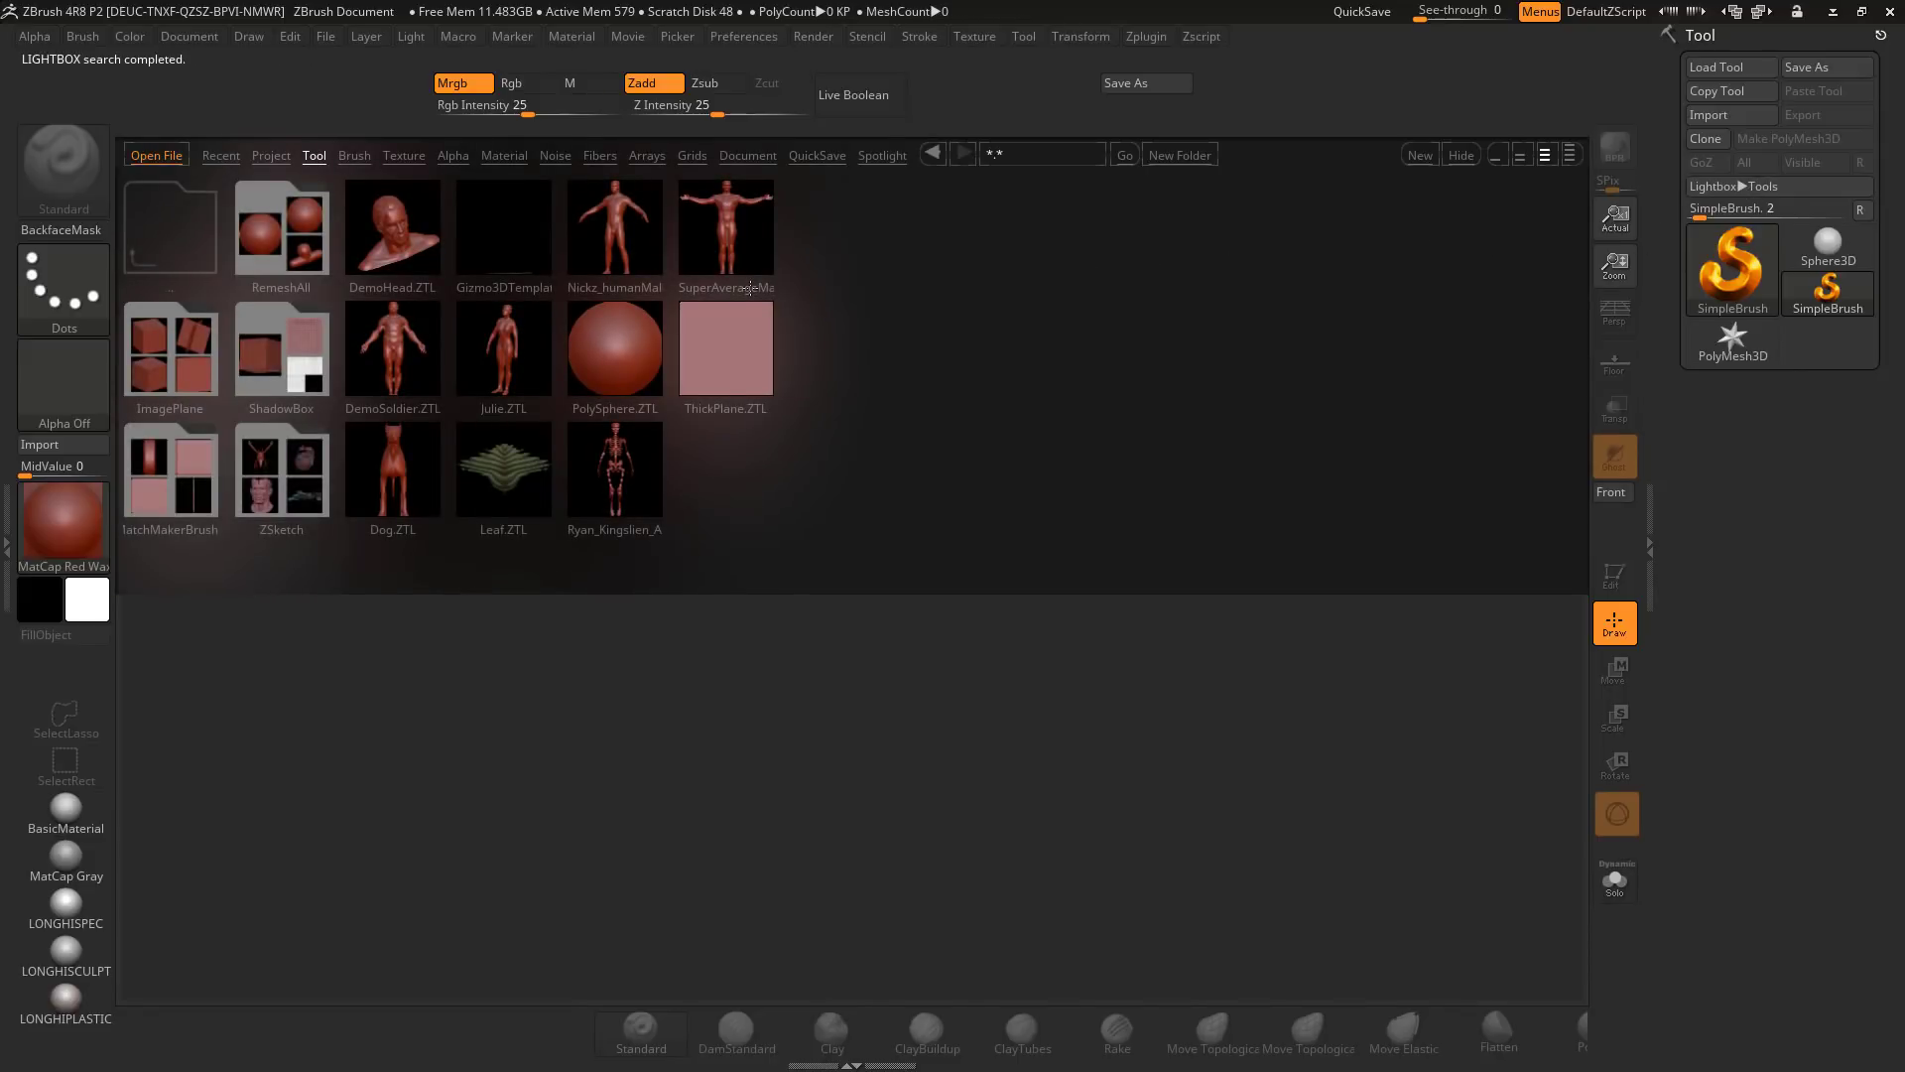
click(1457, 154)
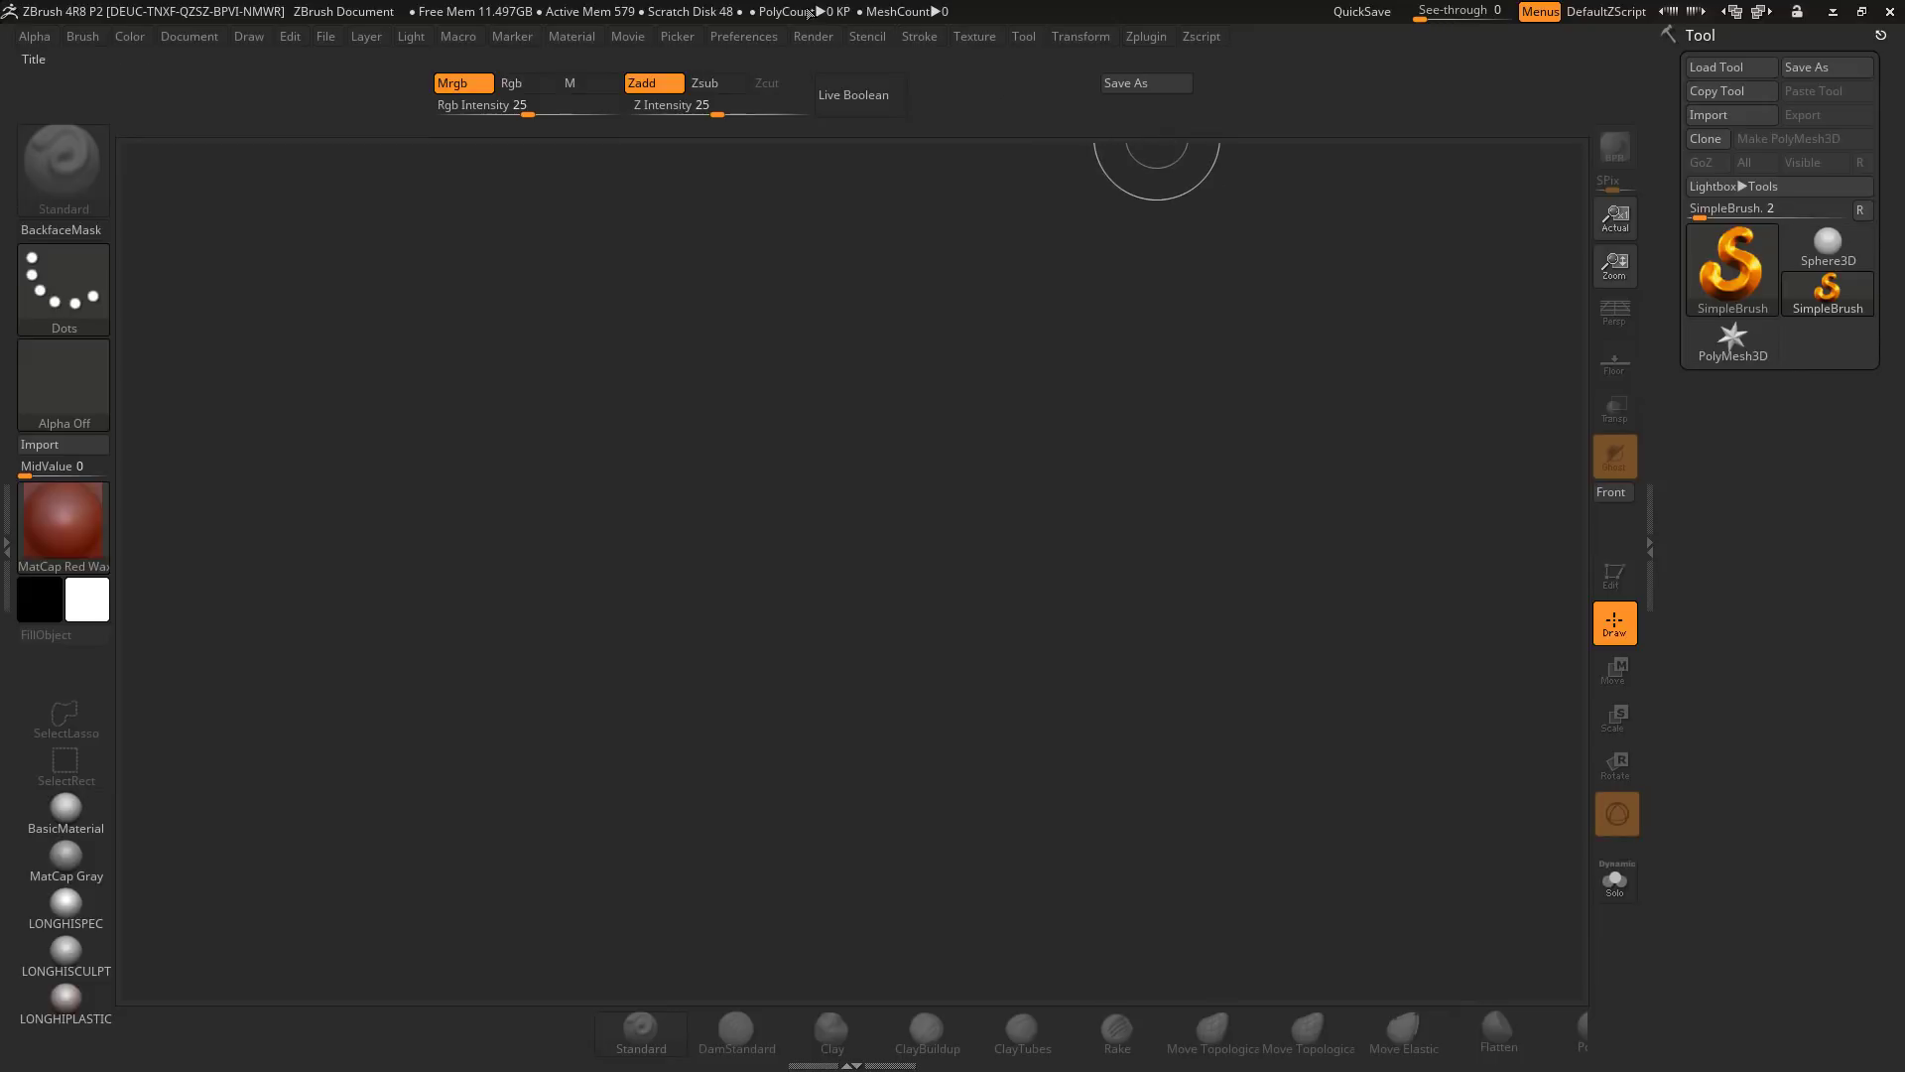
Step: Draw a Sphere3D at the canvas centre, switch it into Edit mode, then rotate and zoom the view
click(1828, 243)
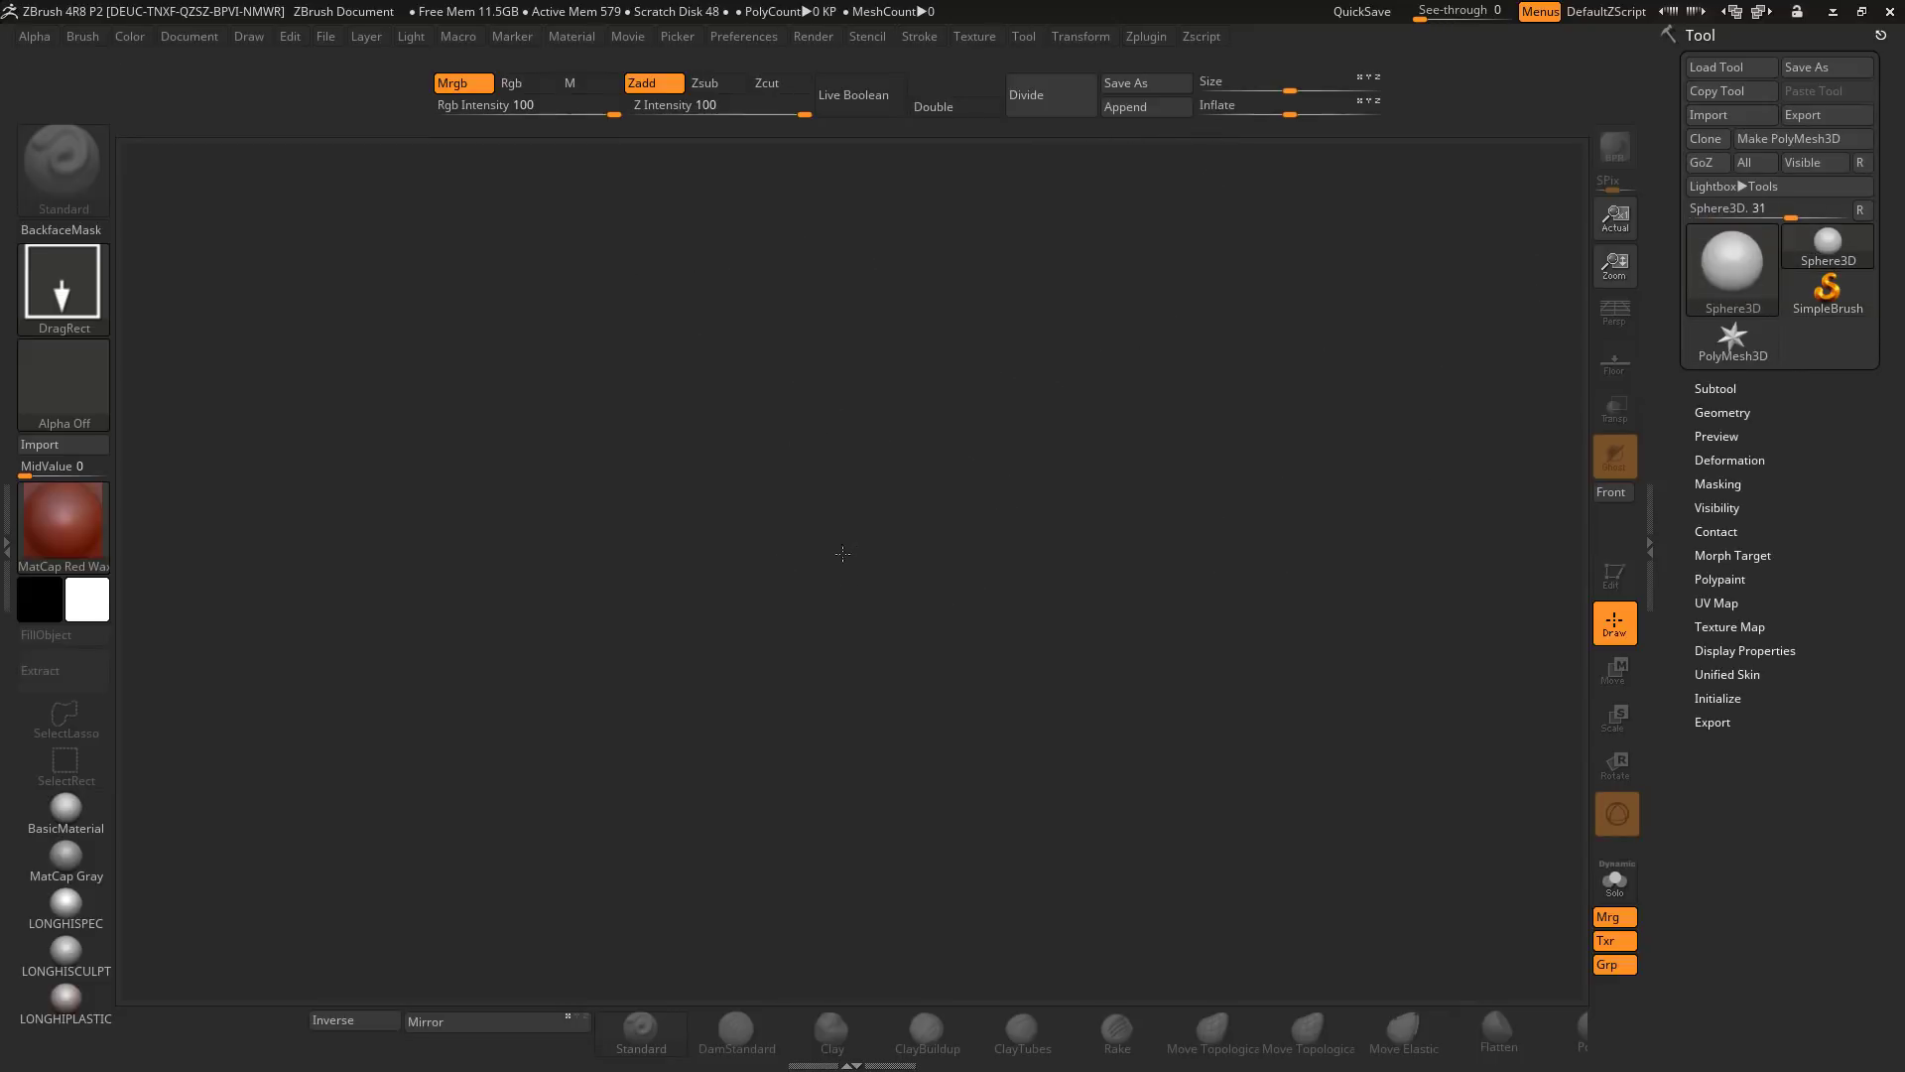
drag(834, 528, 894, 750)
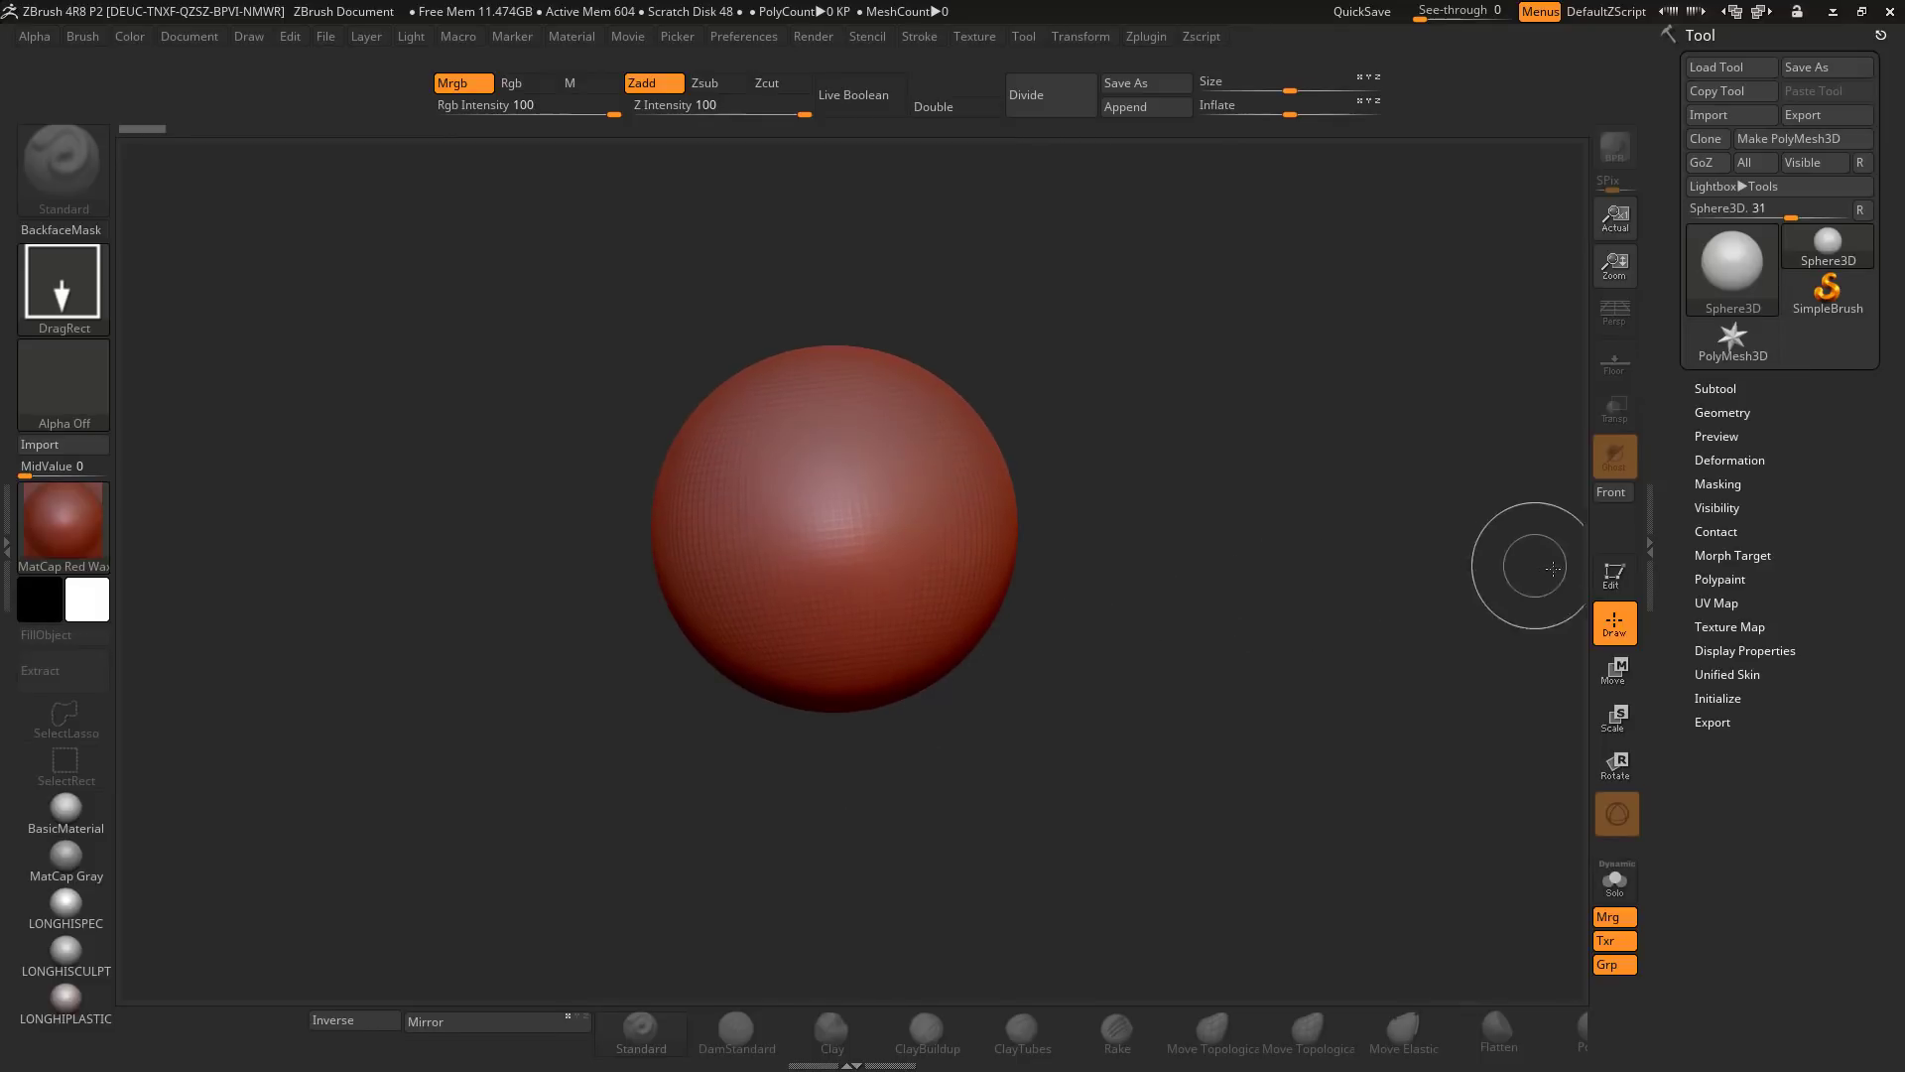
click(1607, 586)
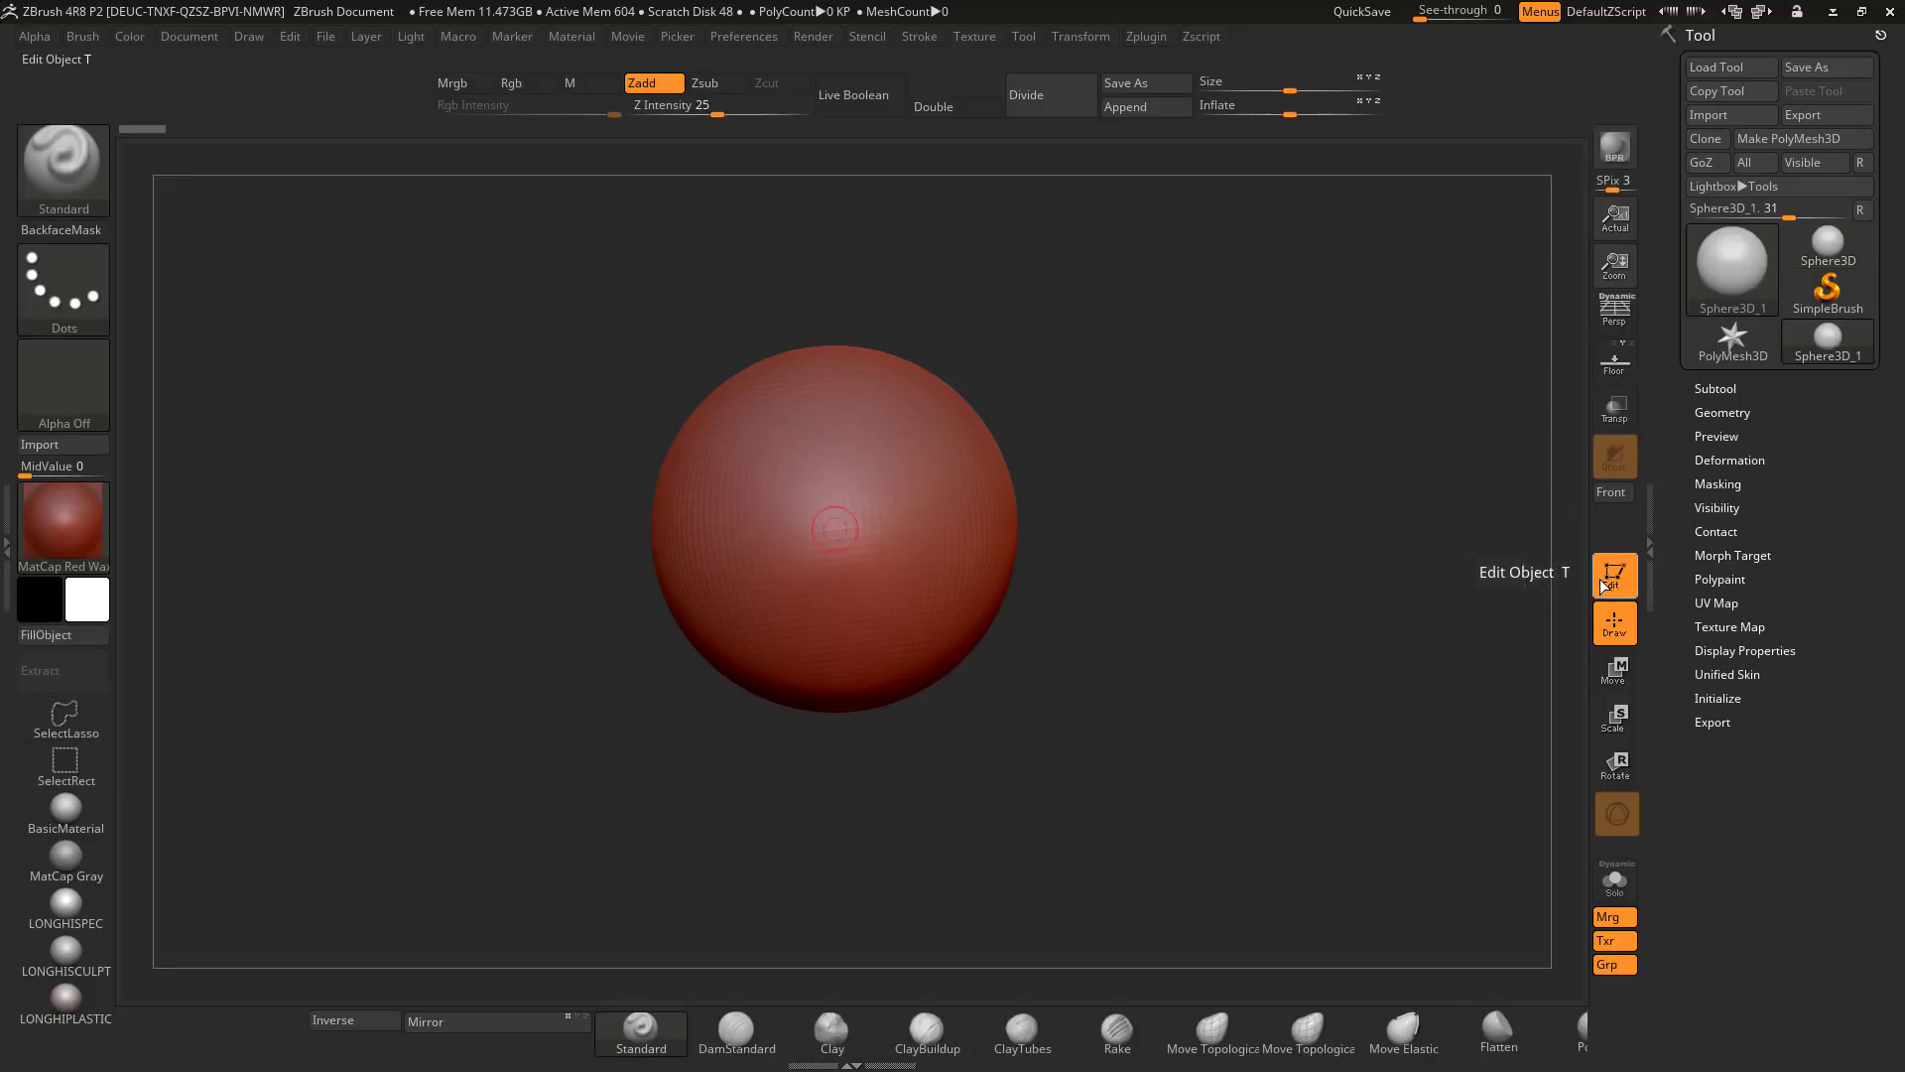
drag(1028, 628, 1132, 519)
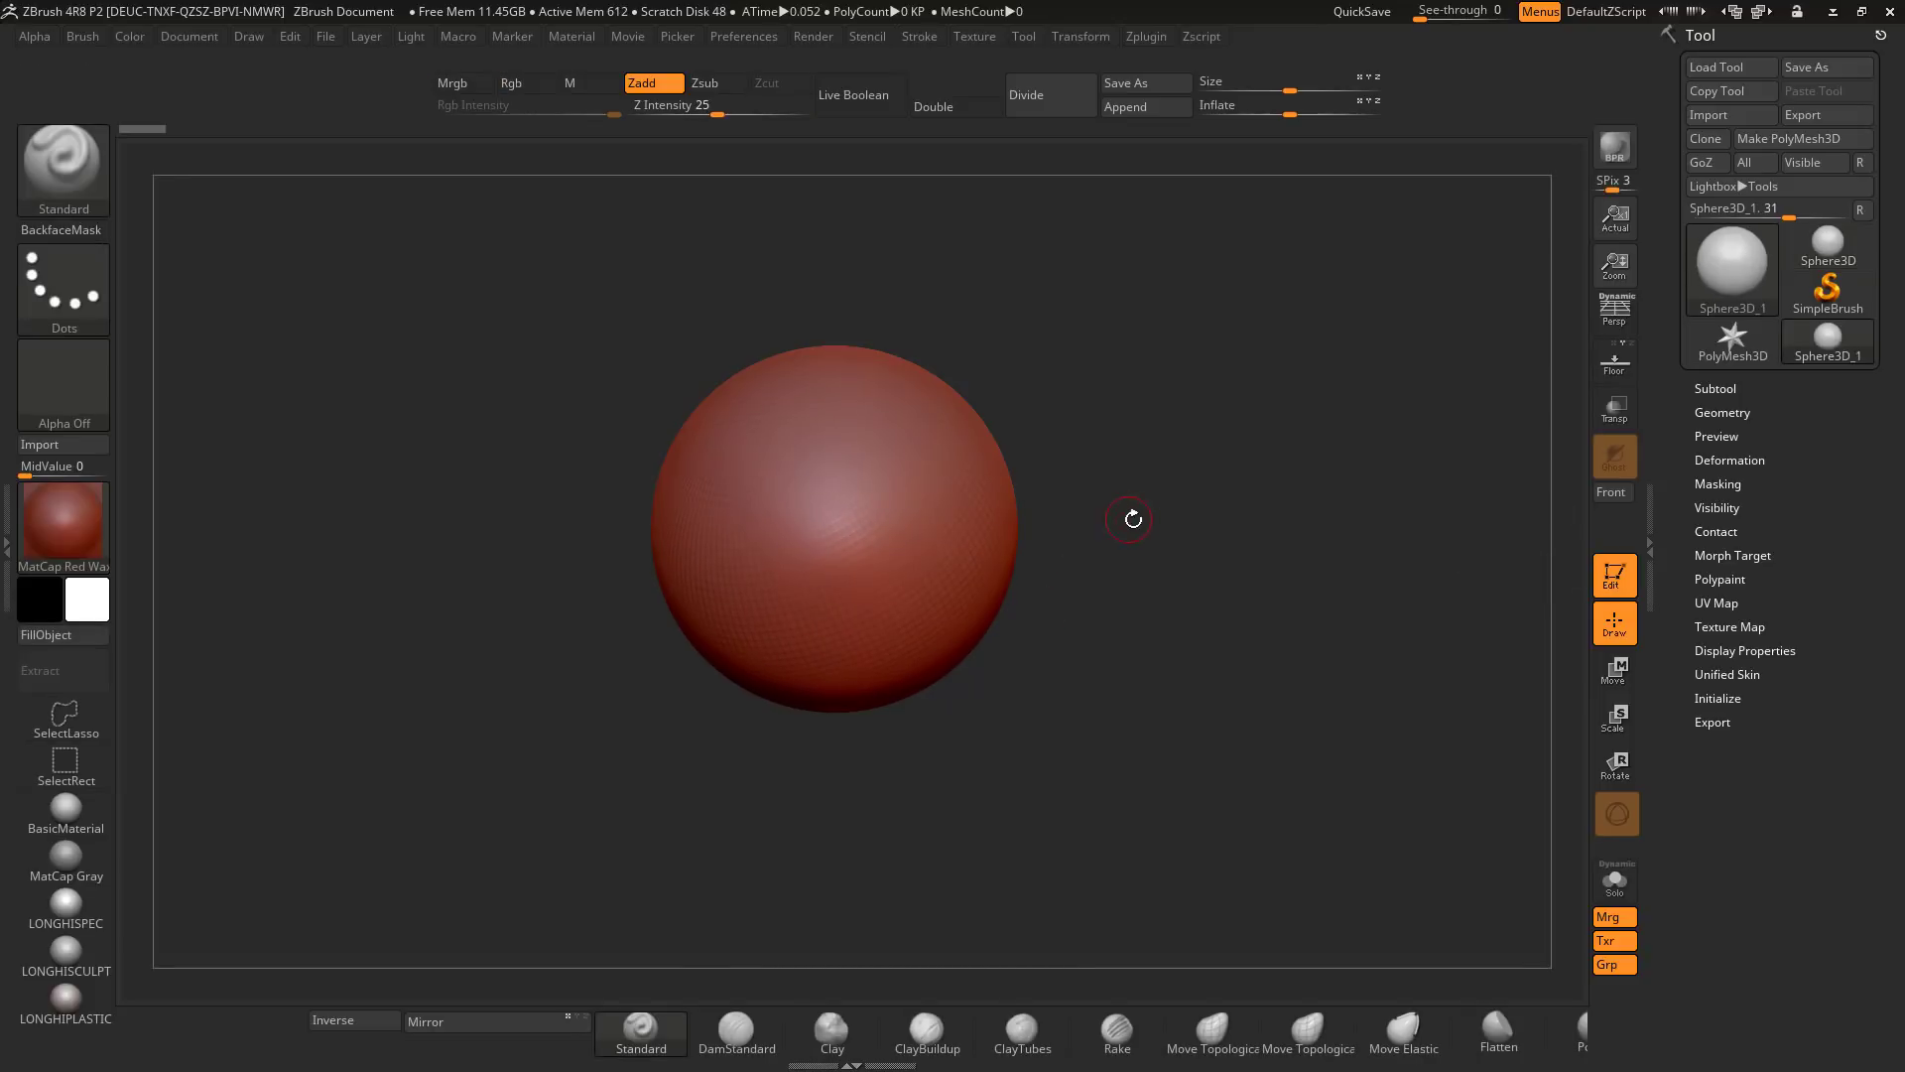
alt+drag(1019, 494, 1082, 518)
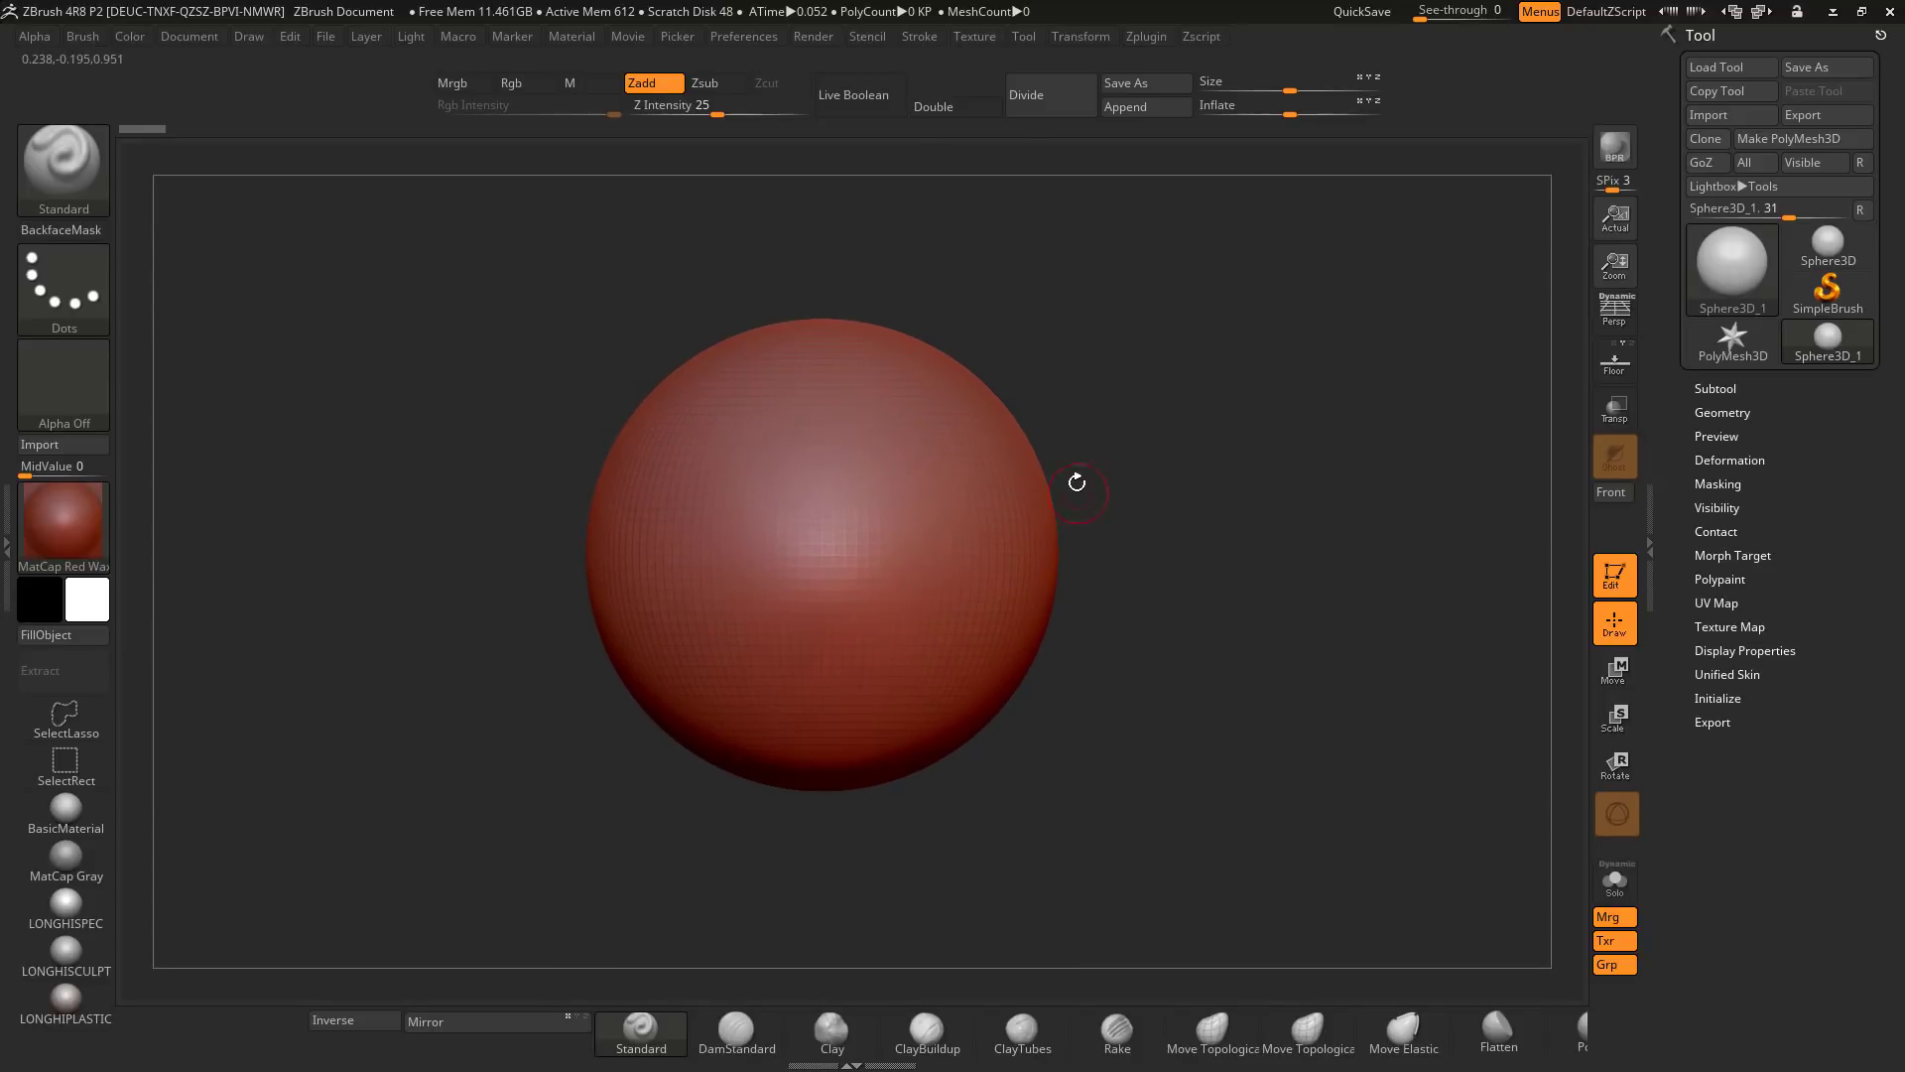
Step: Convert Sphere3D_1 into the 8.192 KP polymesh PM3D_Sphere3D_1 with Make PolyMesh3D
click(1783, 138)
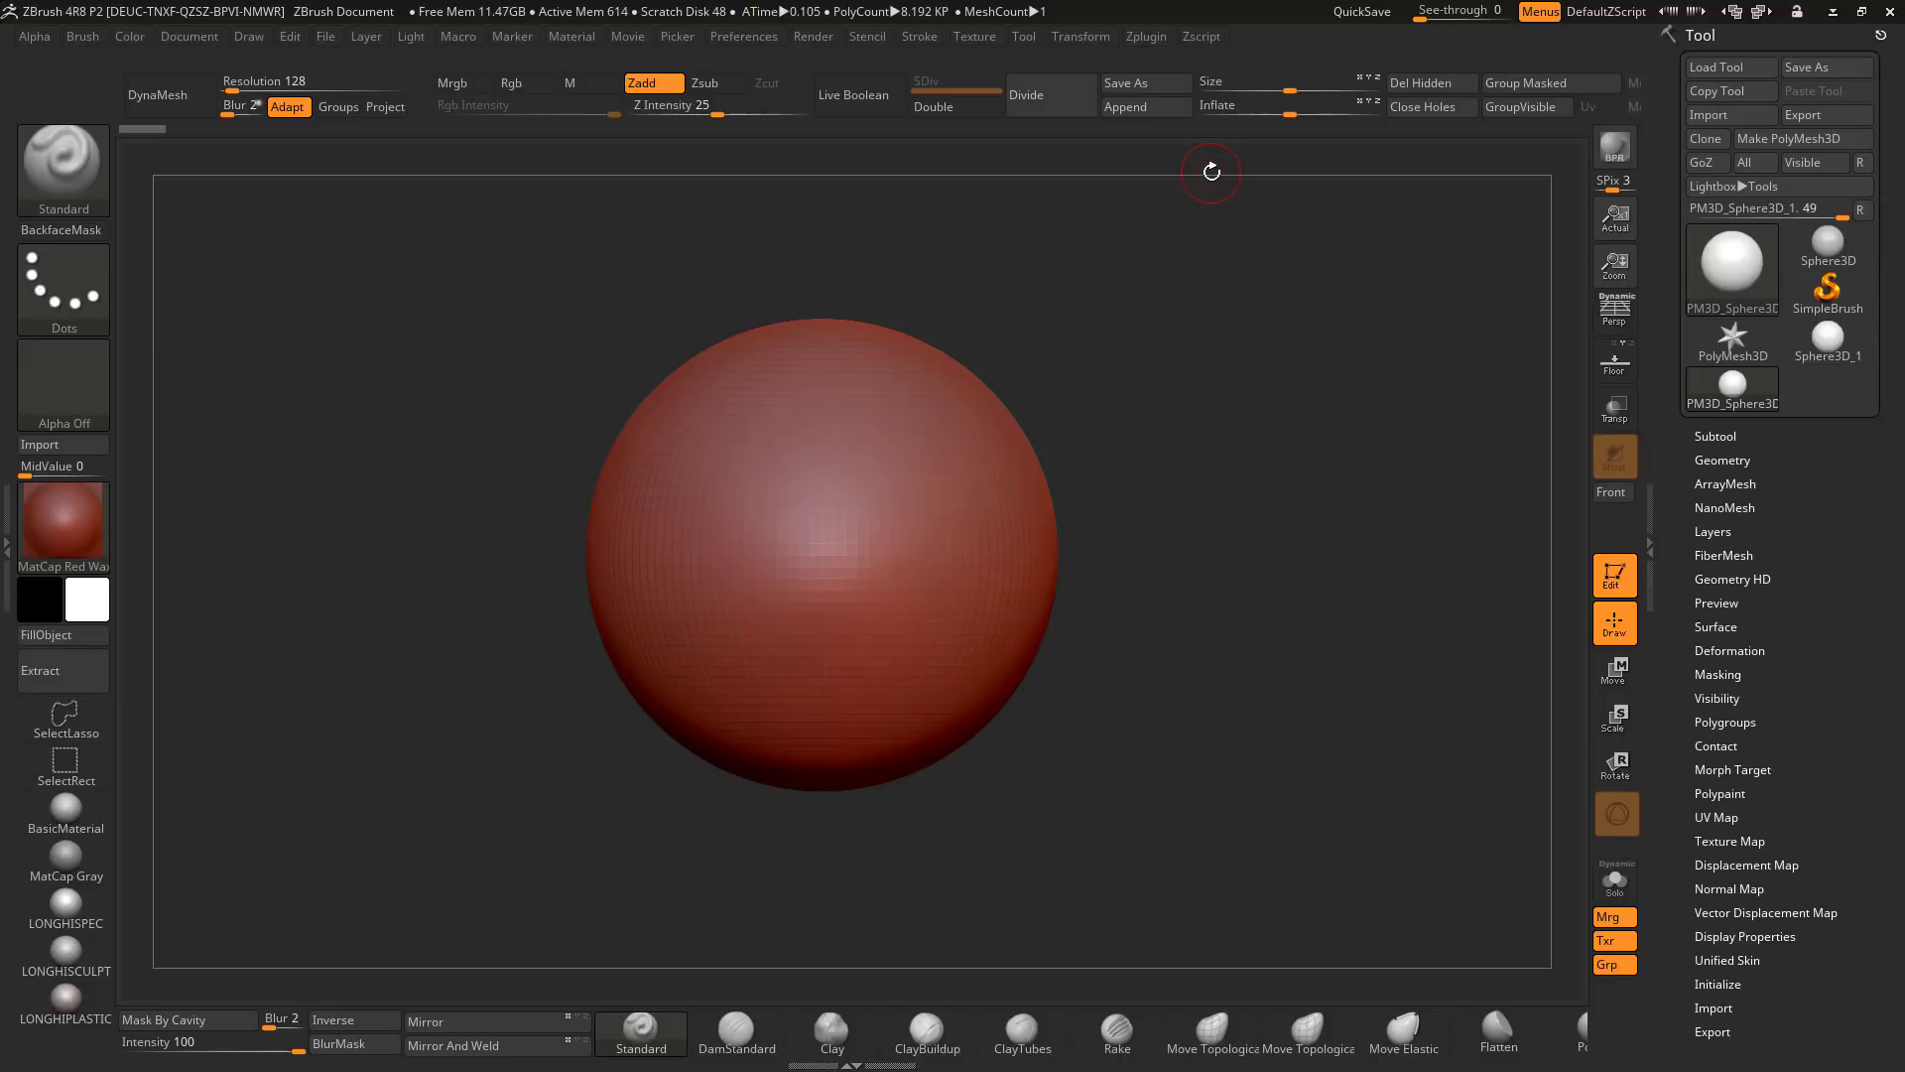
click(747, 37)
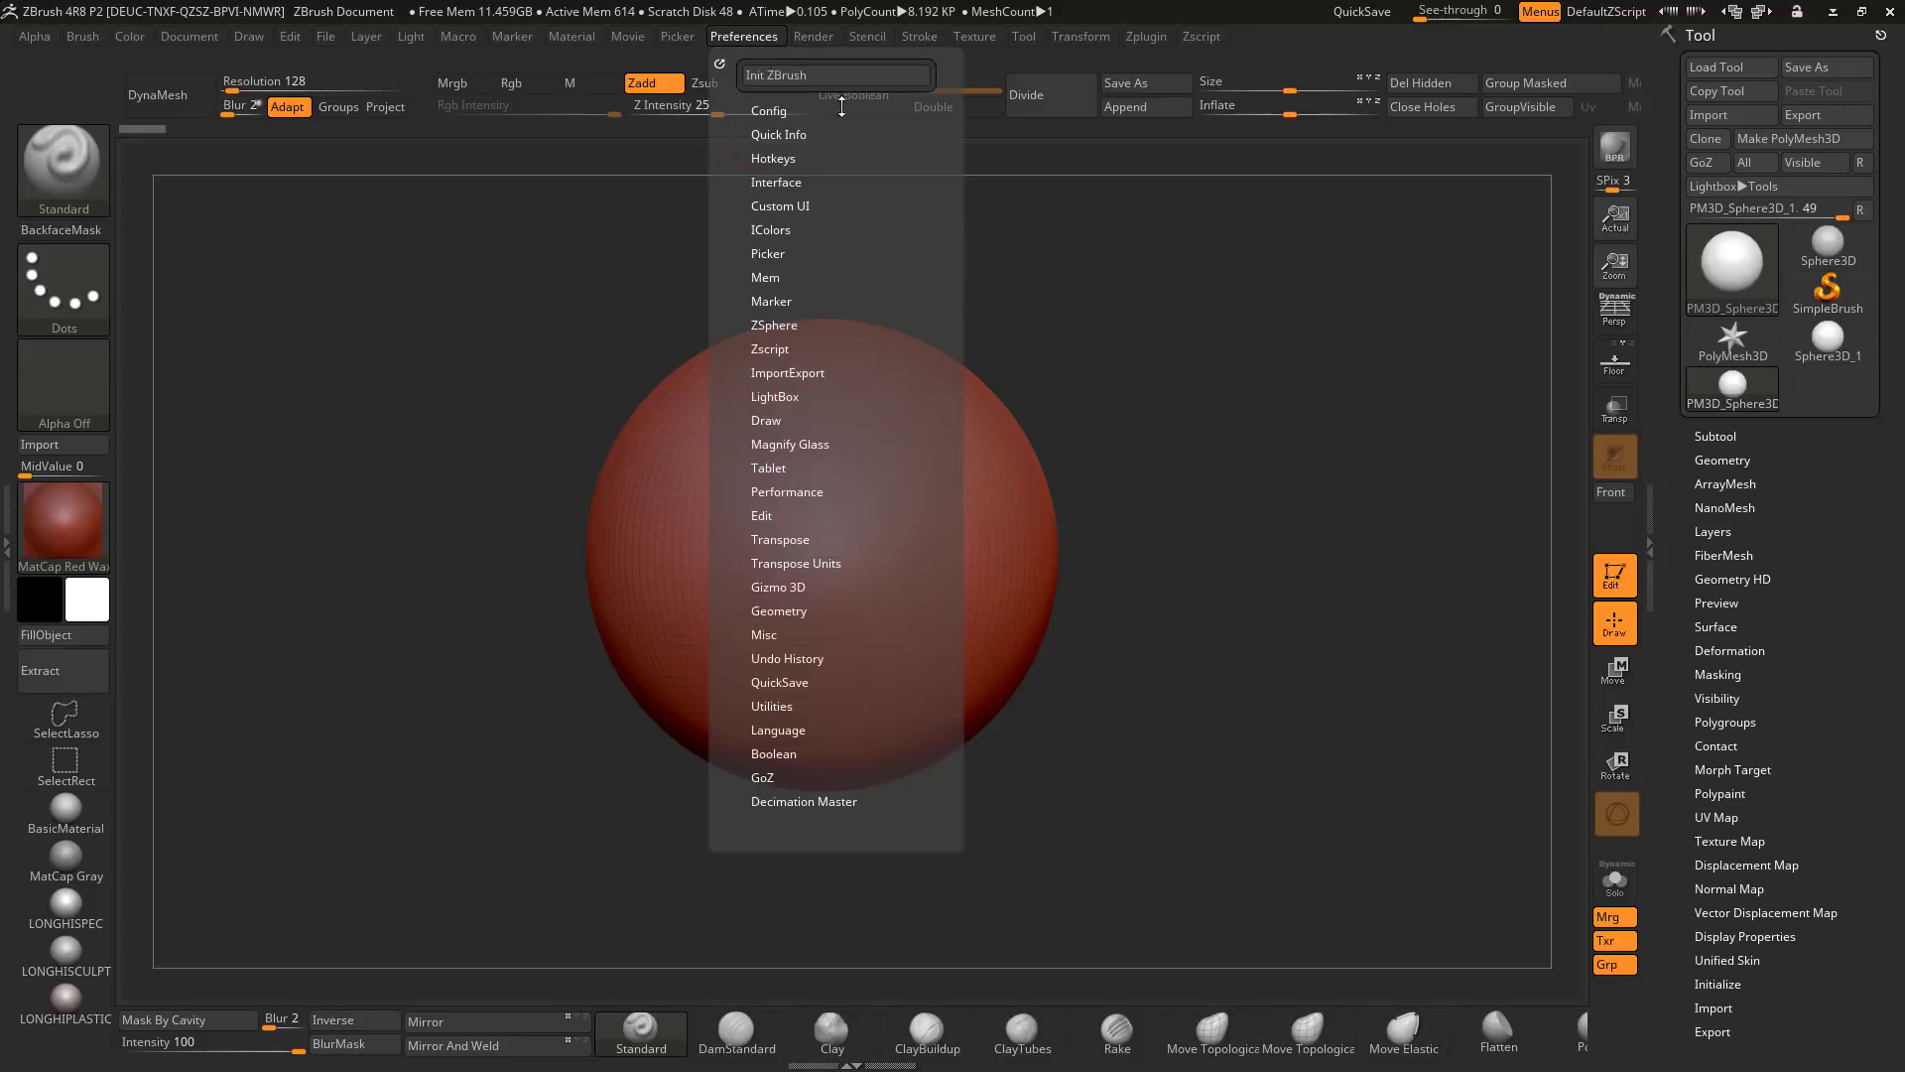
click(786, 112)
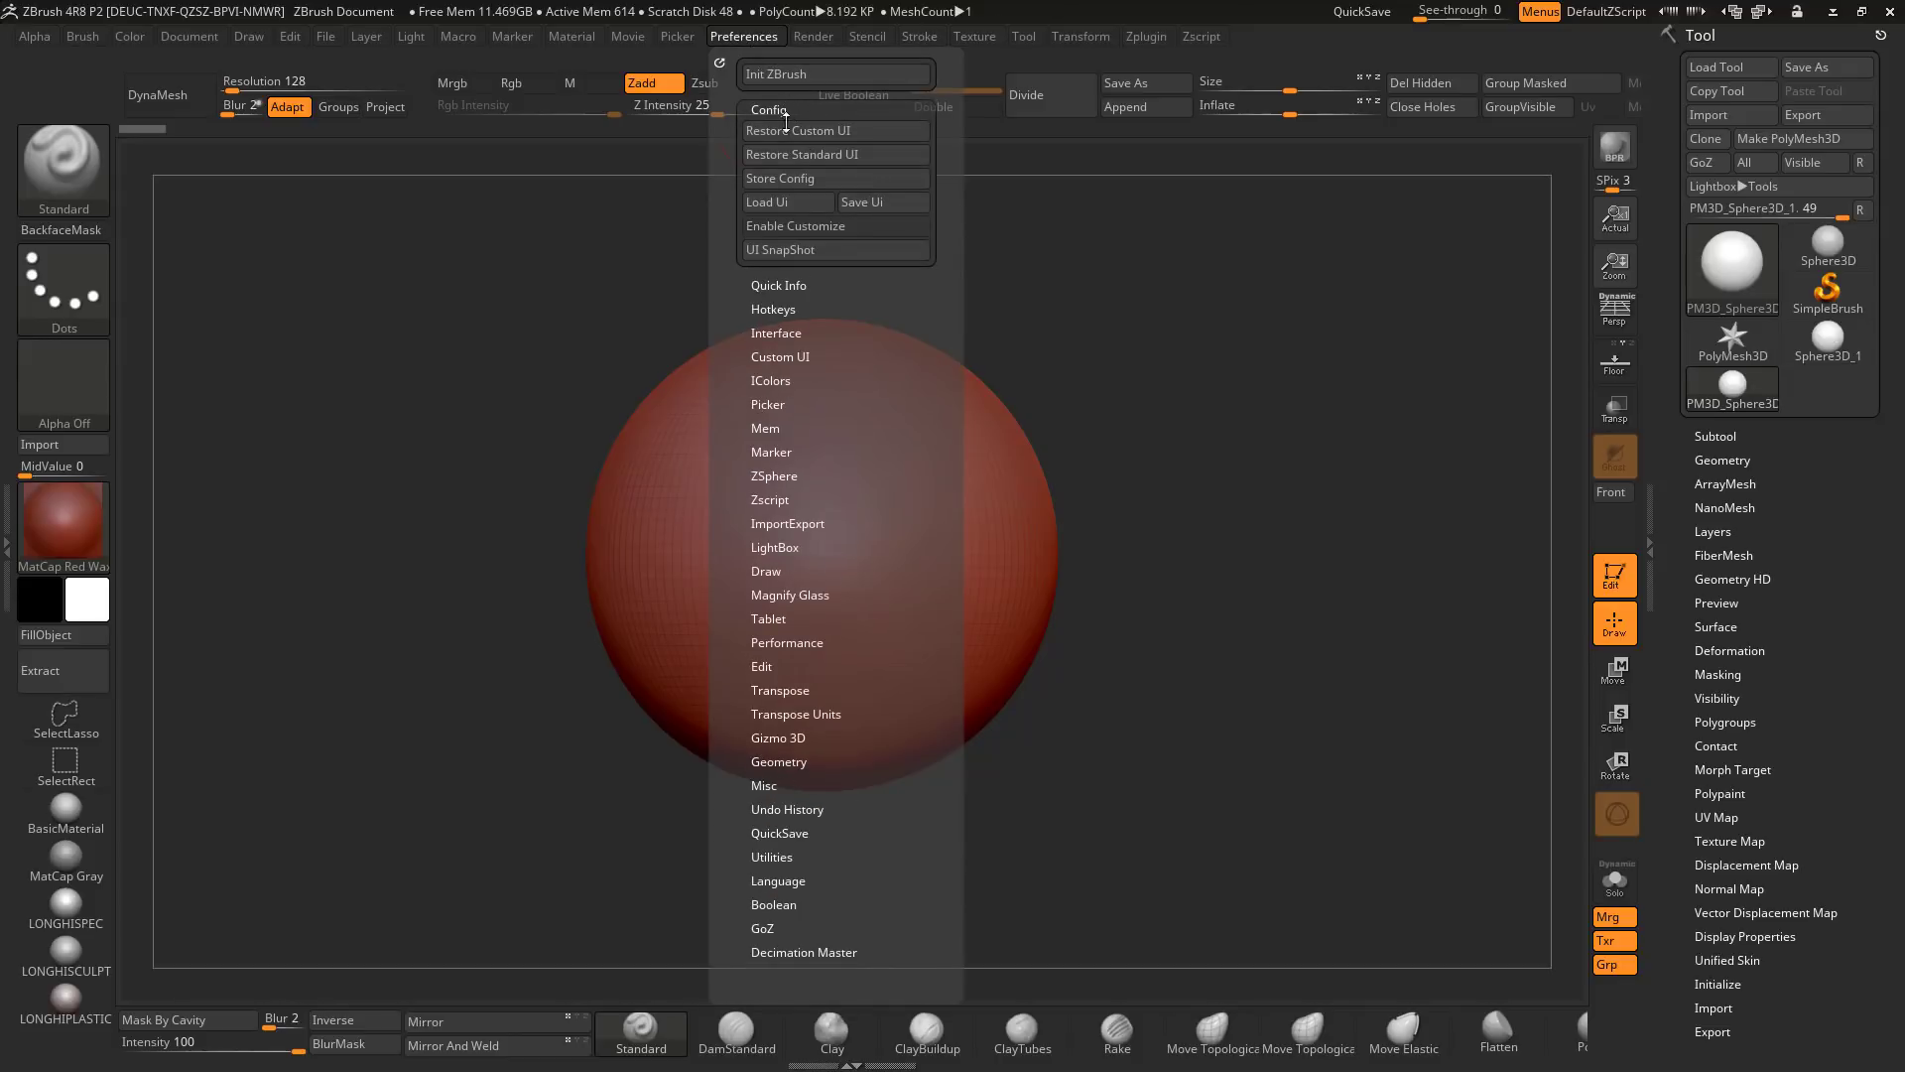
click(801, 202)
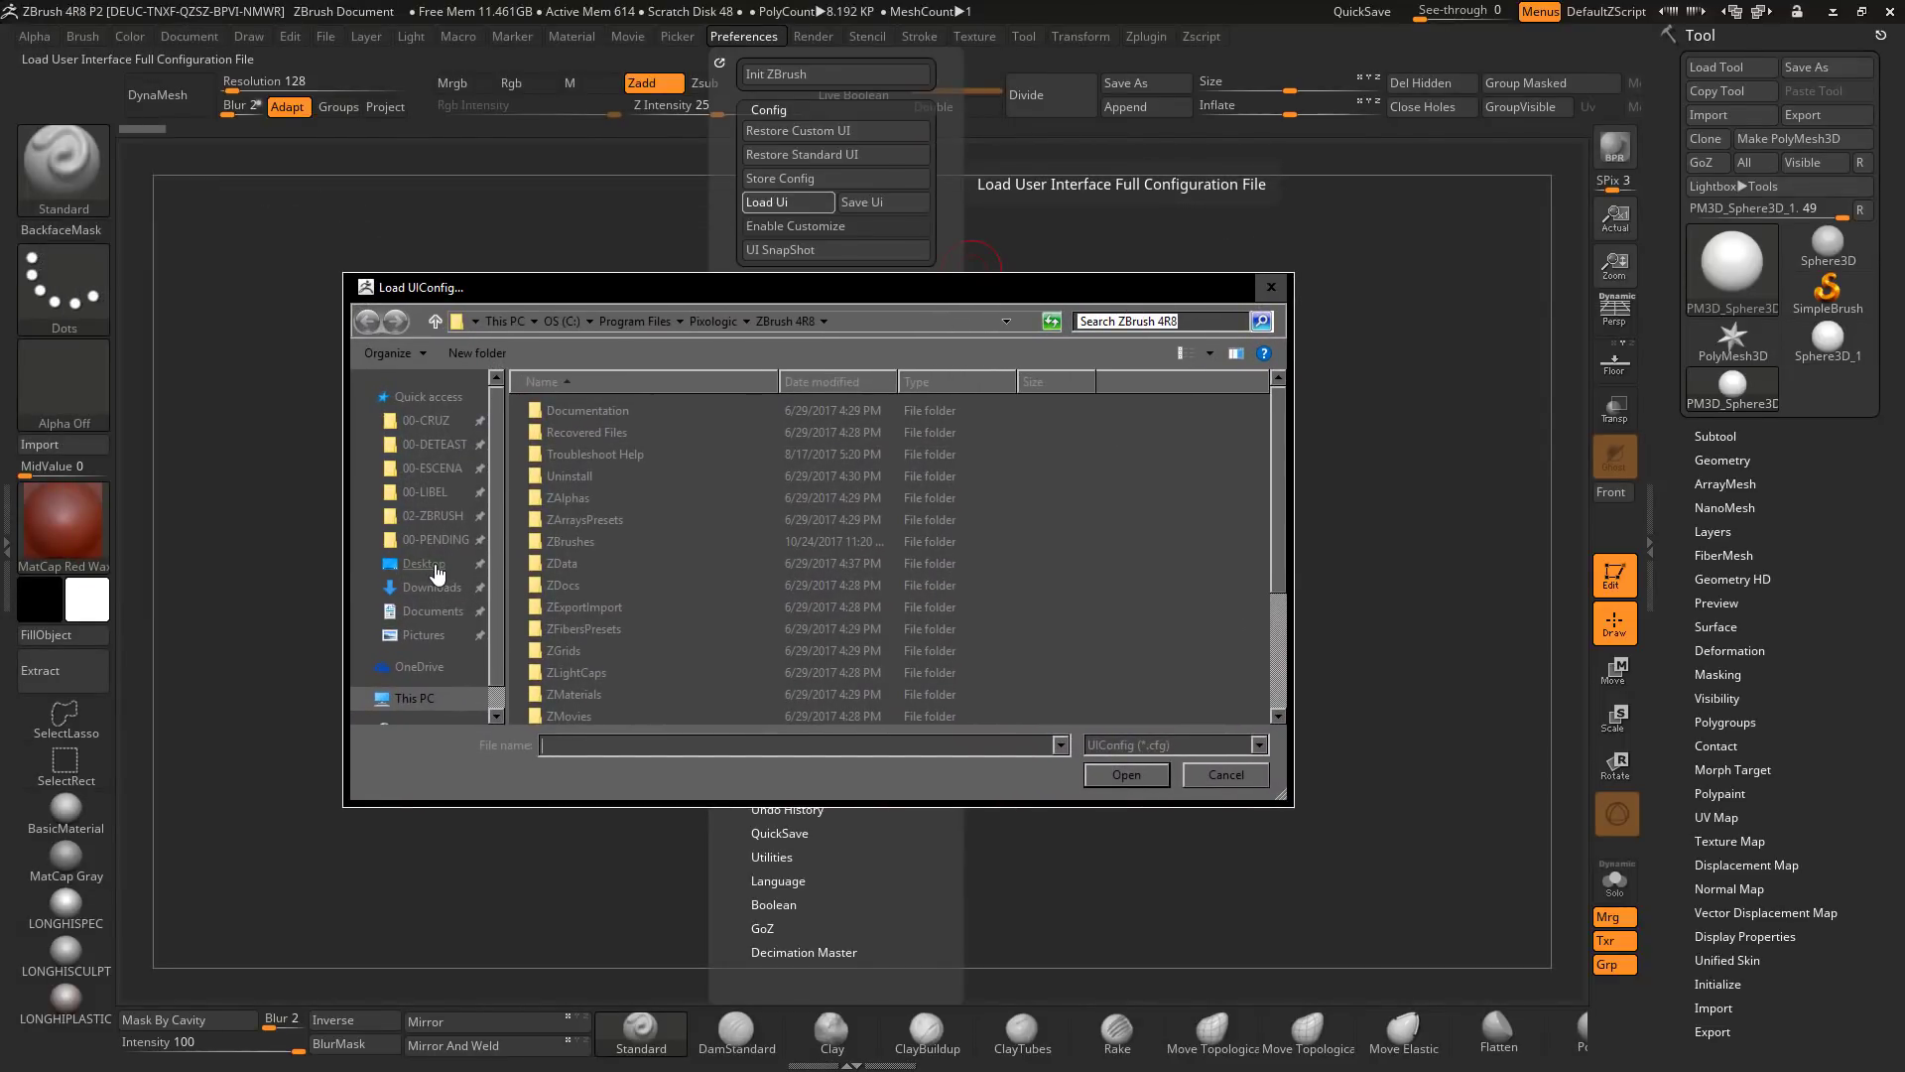
click(429, 563)
double_click(597, 437)
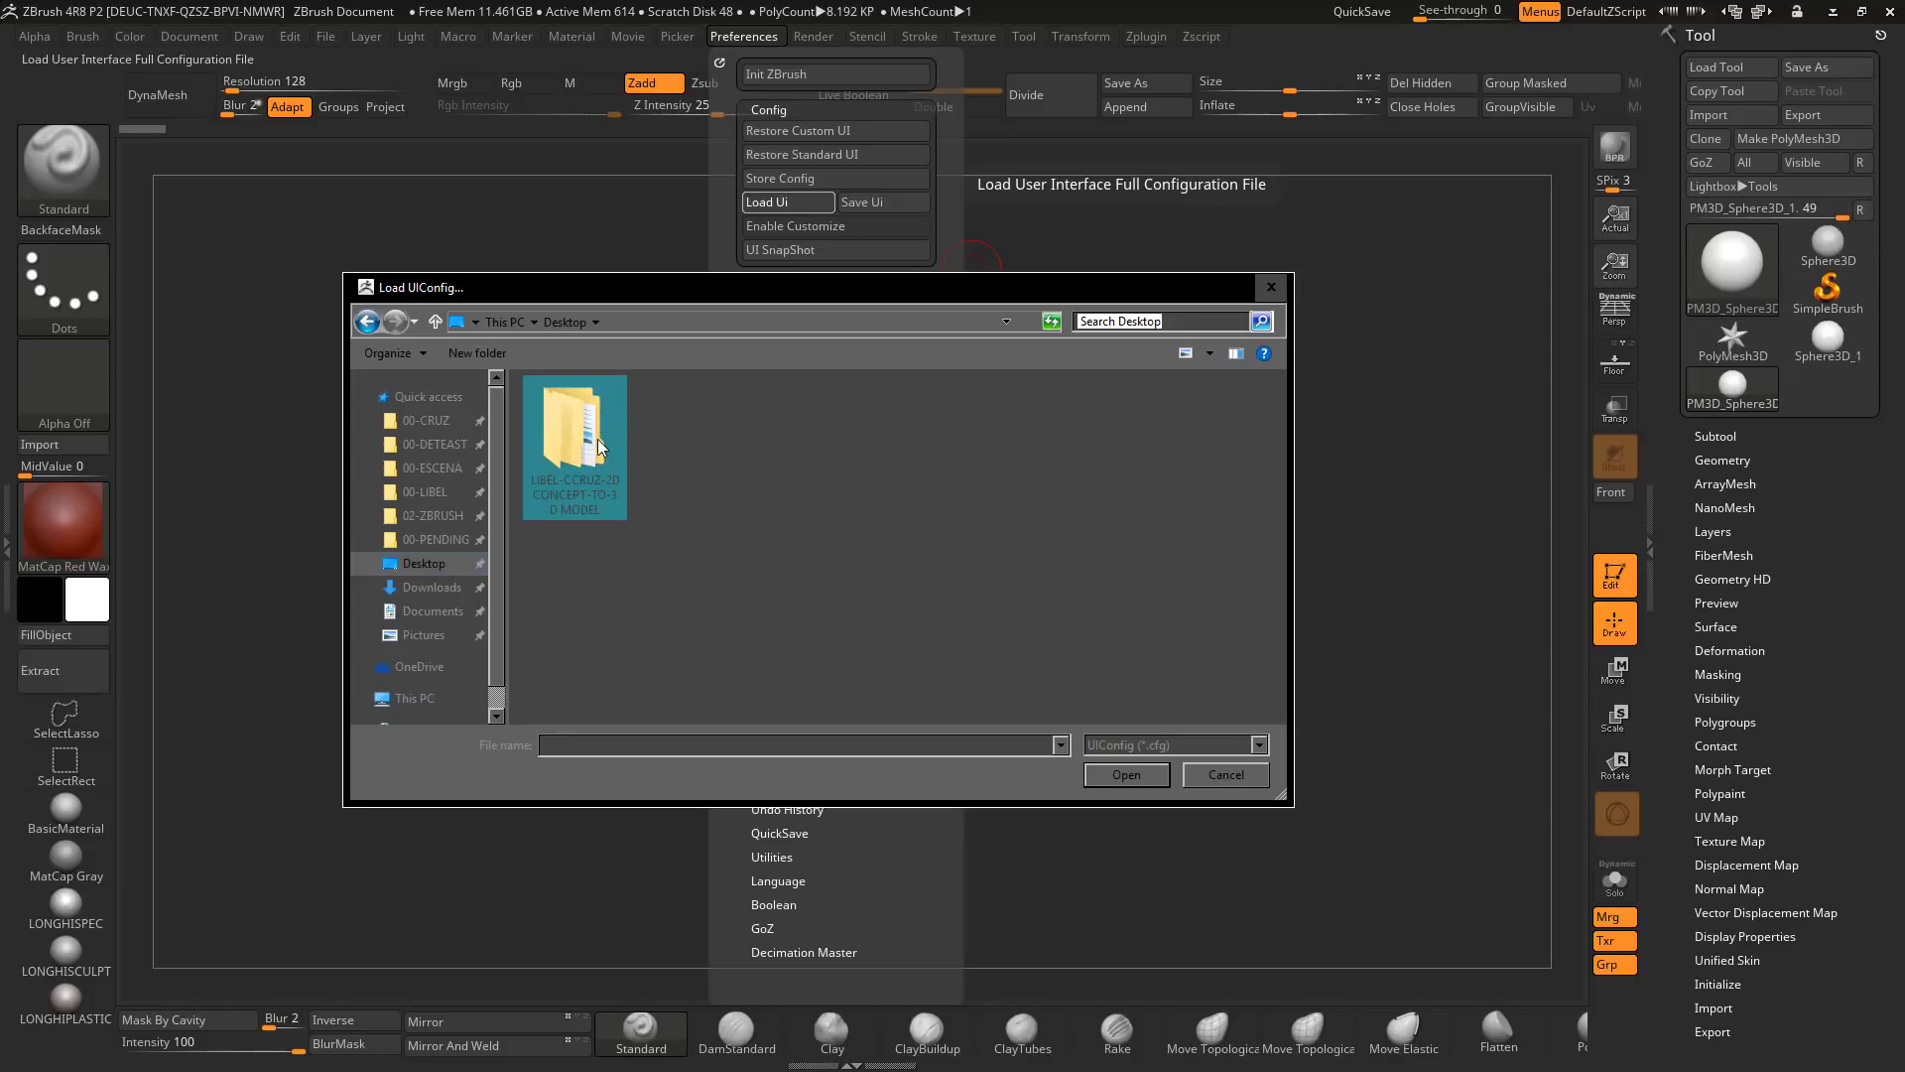
right_click(593, 485)
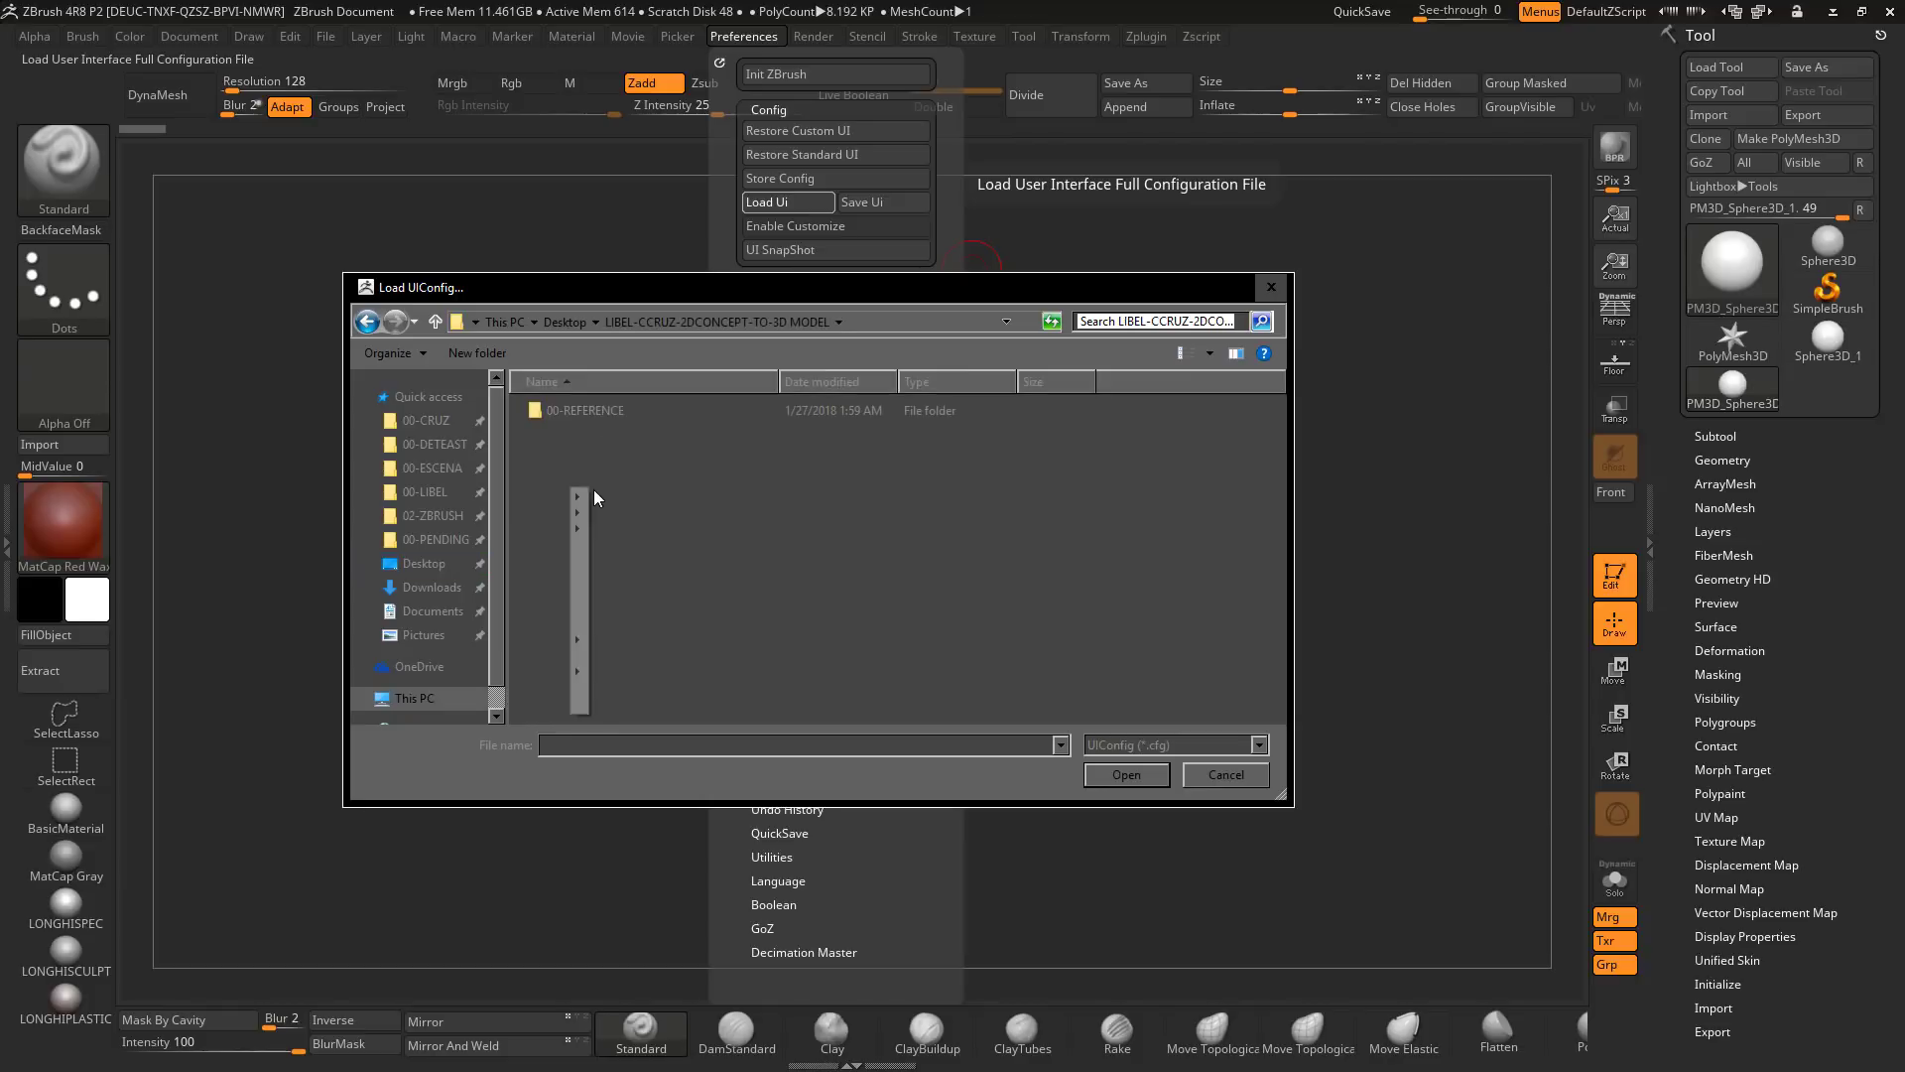
click(887, 539)
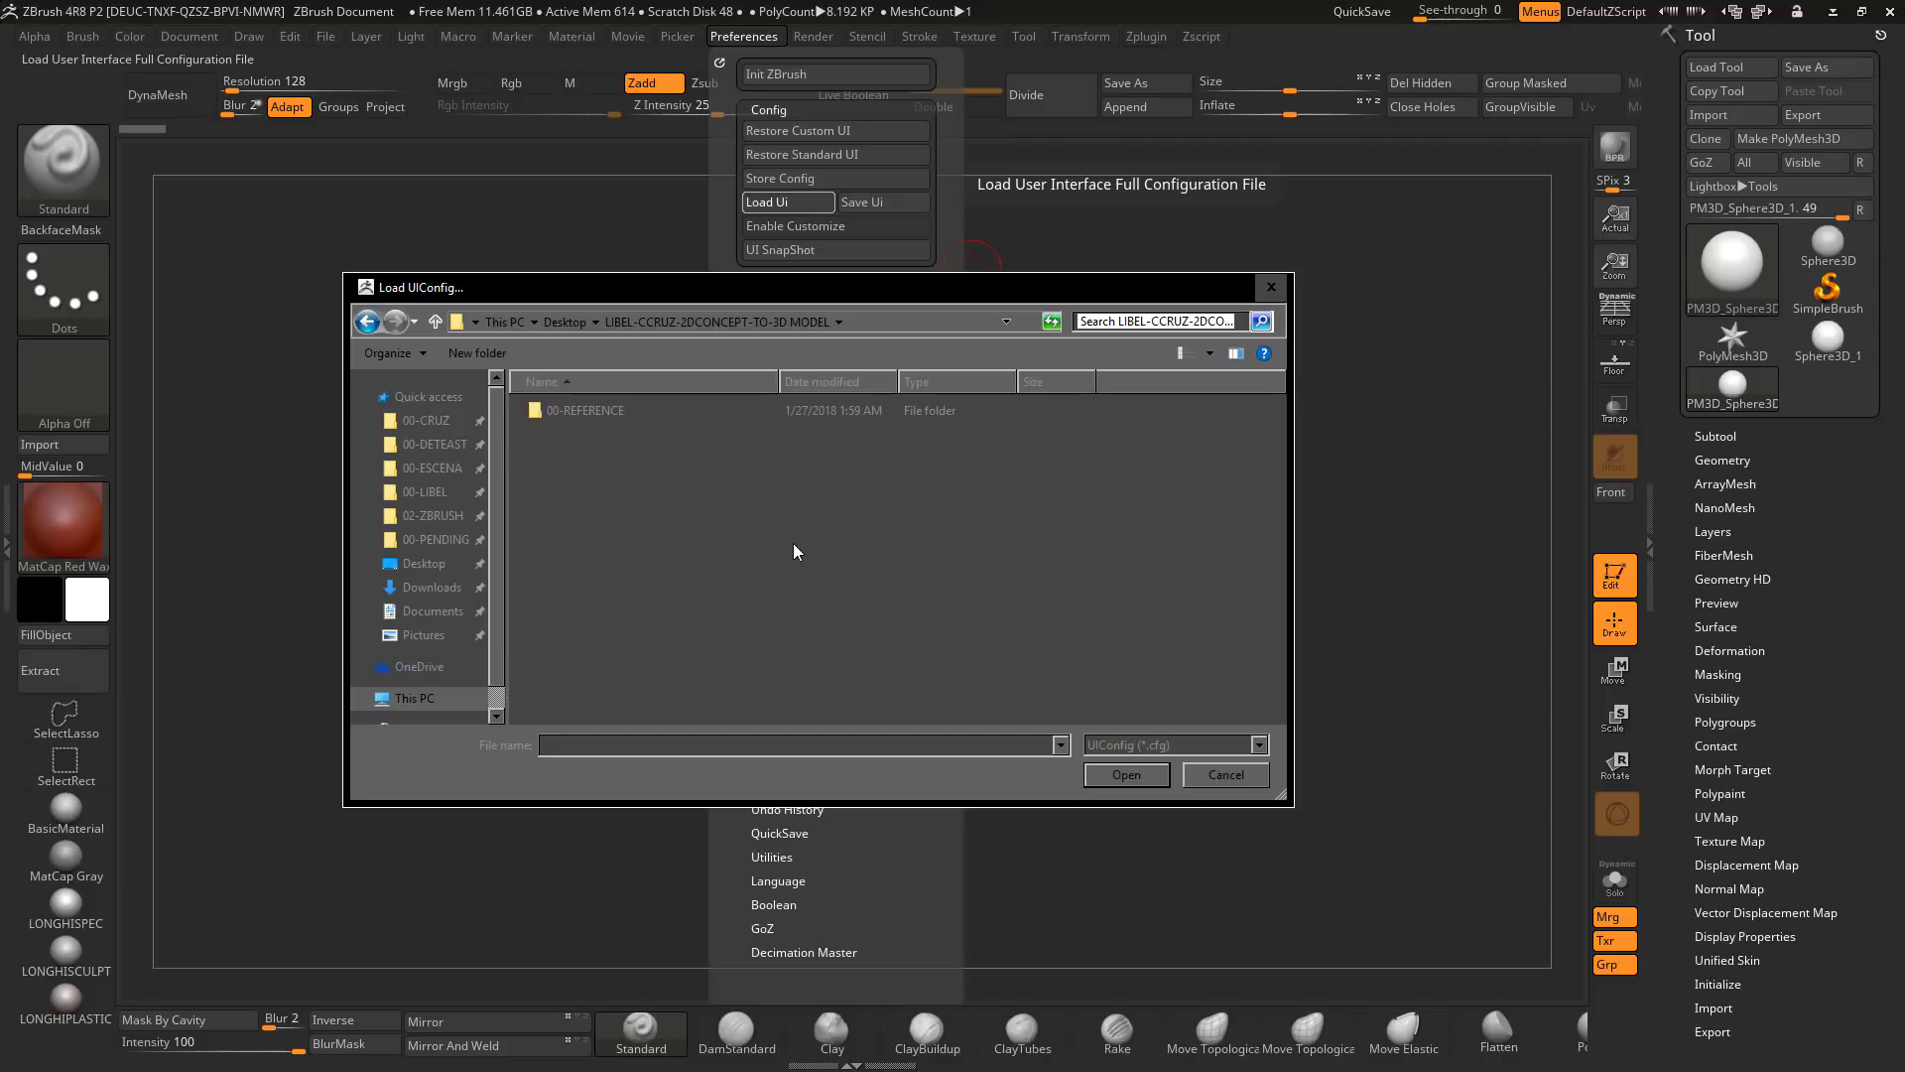
click(1272, 290)
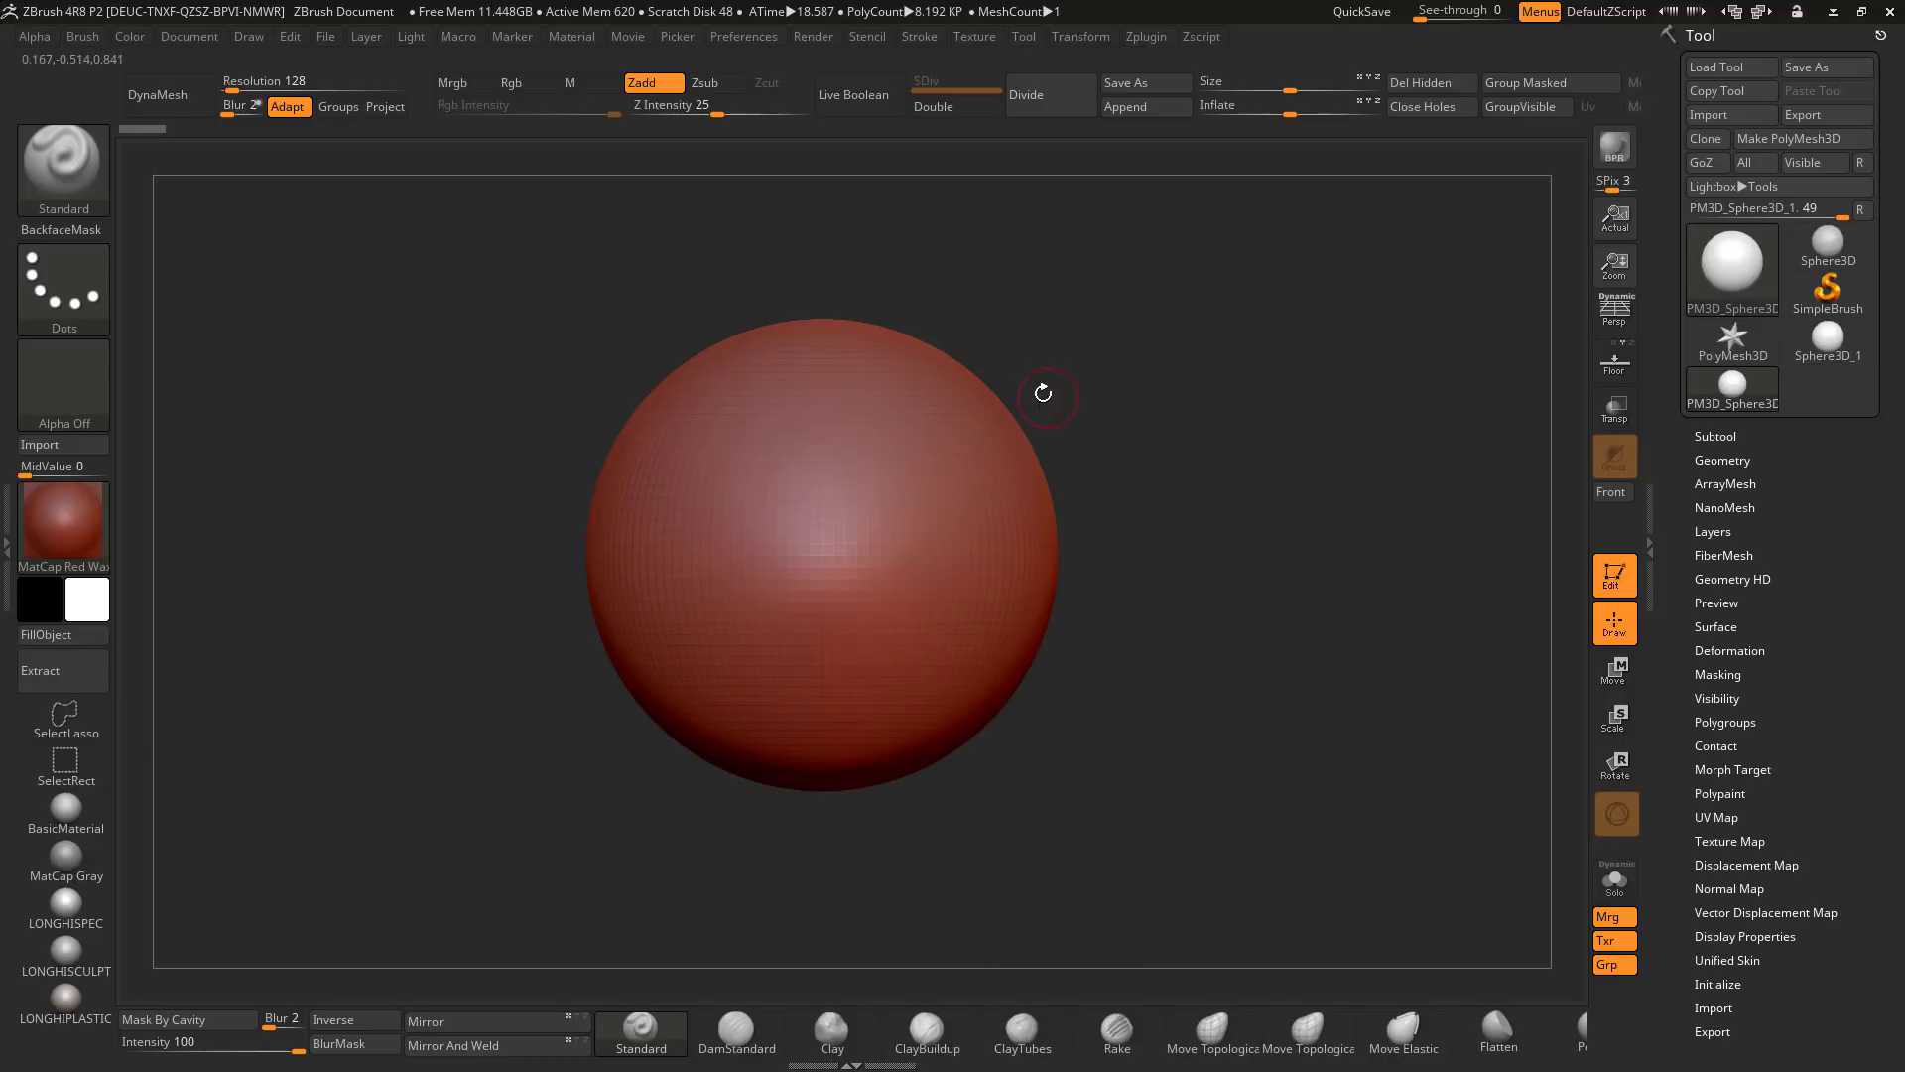
Step: Apply BasicMaterial to the PM3D_Sphere3D_1 sphere in place of the red wax material
click(74, 818)
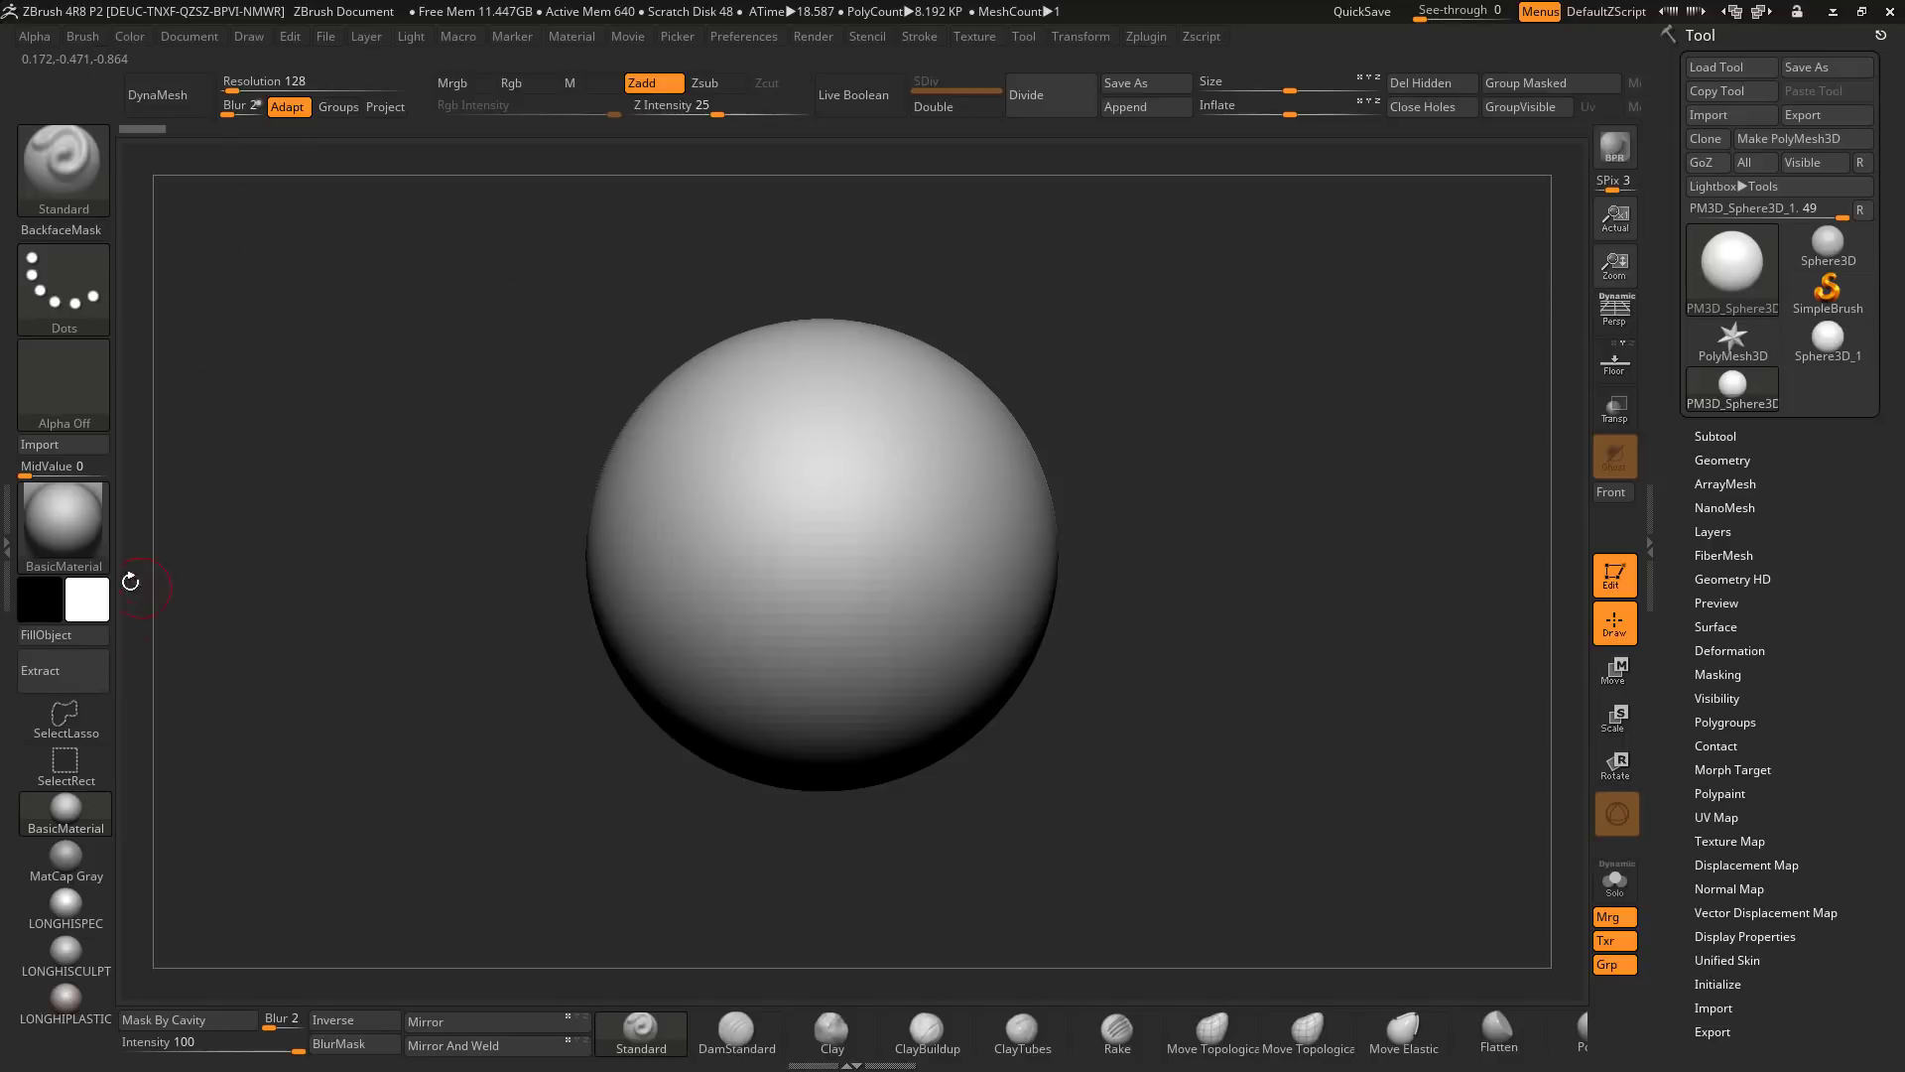
Step: Pick a grey document background colour and raise its gradient Range from 0 to about 0.63
click(99, 608)
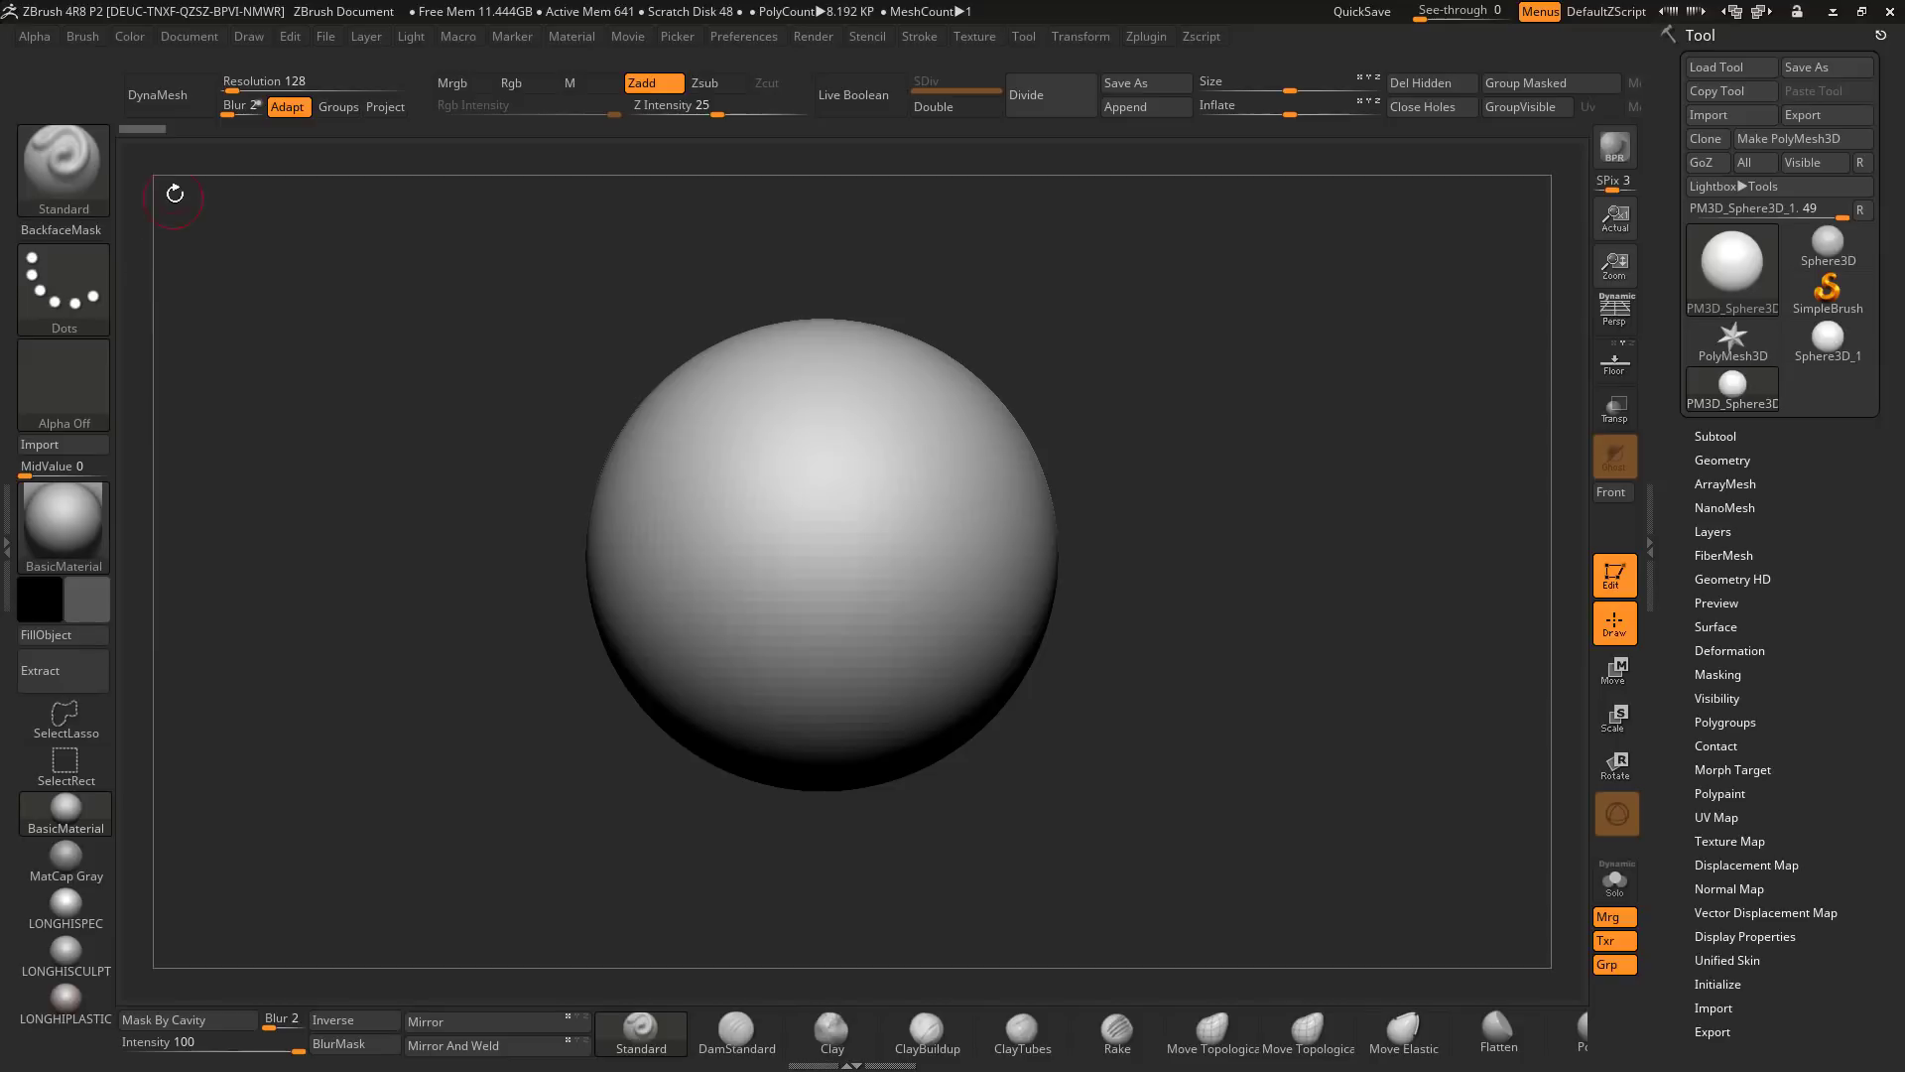
click(194, 38)
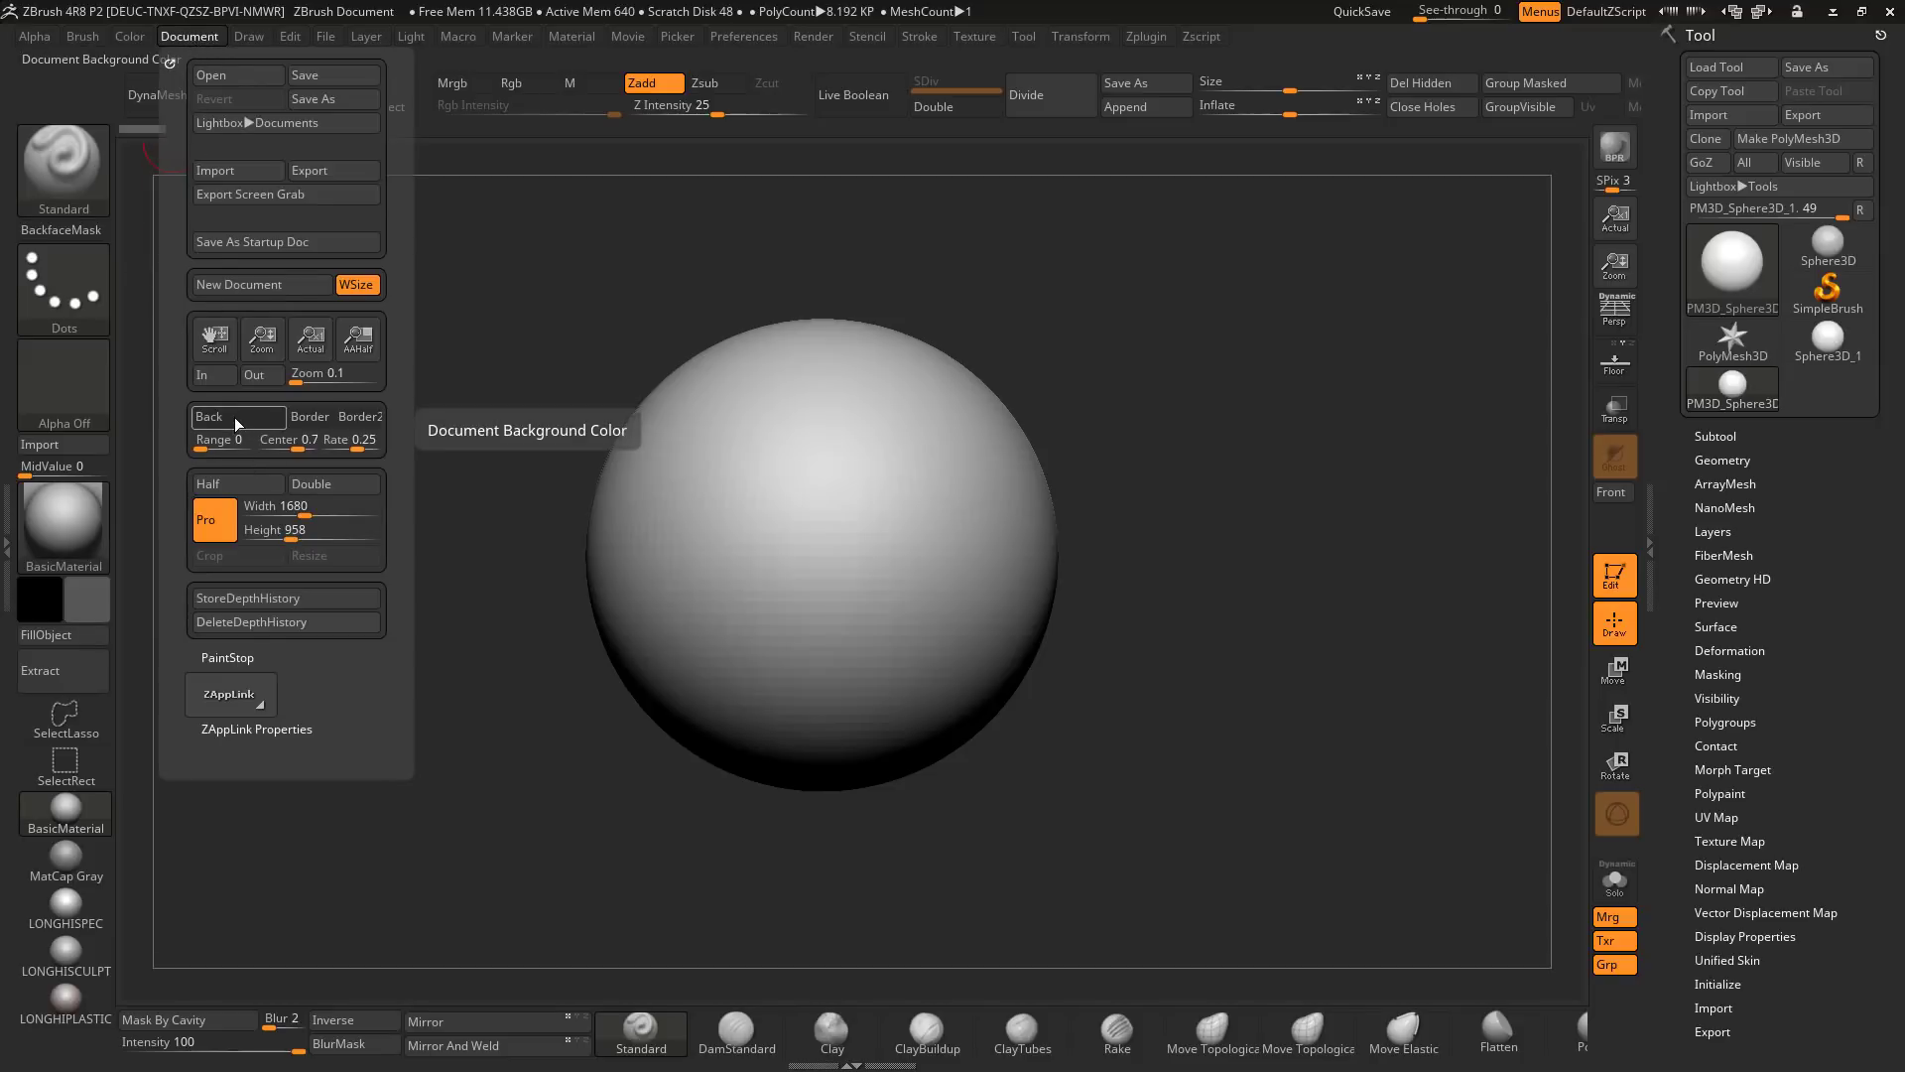
drag(232, 416, 232, 417)
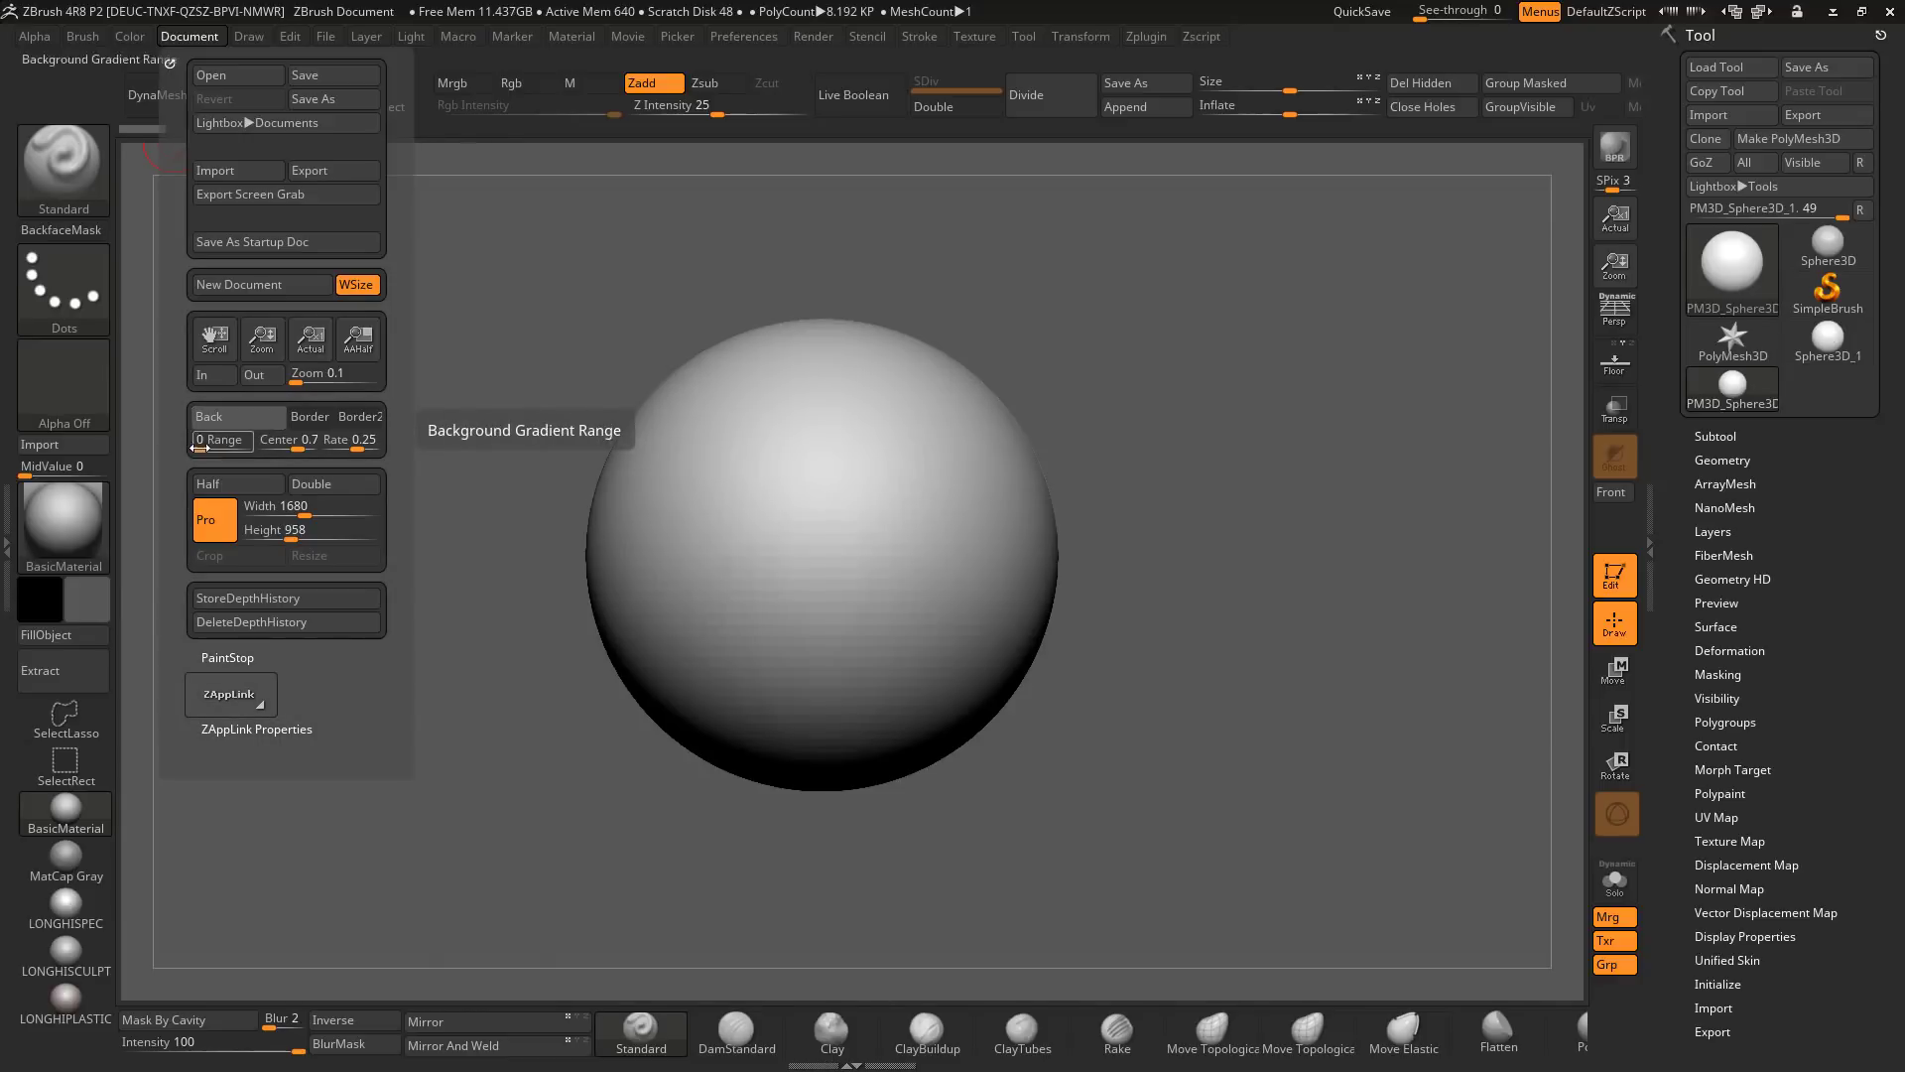
click(198, 39)
drag(213, 451, 252, 437)
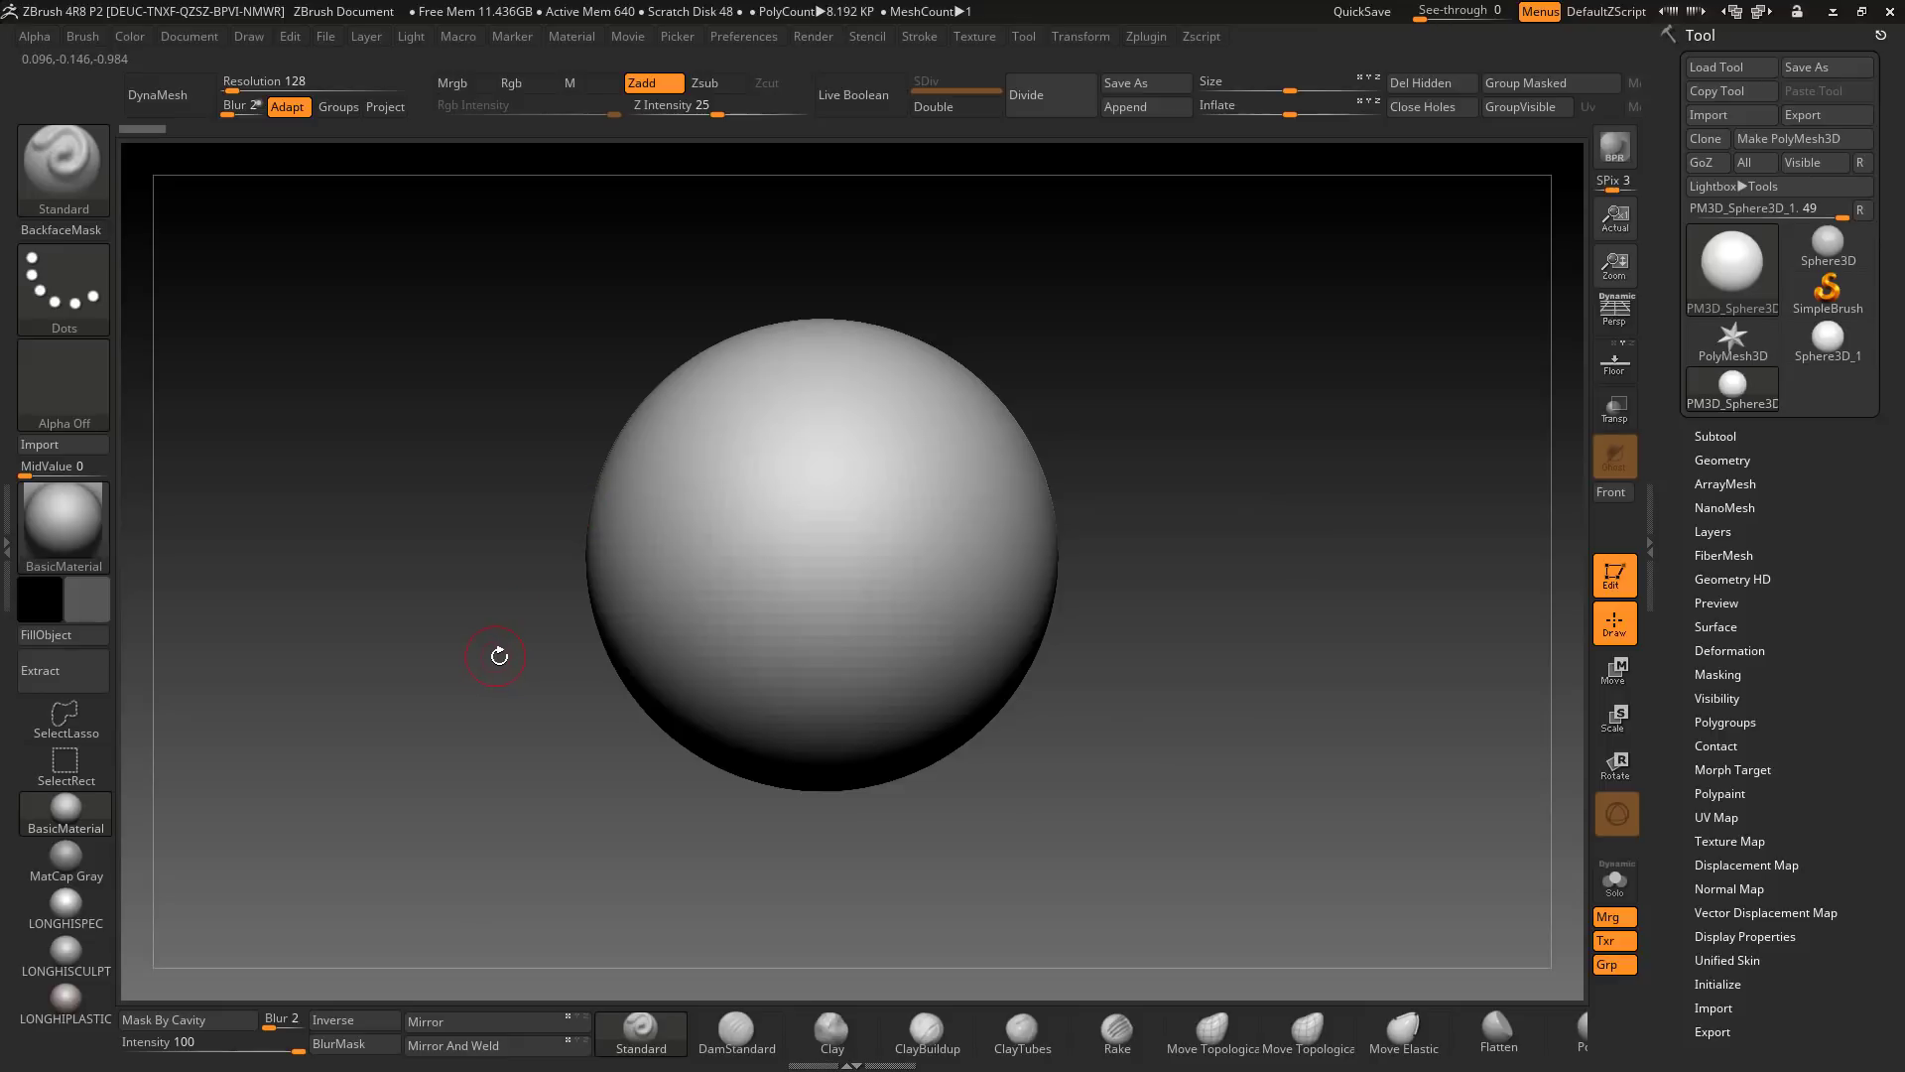
Step: Apply the current dark grey as the Back colour and drag the gradient Range down to 0
click(96, 607)
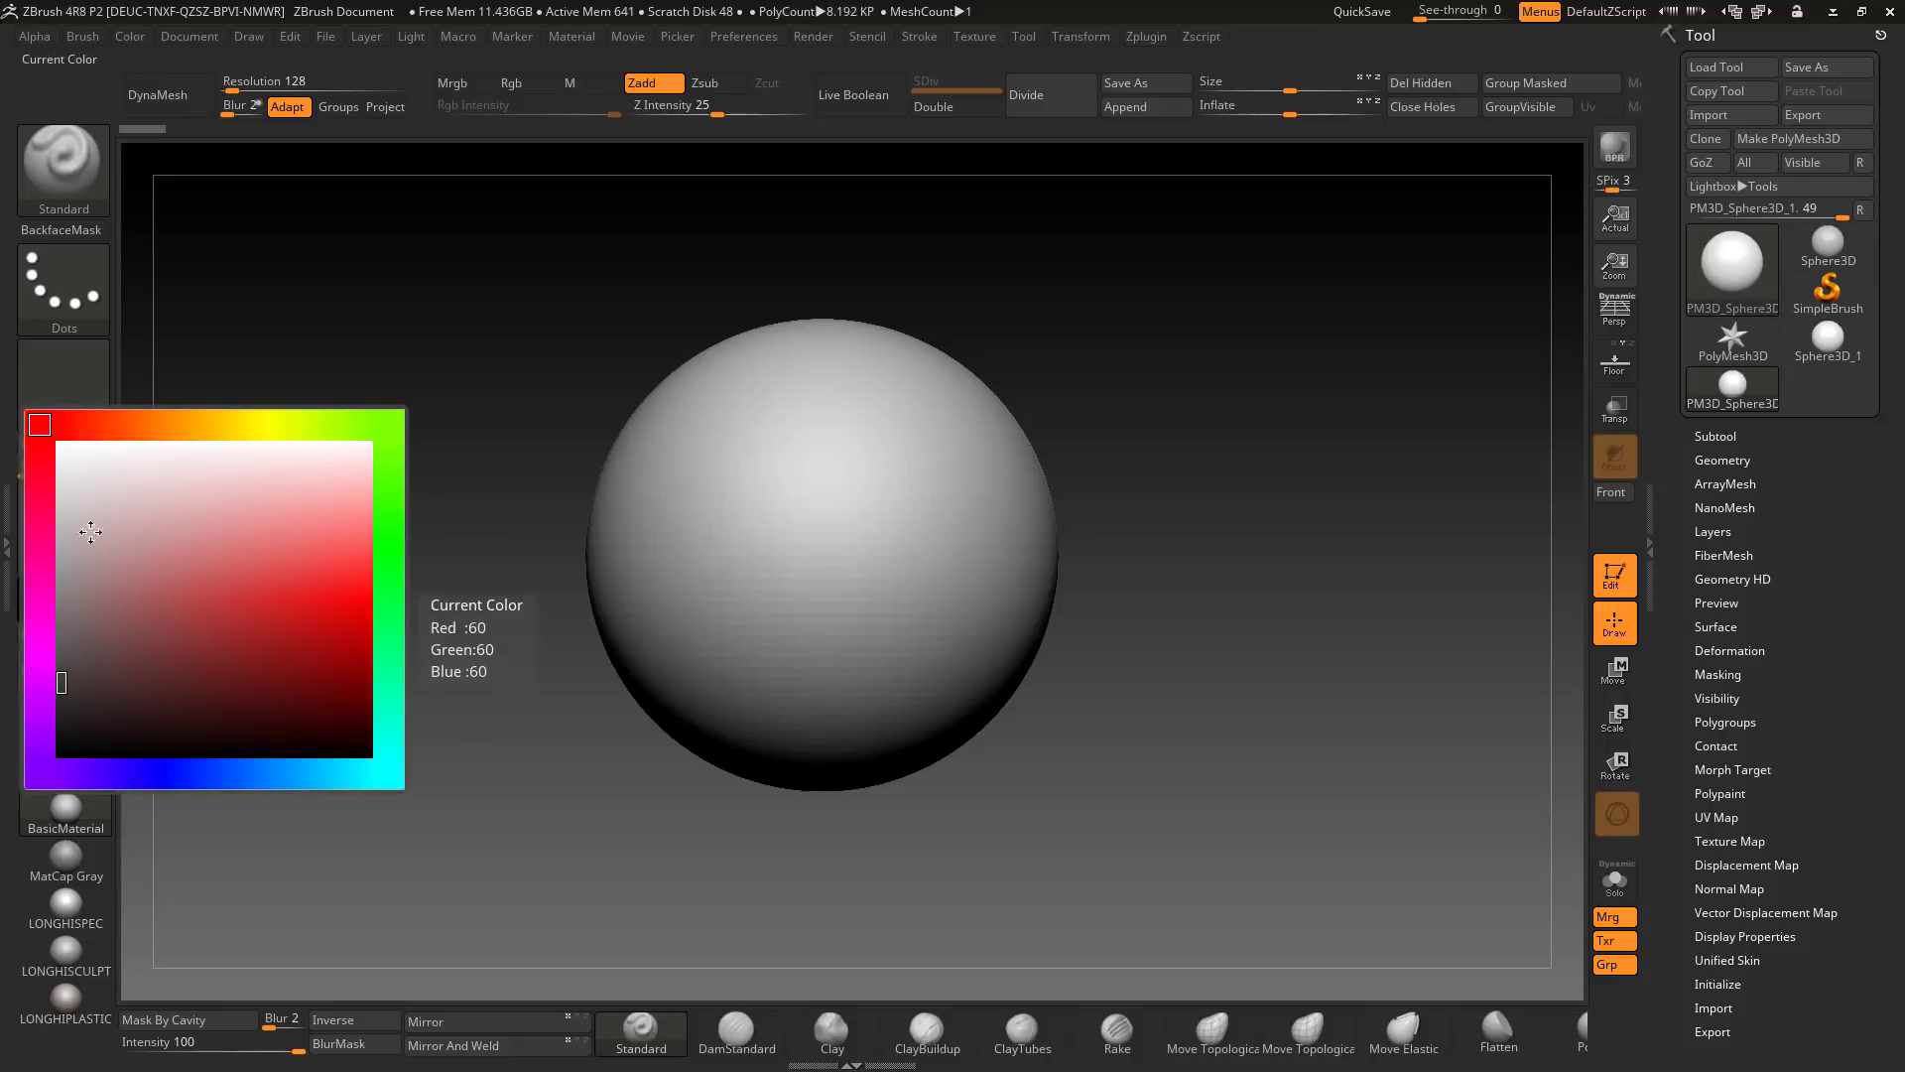
click(210, 40)
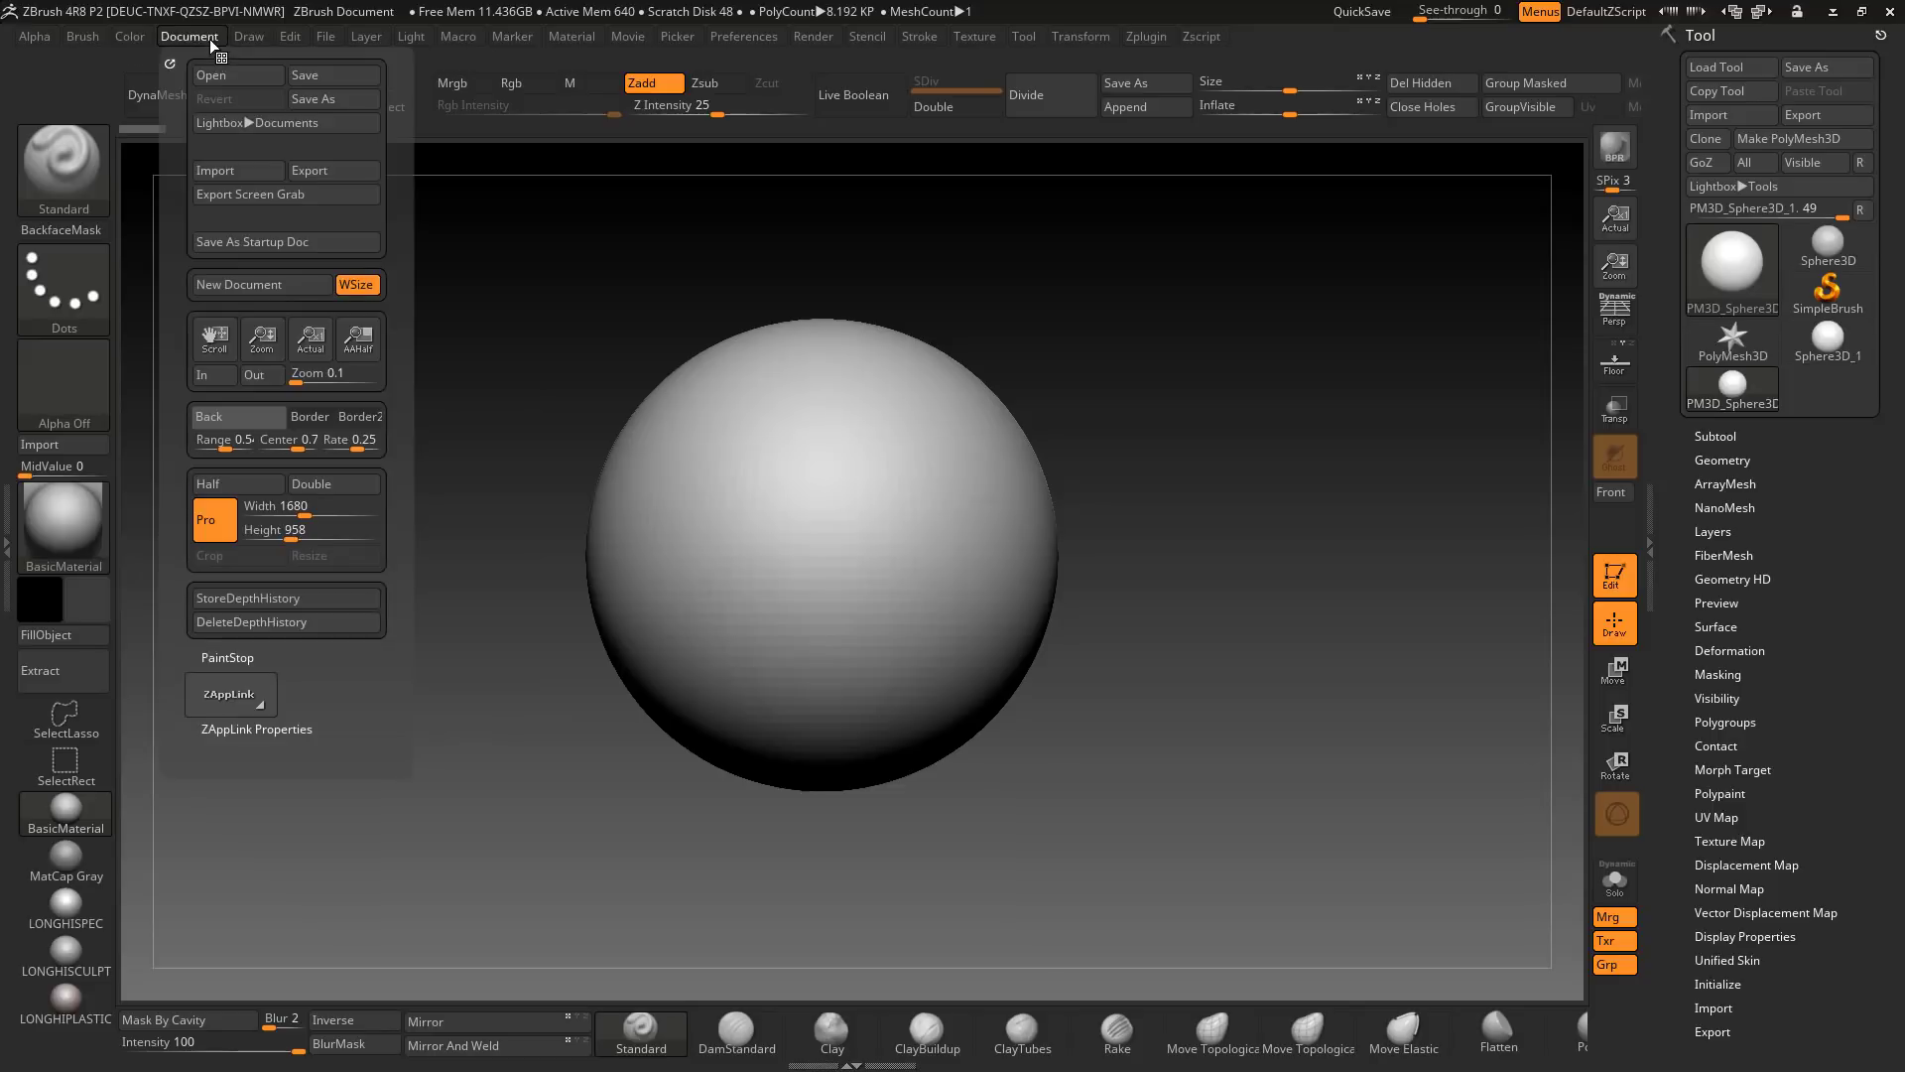
click(240, 414)
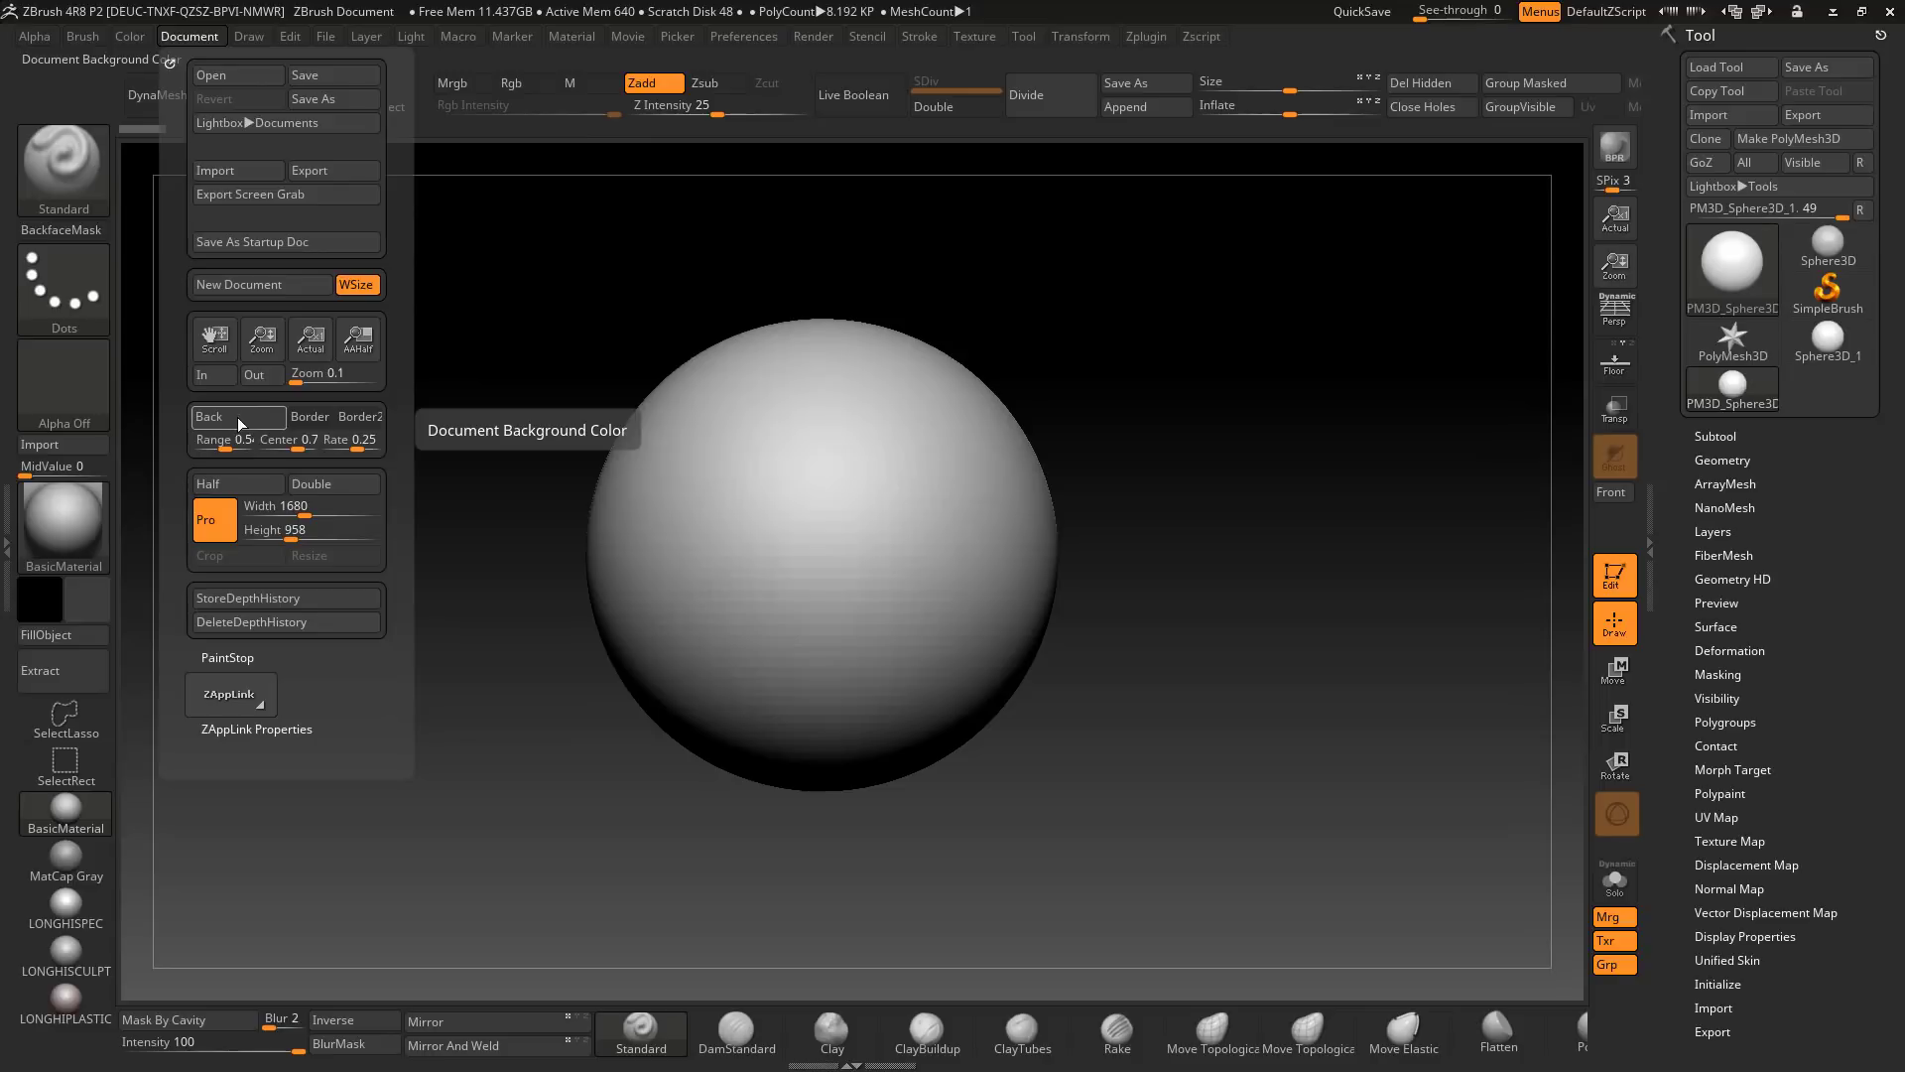
click(230, 447)
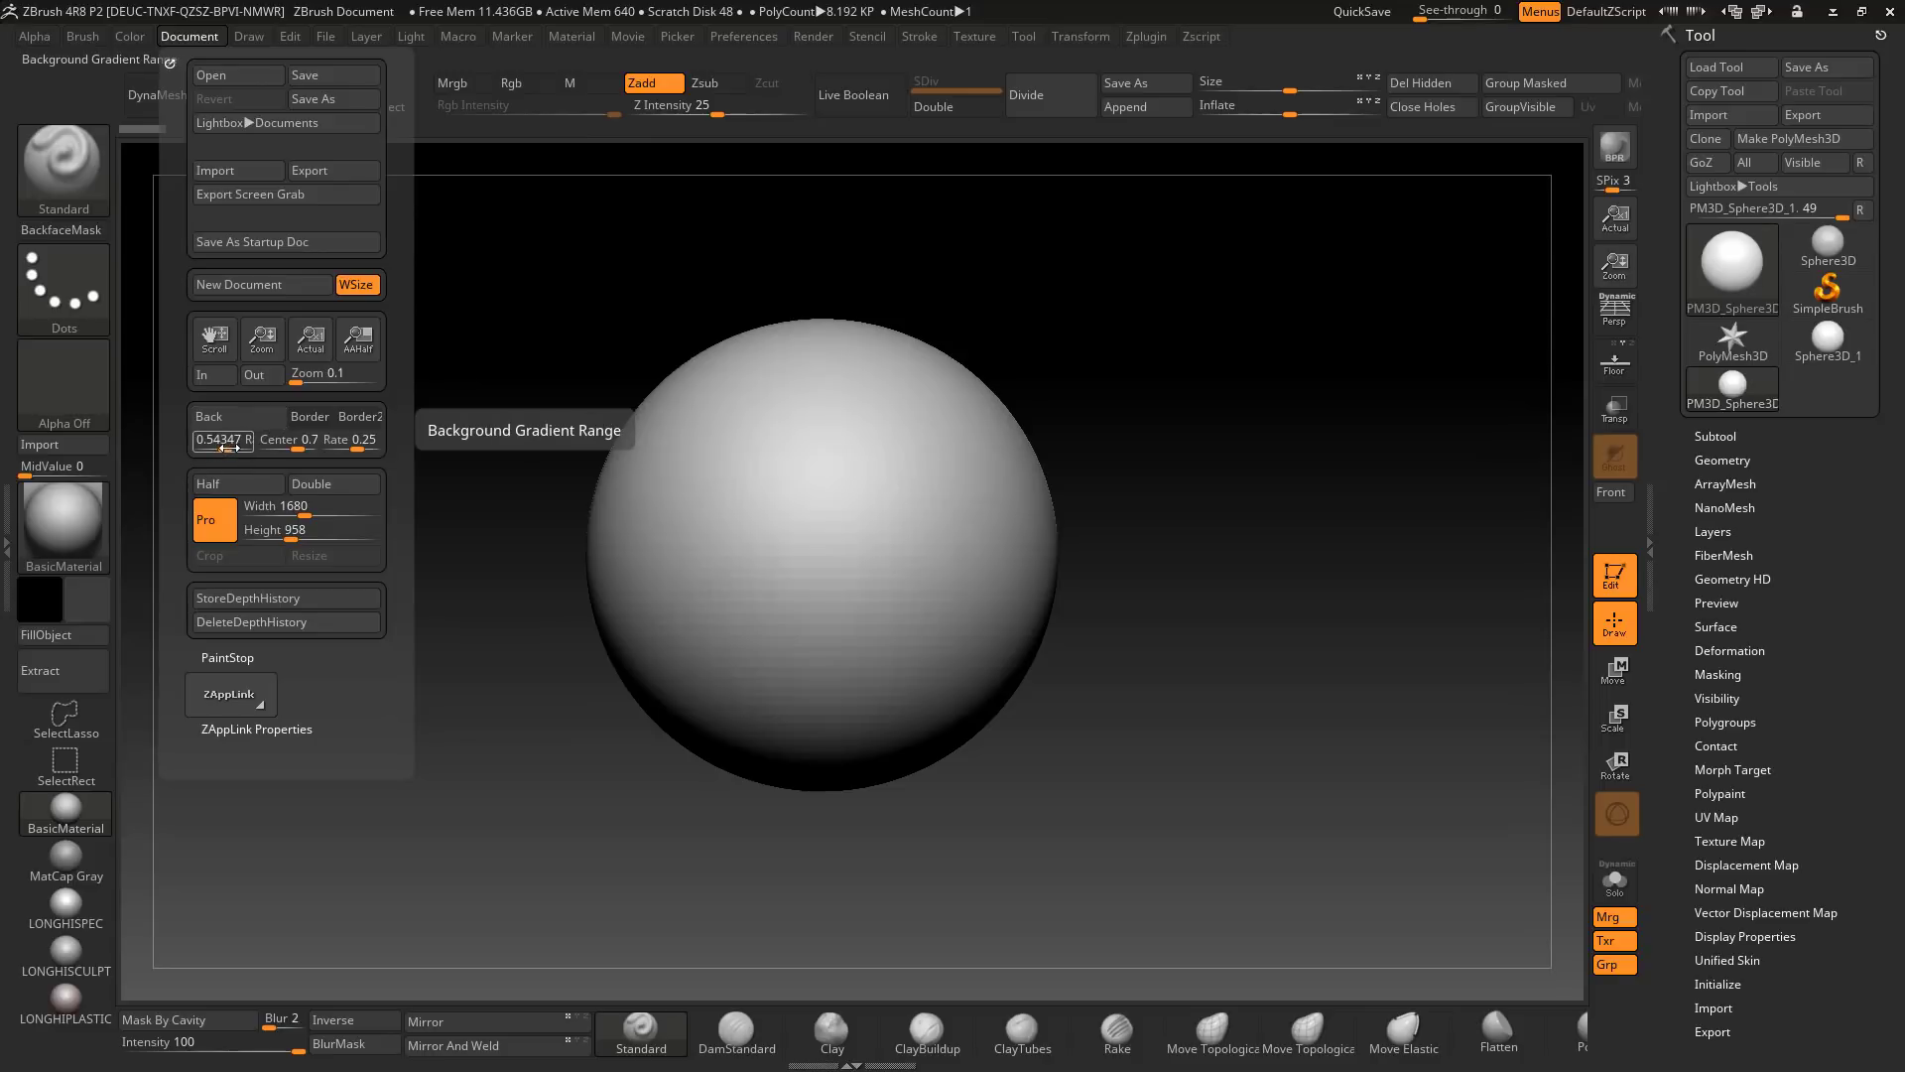
drag(231, 447, 189, 450)
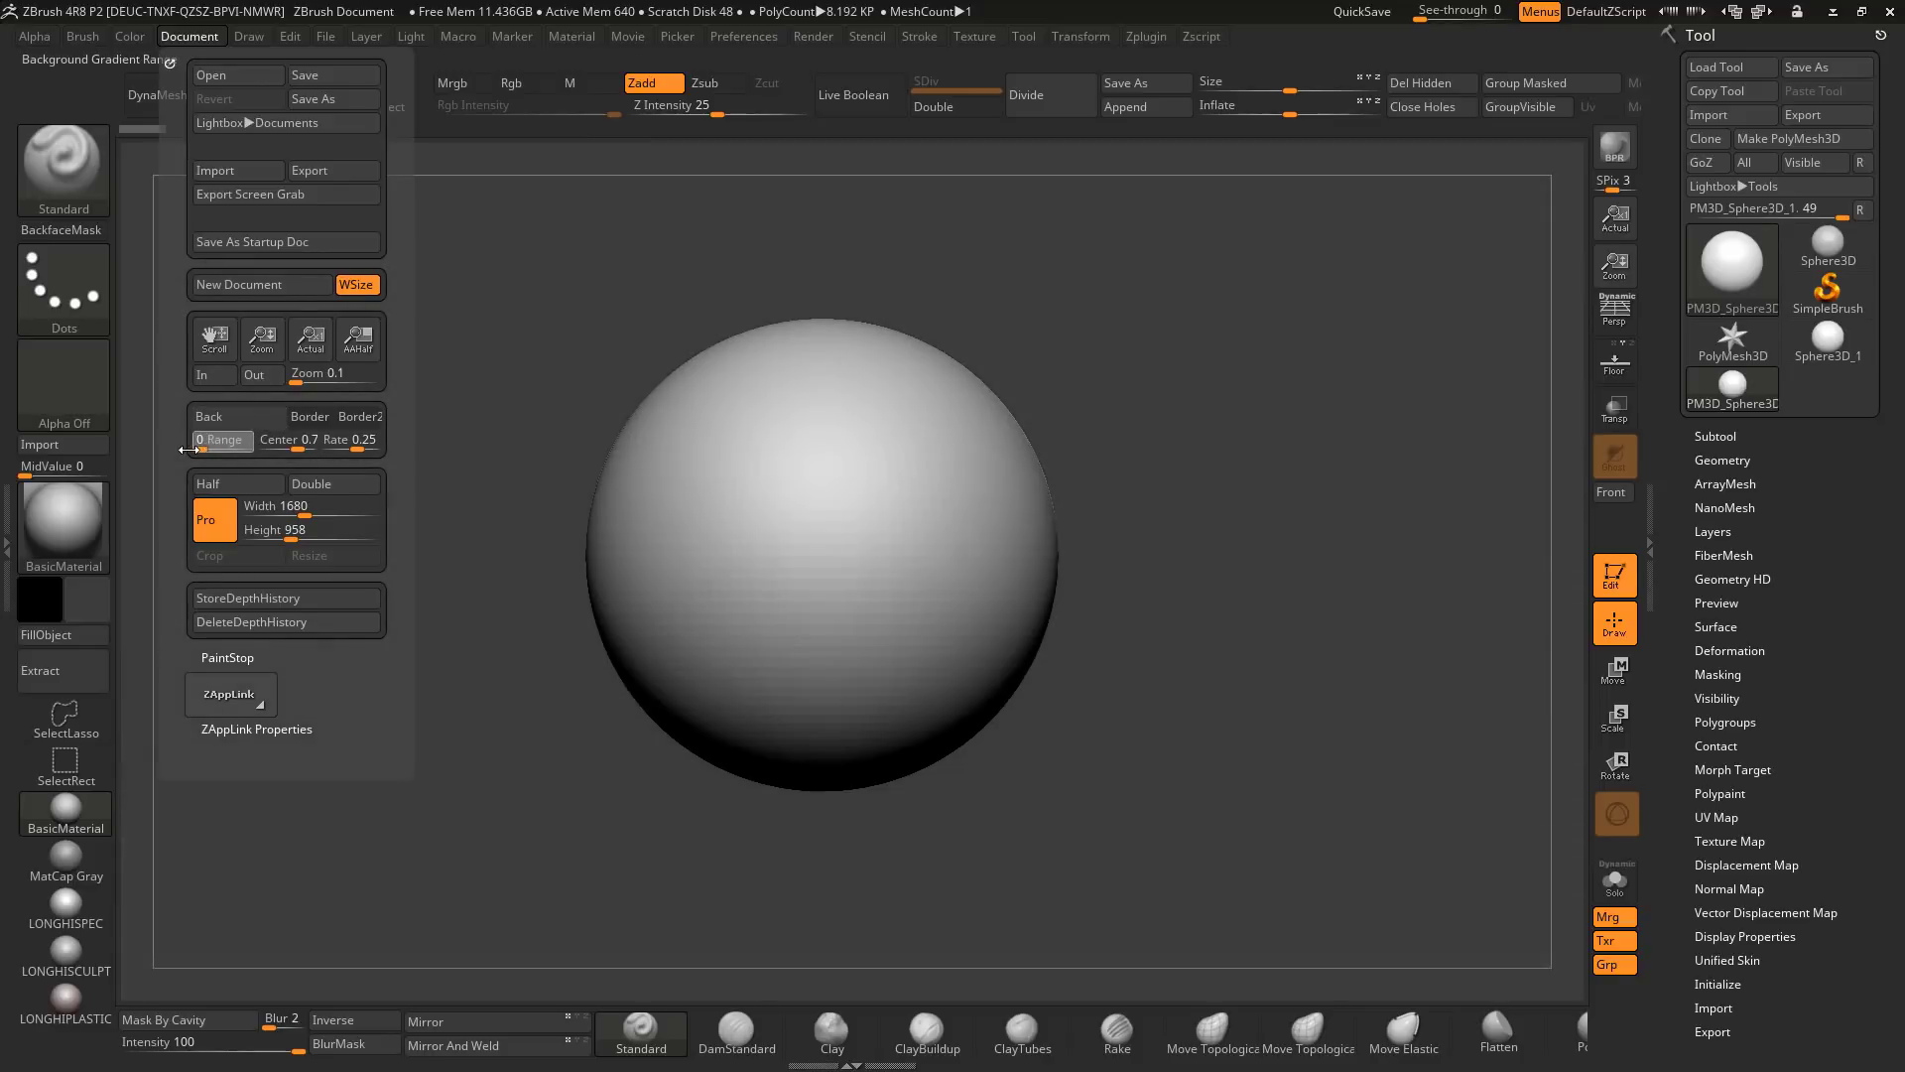